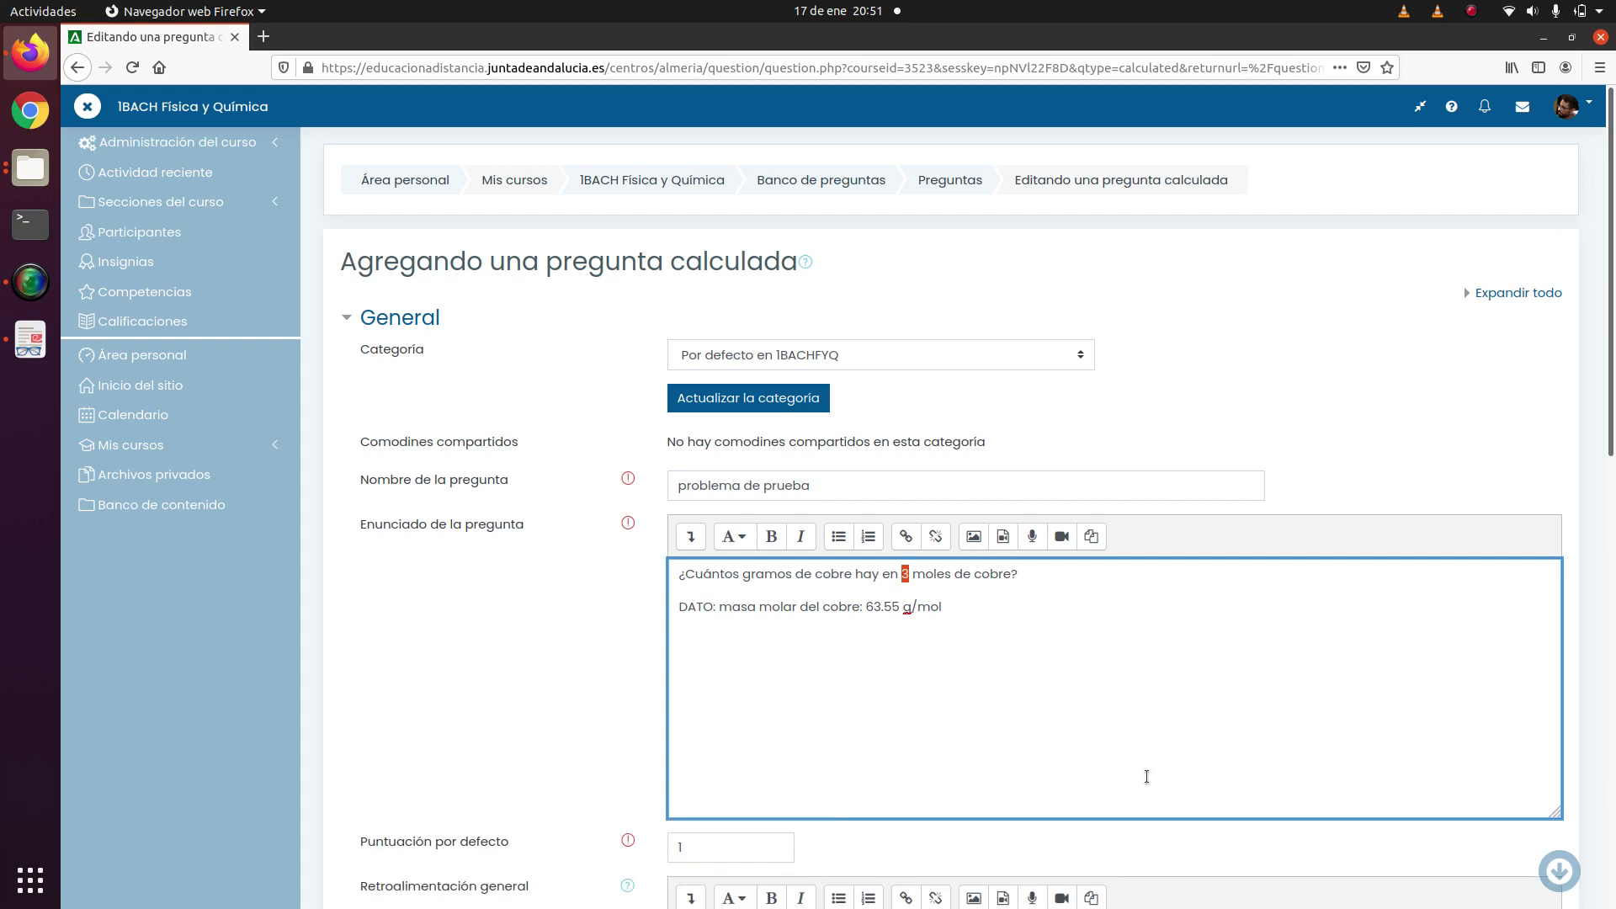
Replace the selected number 3 in the question text with the wildcard {moles}.
{"action": "key", "text": "BackSpace"}
{"action": "type", "text": "{moles}"}
Switch to the PDF and examine the solution of exercise 1, highlighting the copper molar mass in the mass calculation.
{"action": "scroll", "coordinate": [975, 581], "scroll_direction": "down", "scroll_amount": 5}
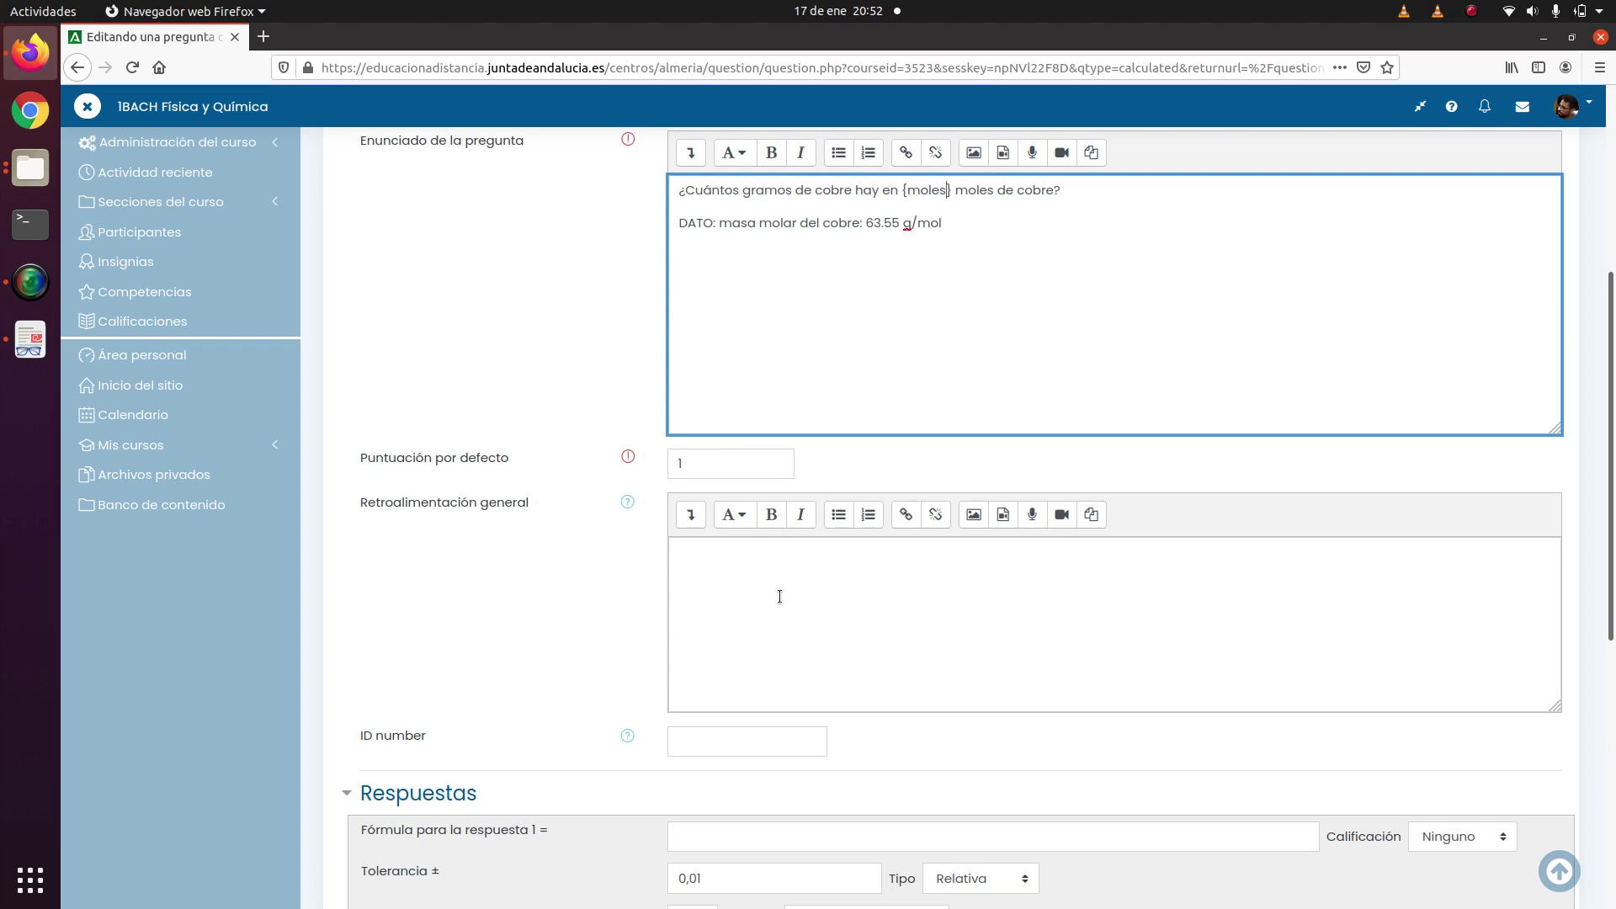
{"action": "scroll", "coordinate": [617, 588], "scroll_direction": "down", "scroll_amount": 1}
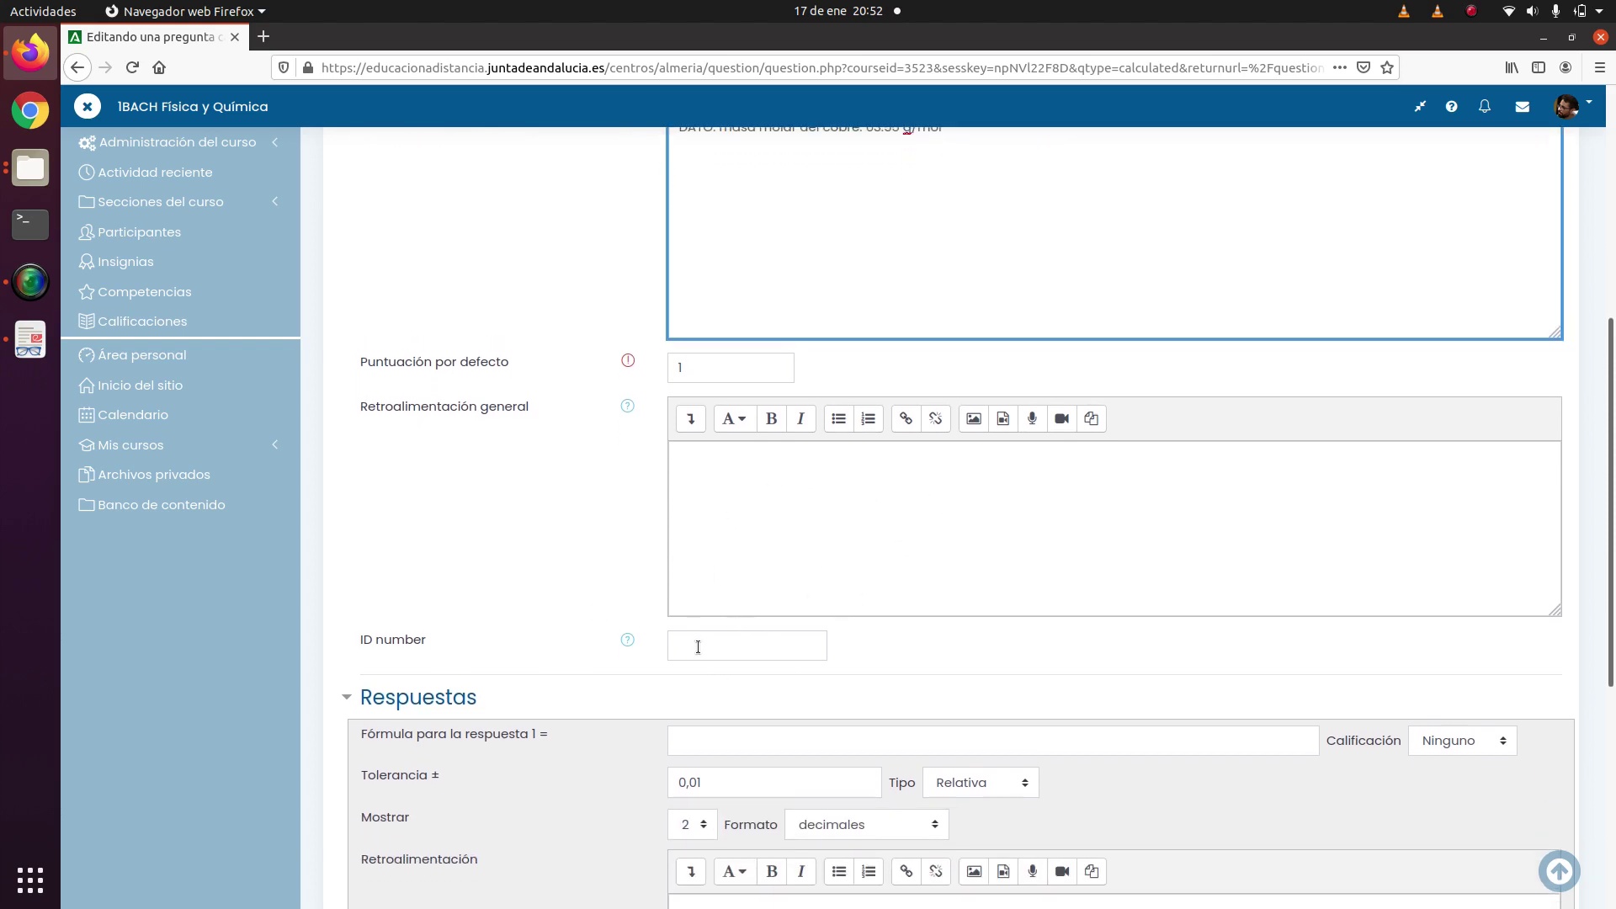
{"action": "scroll", "coordinate": [762, 628], "scroll_direction": "down", "scroll_amount": 2}
{"action": "scroll", "coordinate": [781, 608], "scroll_direction": "down", "scroll_amount": 1}
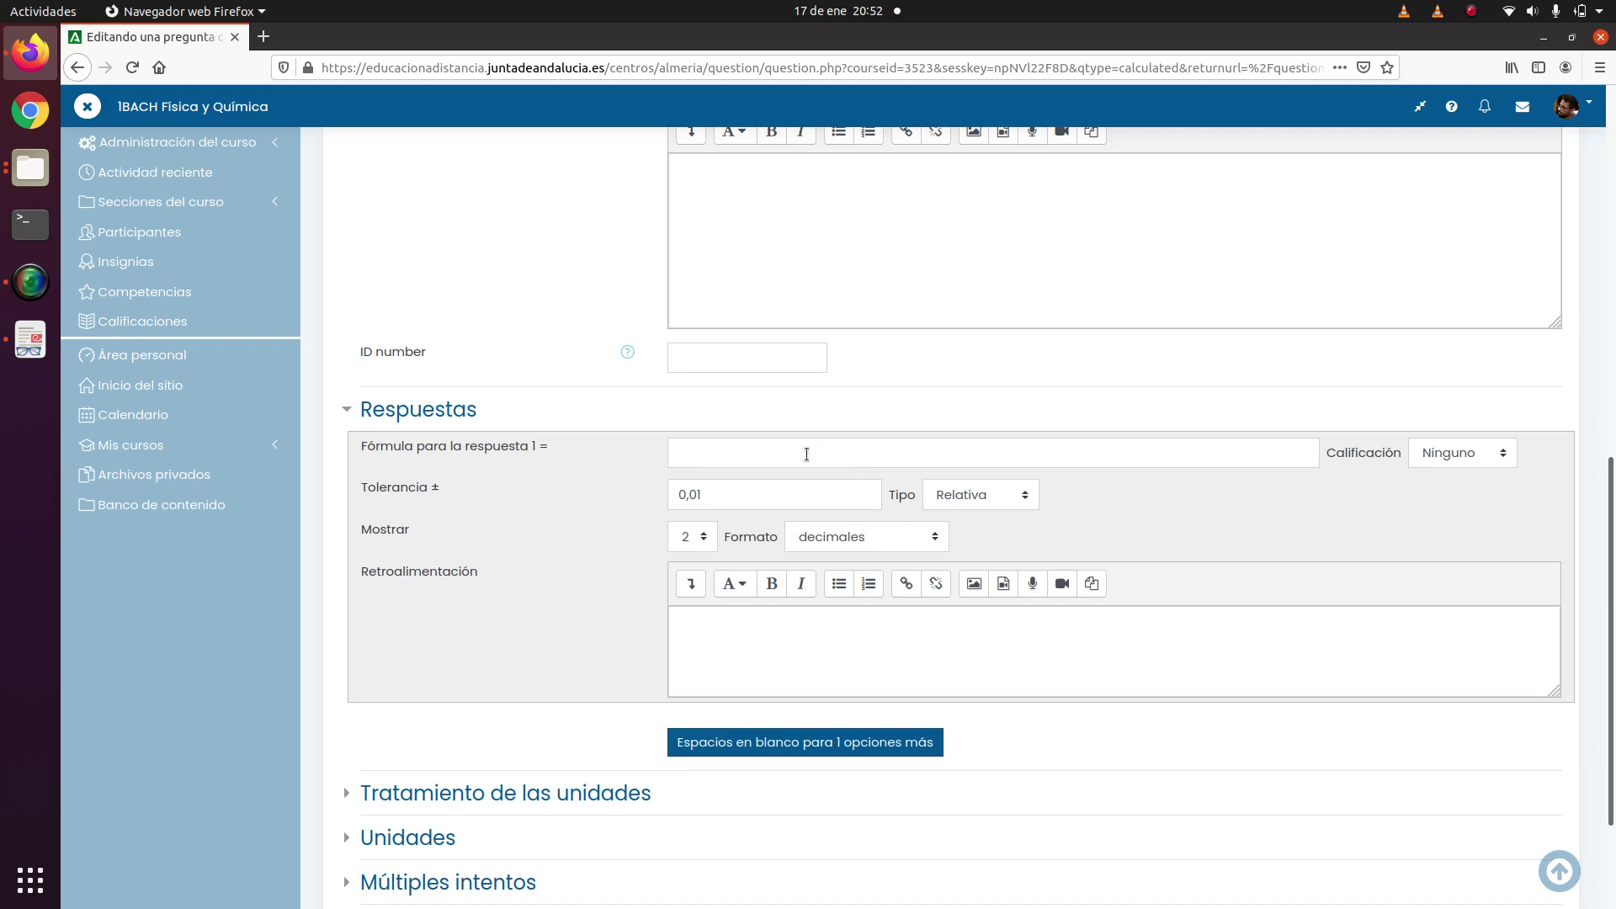
{"action": "left_click", "coordinate": [26, 346]}
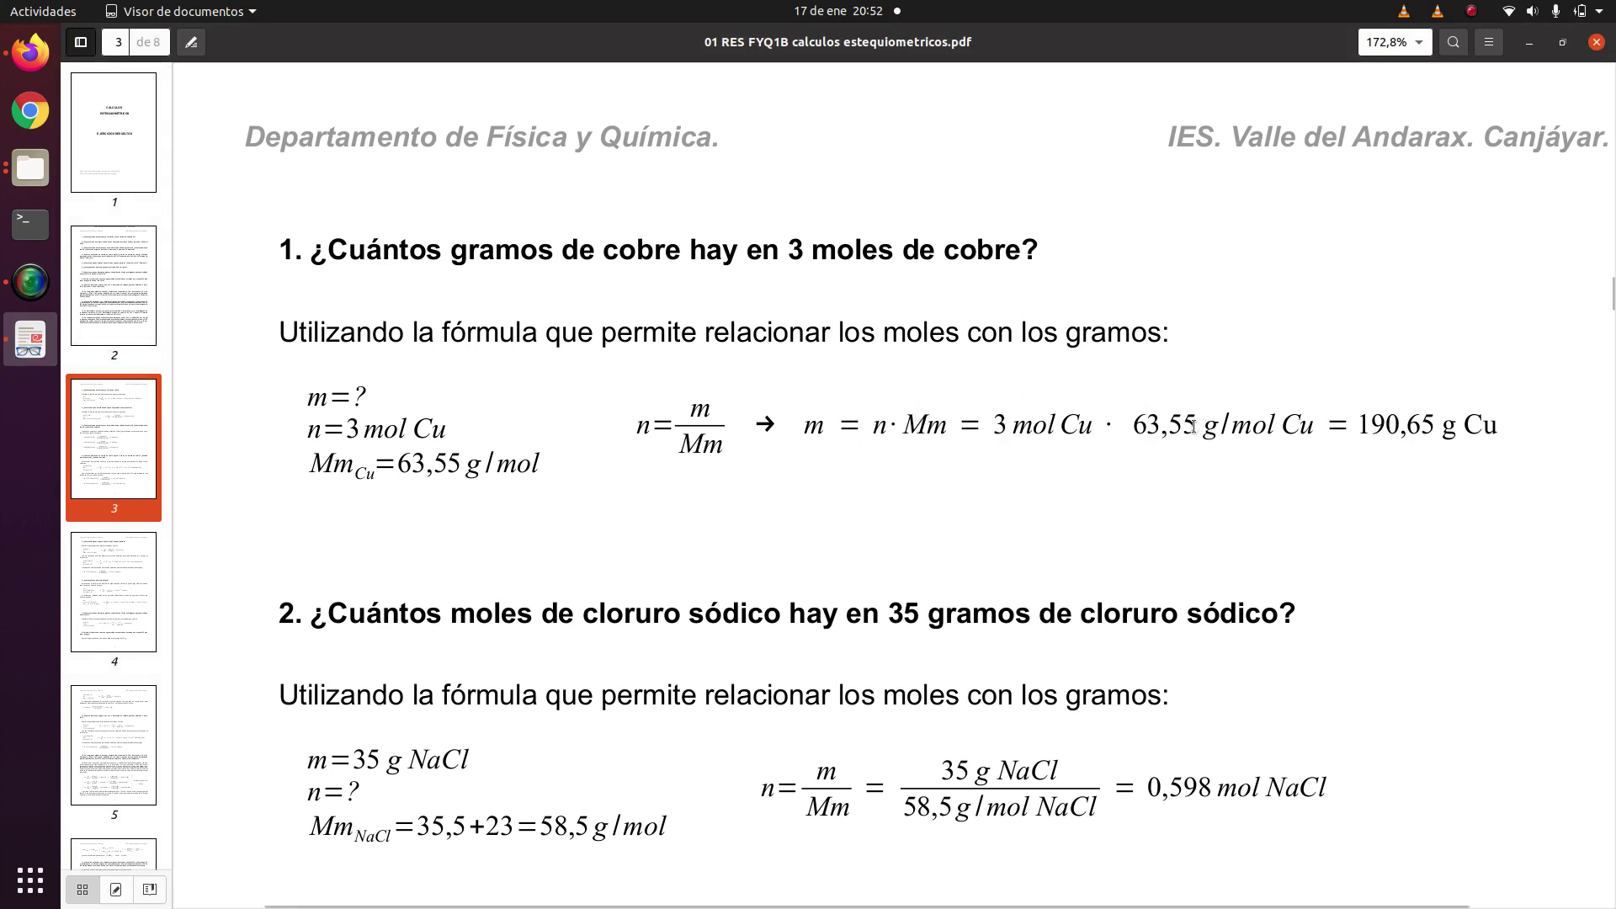
{"action": "double_click", "coordinate": [1001, 423]}
{"action": "left_click_drag", "start_coordinate": [1134, 424], "coordinate": [1196, 424]}
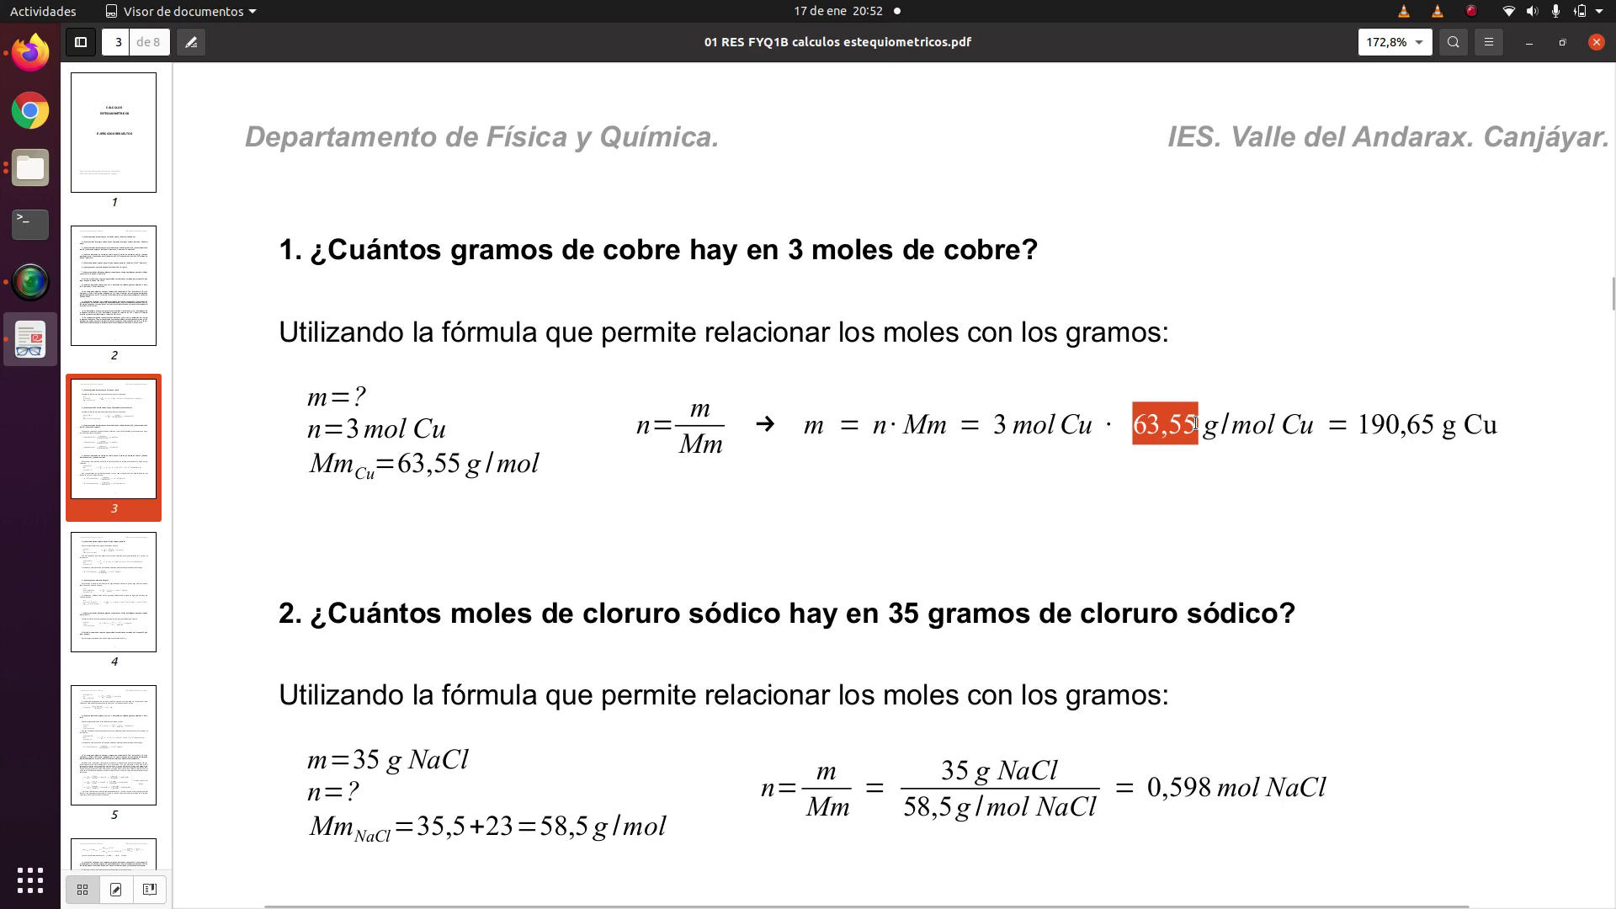
Return to the question form in Firefox and enter {moles}*63,55 as the formula for answer 1.
{"action": "left_click", "coordinate": [30, 169]}
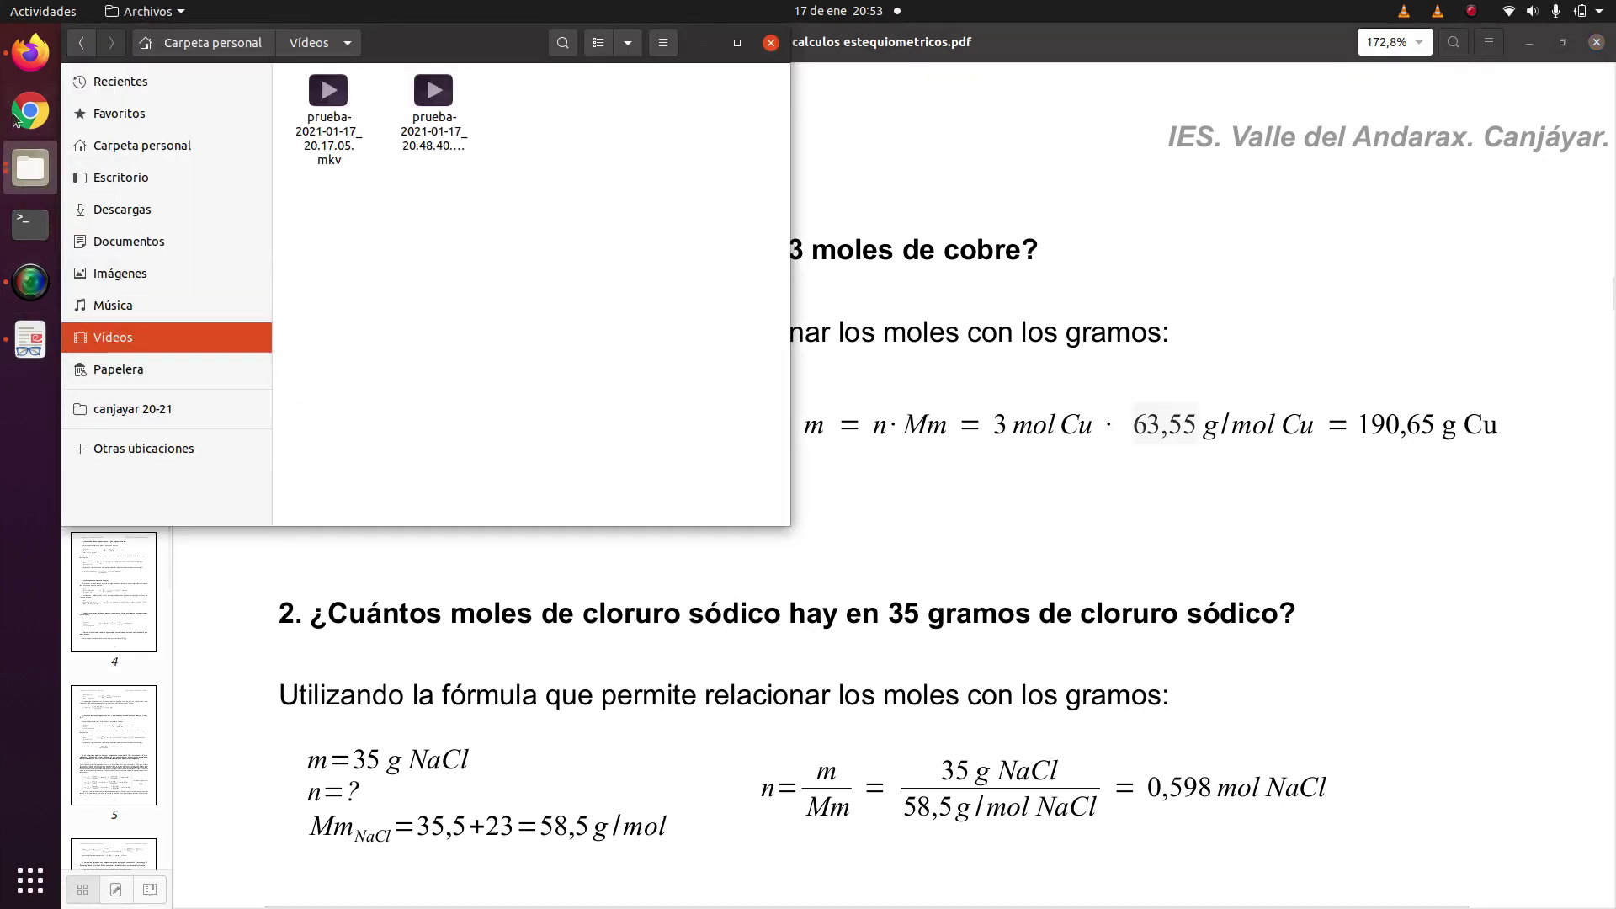
{"action": "left_click", "coordinate": [31, 63]}
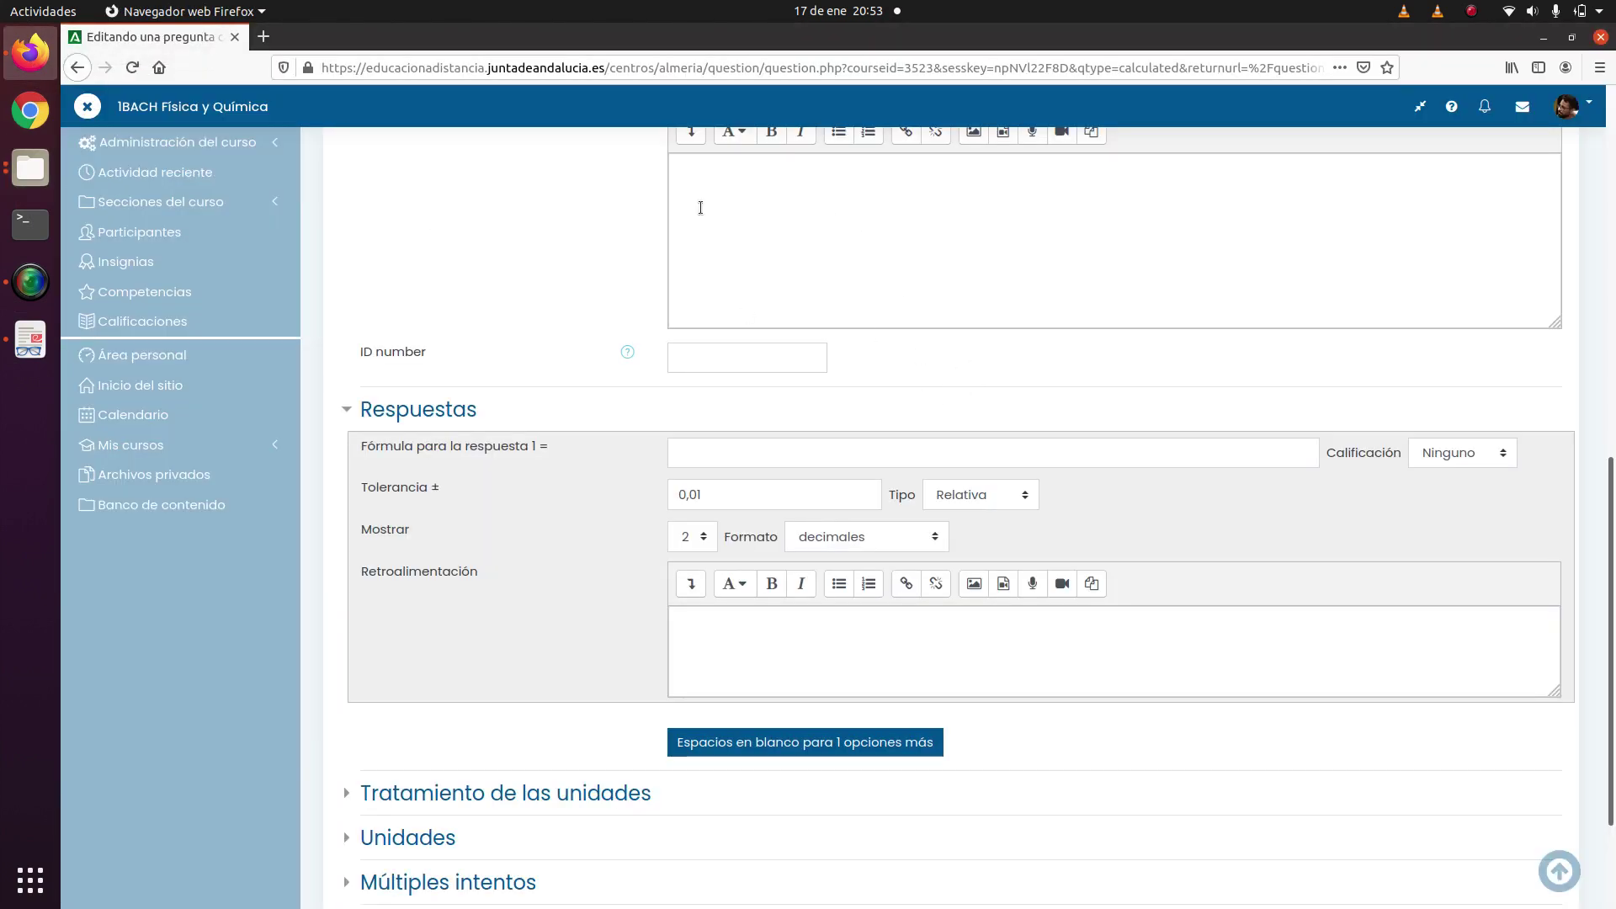
{"action": "left_click", "coordinate": [709, 457]}
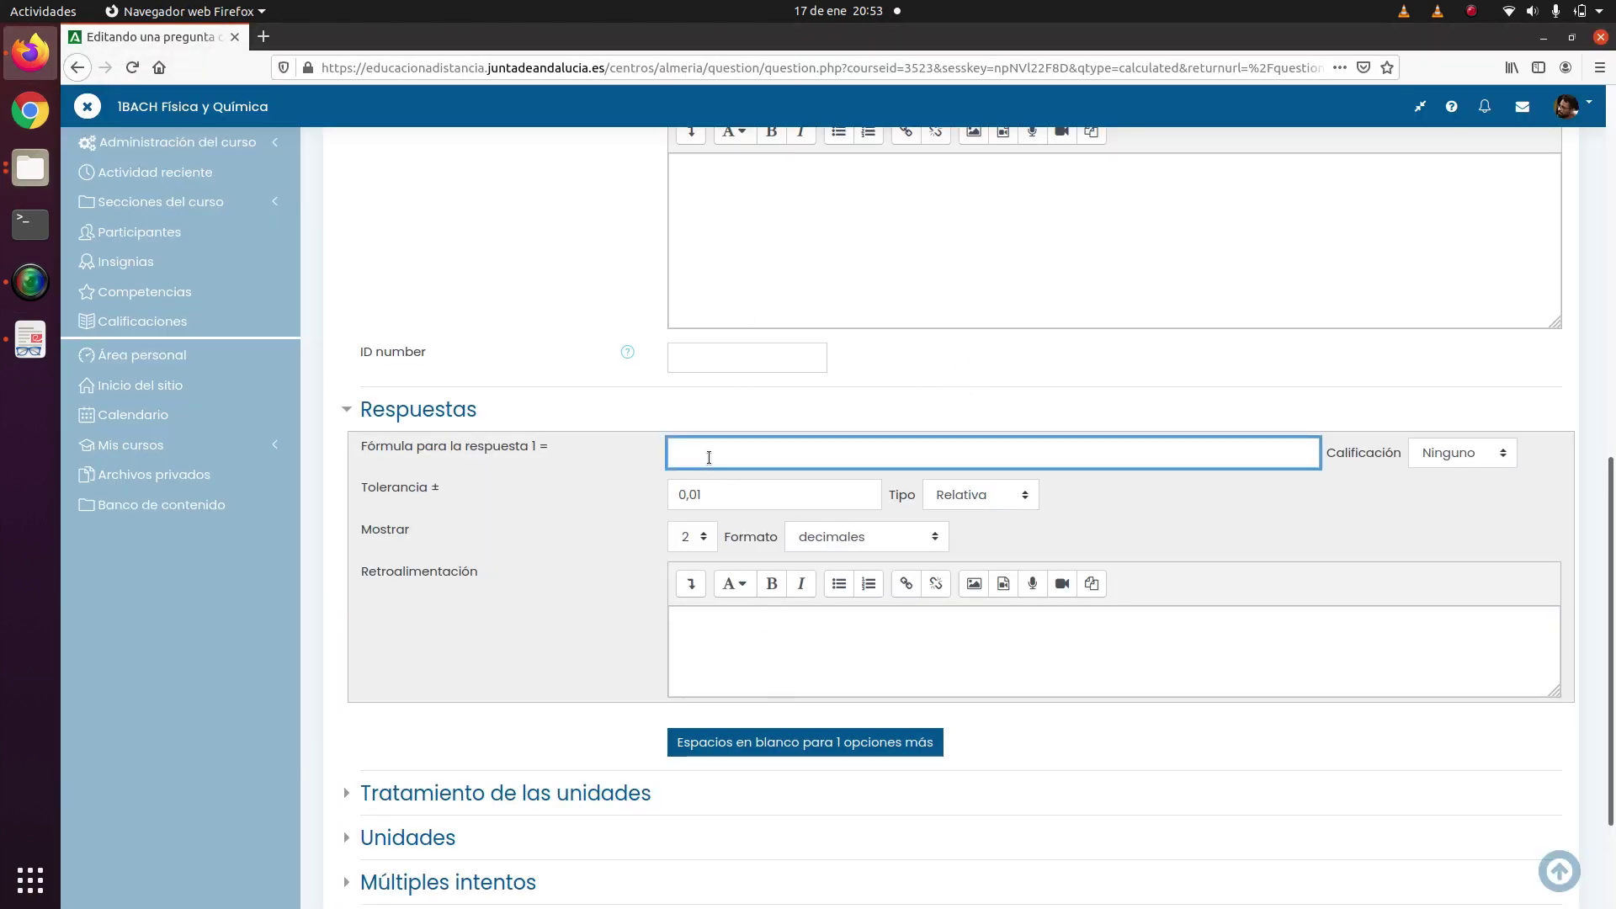
{"action": "scroll", "coordinate": [619, 329], "scroll_direction": "up", "scroll_amount": 4}
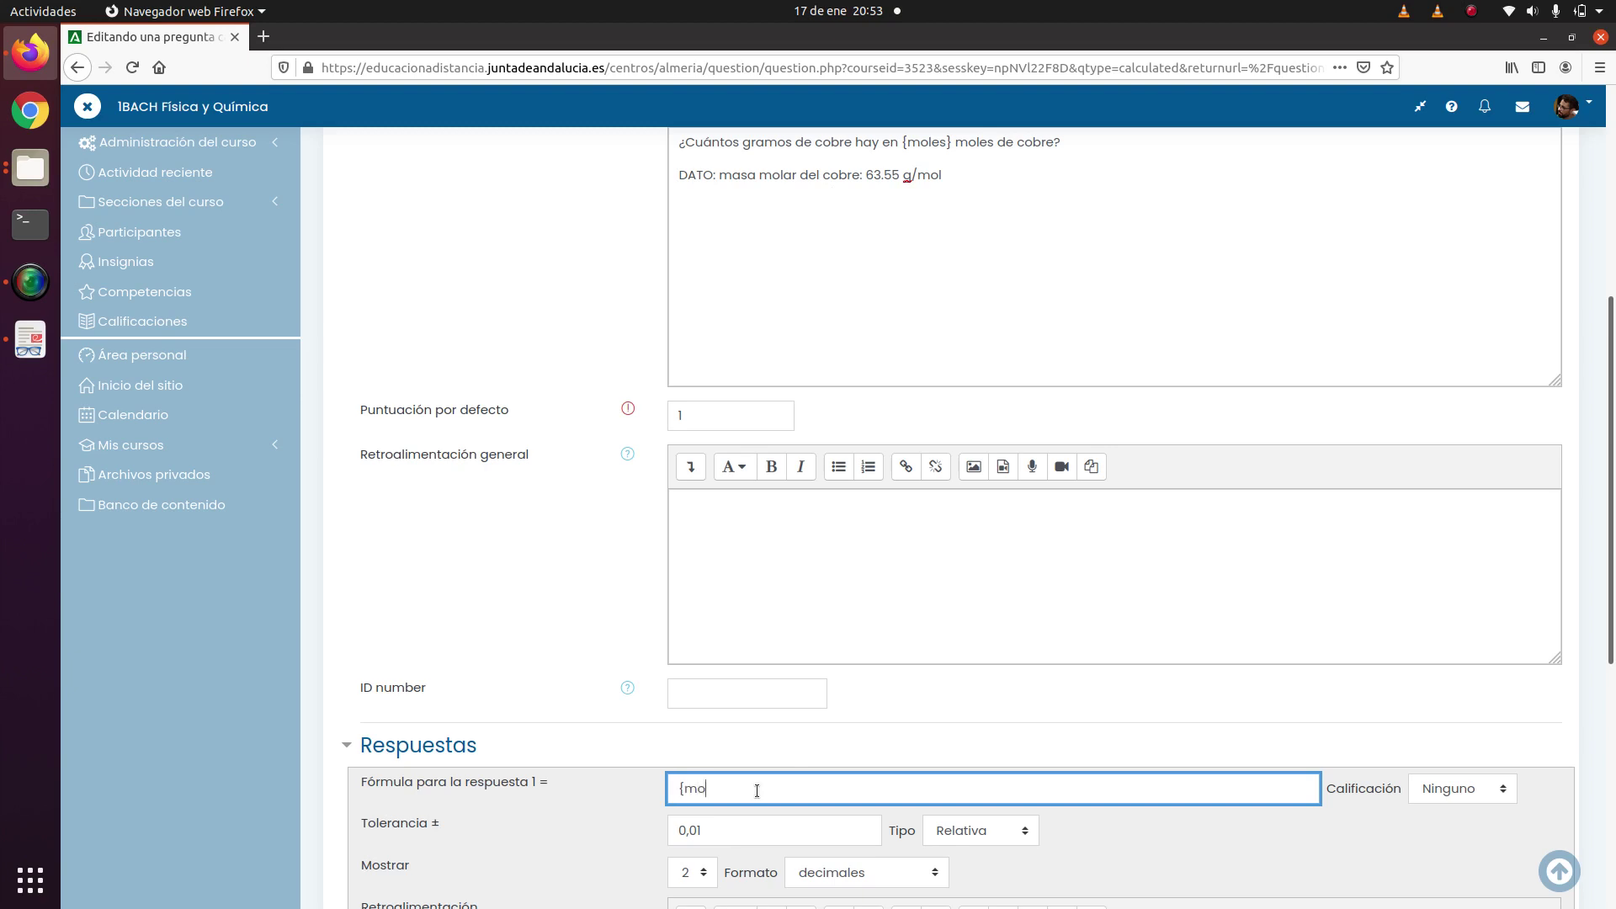
{"action": "type", "text": "les}*63,55"}
Show the help on calculated questions and open its extended Moodle documentation in a new browser tab.
{"action": "scroll", "coordinate": [651, 638], "scroll_direction": "up", "scroll_amount": 1}
{"action": "scroll", "coordinate": [649, 630], "scroll_direction": "up", "scroll_amount": 5}
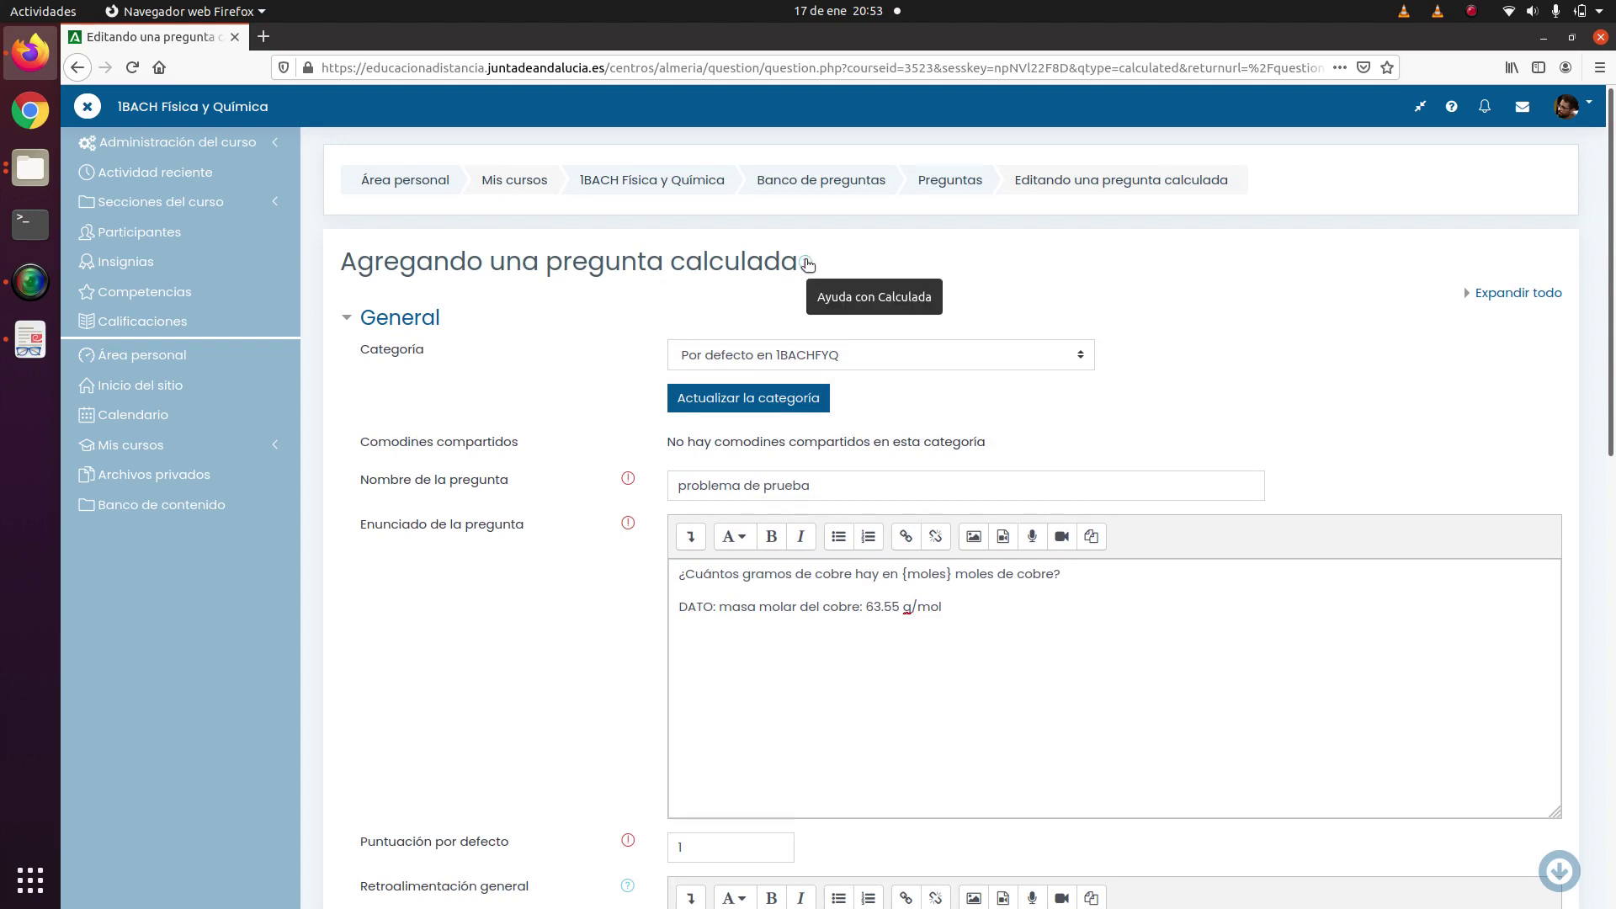
{"action": "left_click", "coordinate": [806, 263]}
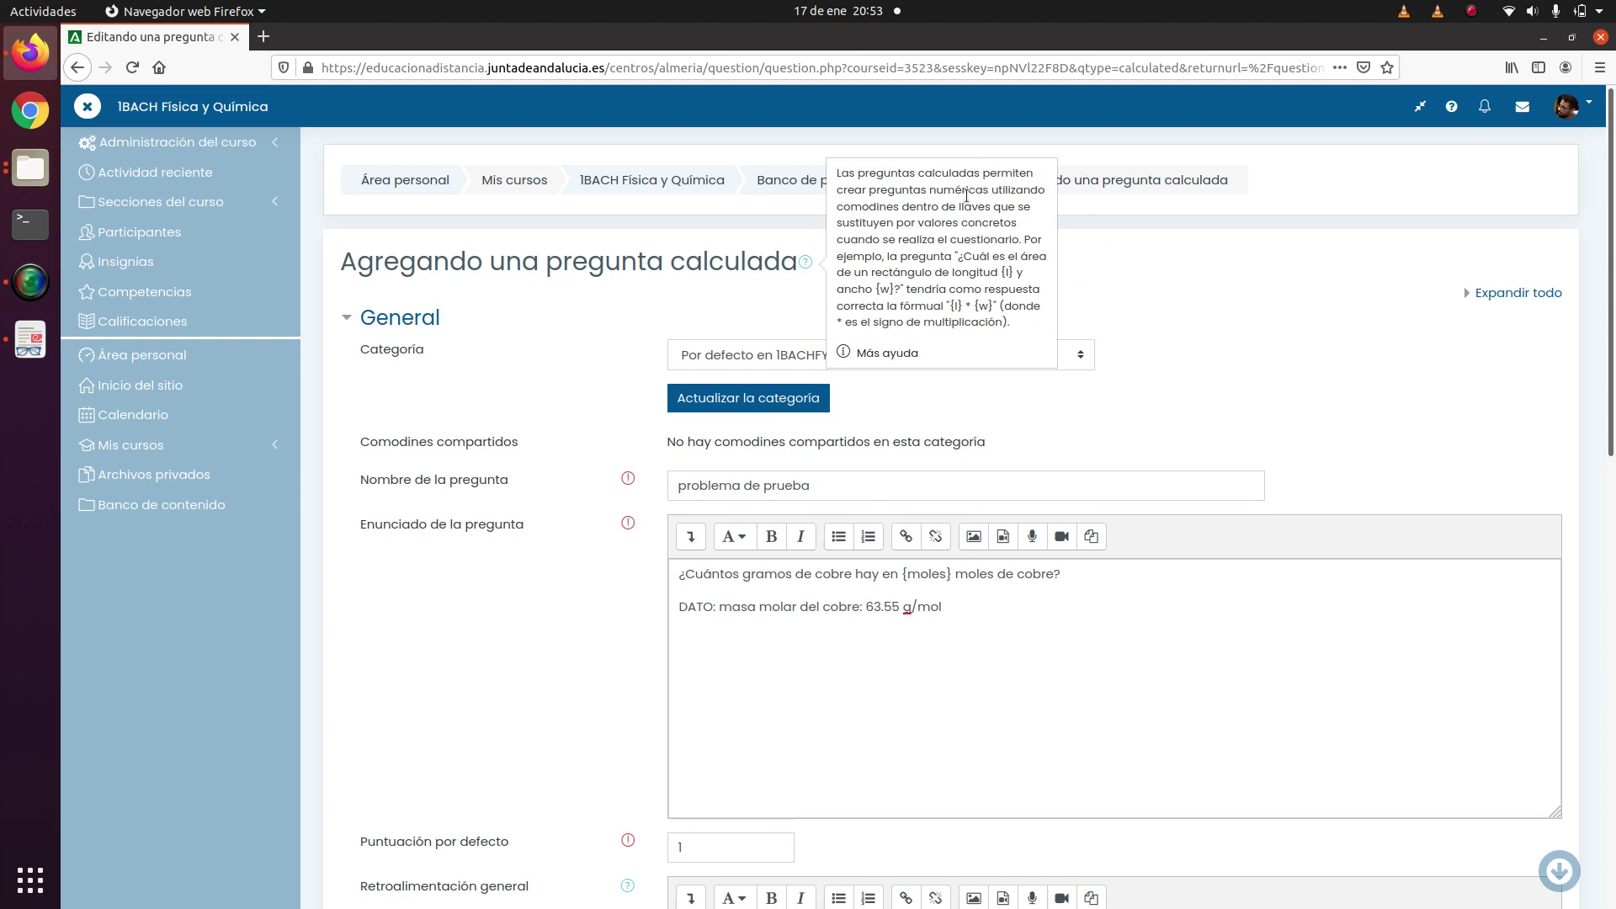
{"action": "right_click", "coordinate": [892, 356]}
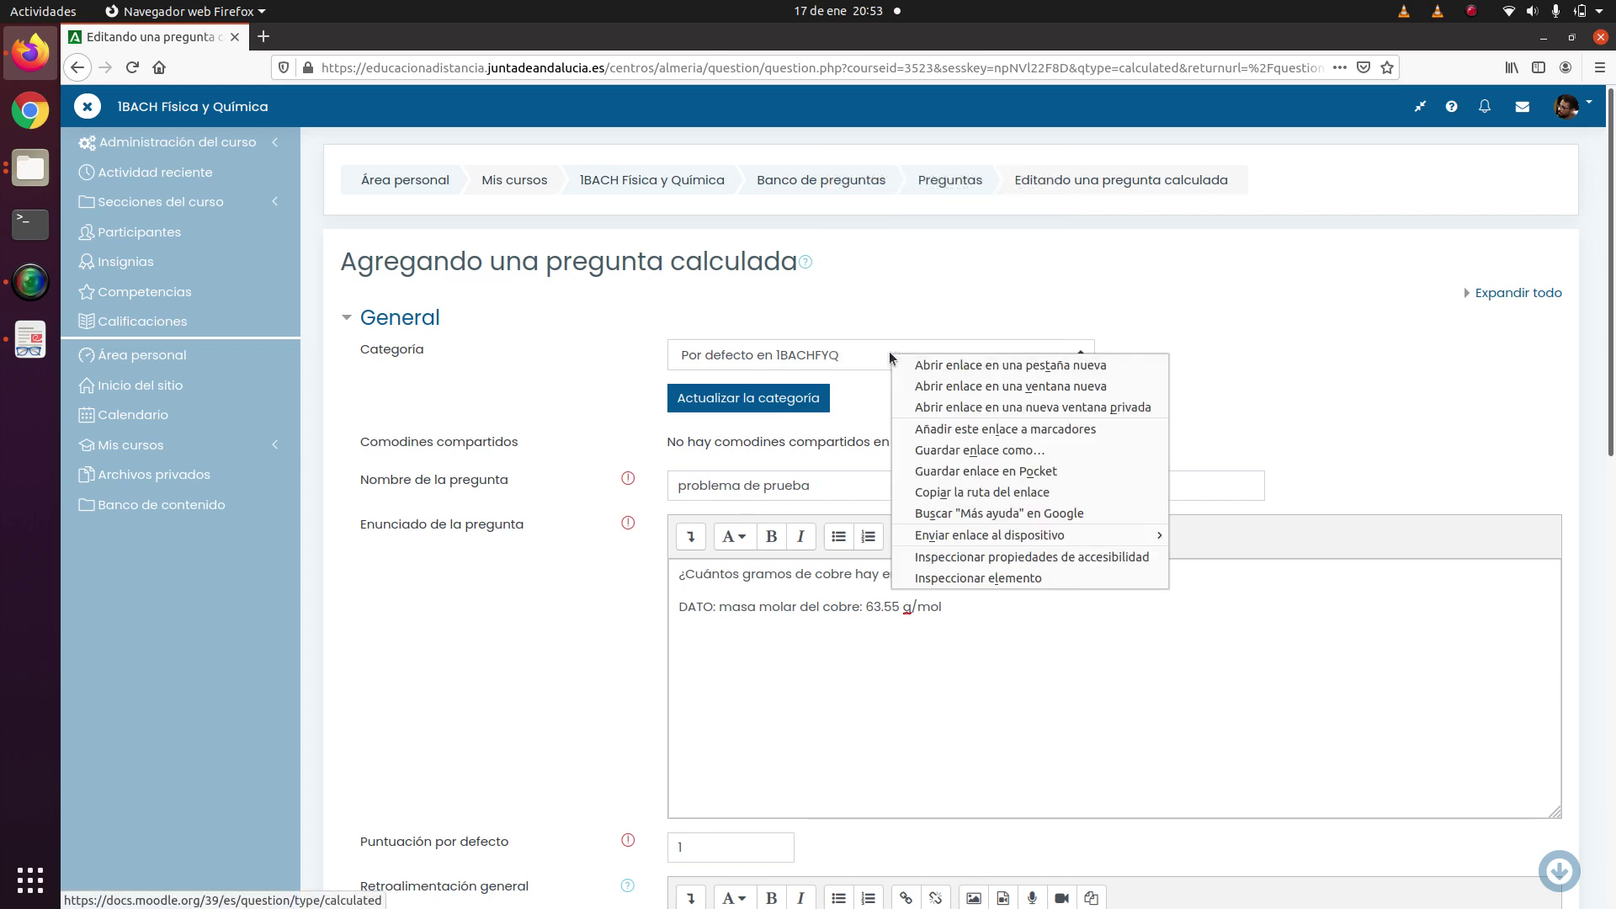
{"action": "left_click", "coordinate": [997, 367]}
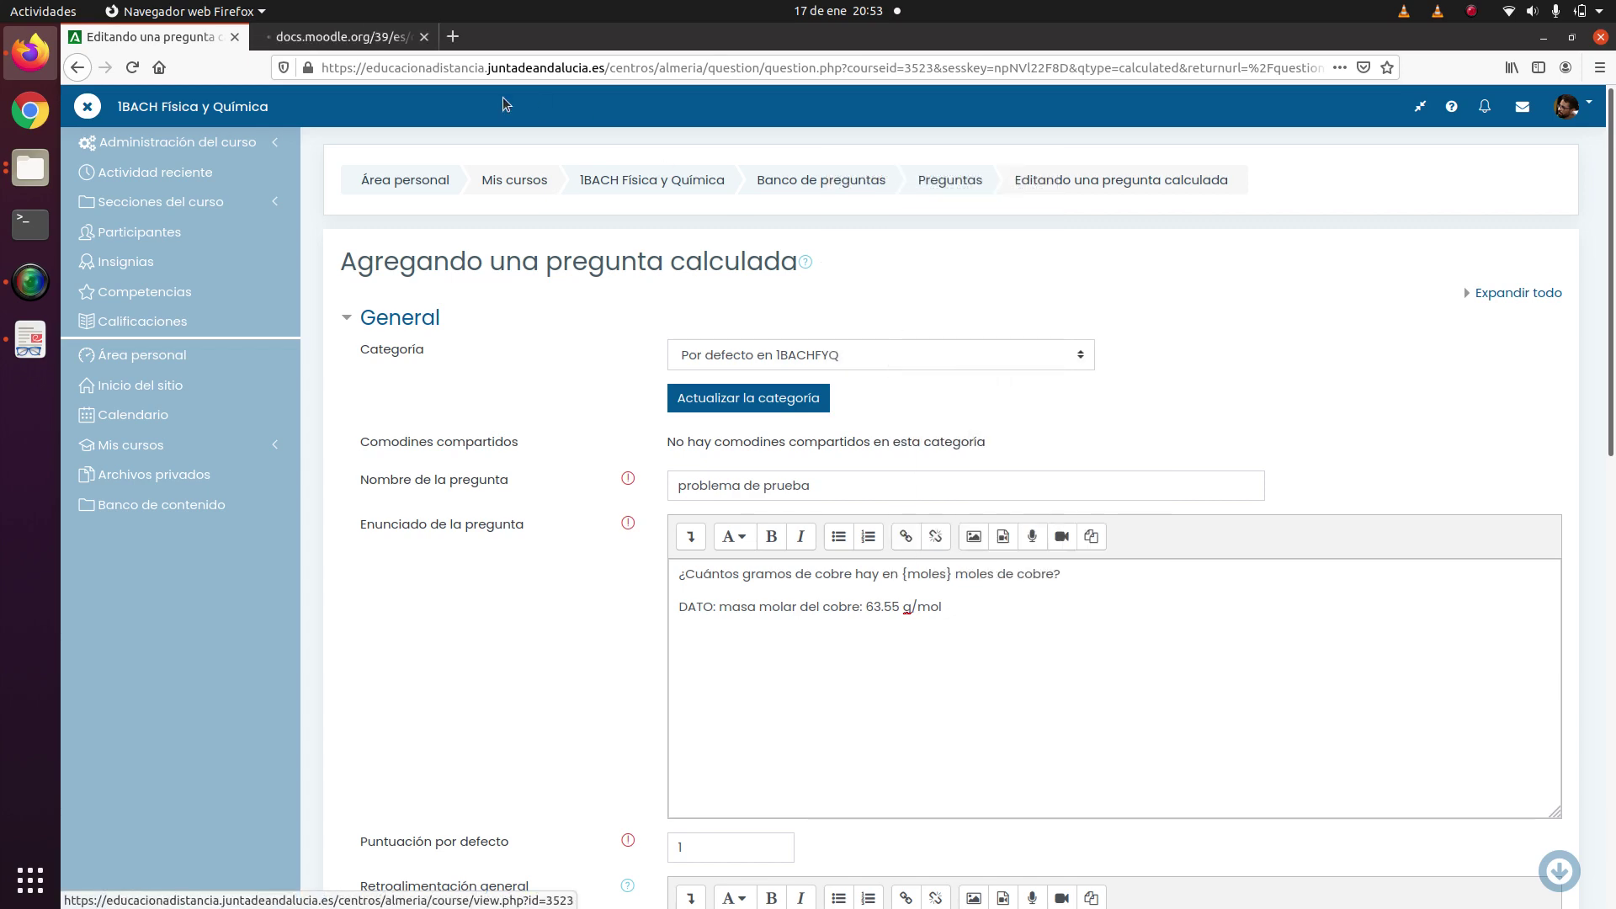
{"action": "left_click", "coordinate": [364, 38]}
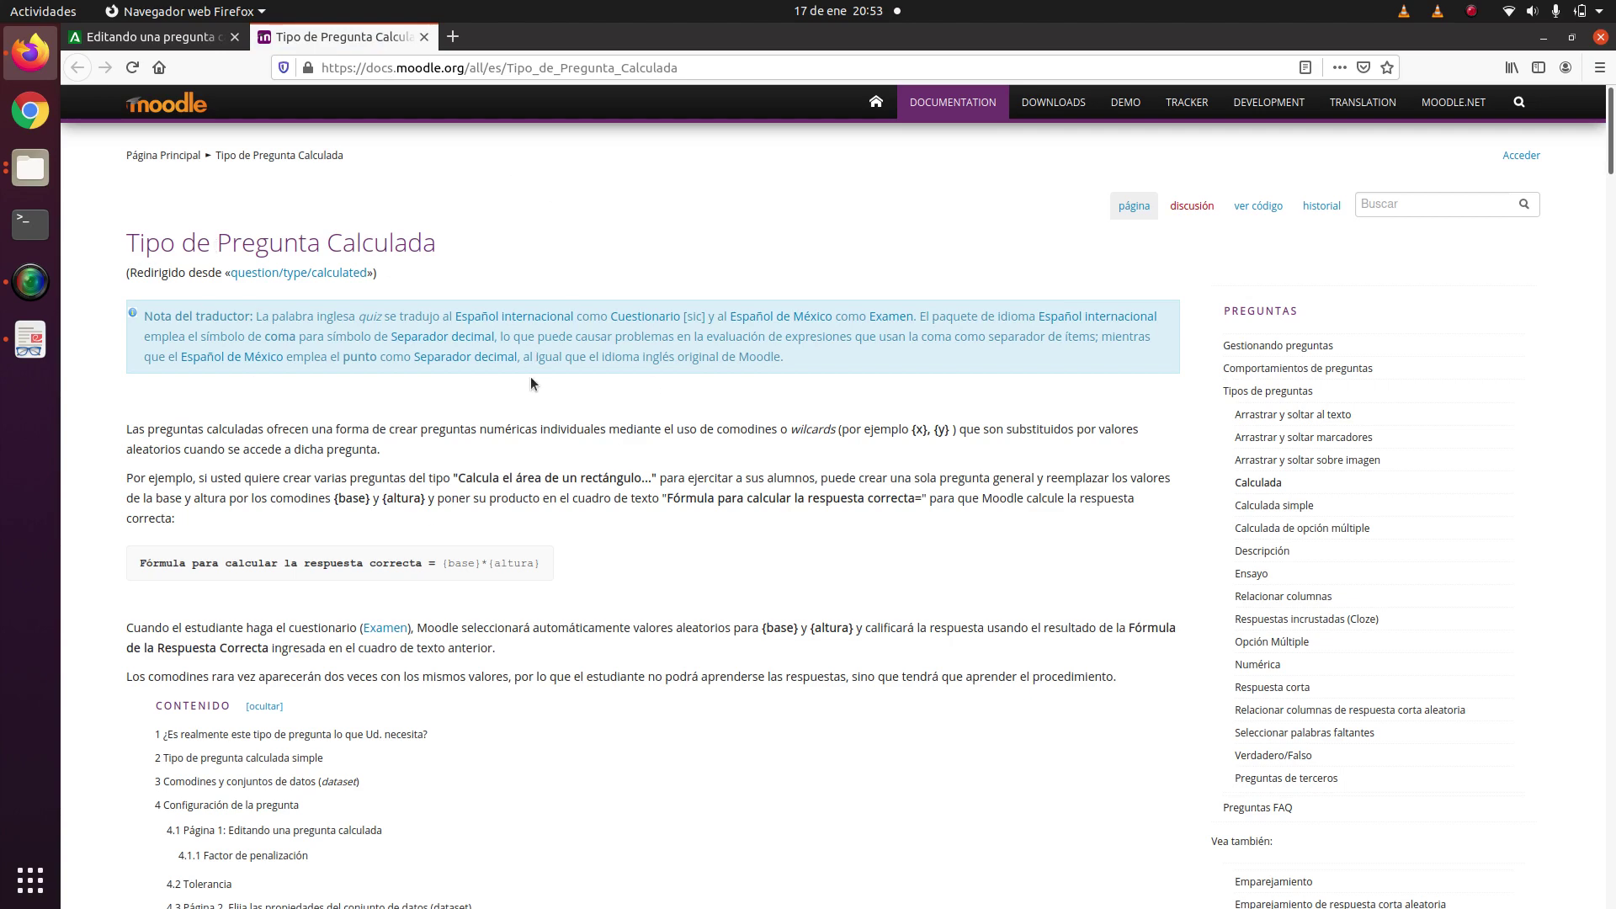
Look through the documentation's contents and go to the section on correct syntax for the answer formula.
{"action": "scroll", "coordinate": [568, 394], "scroll_direction": "down", "scroll_amount": 2}
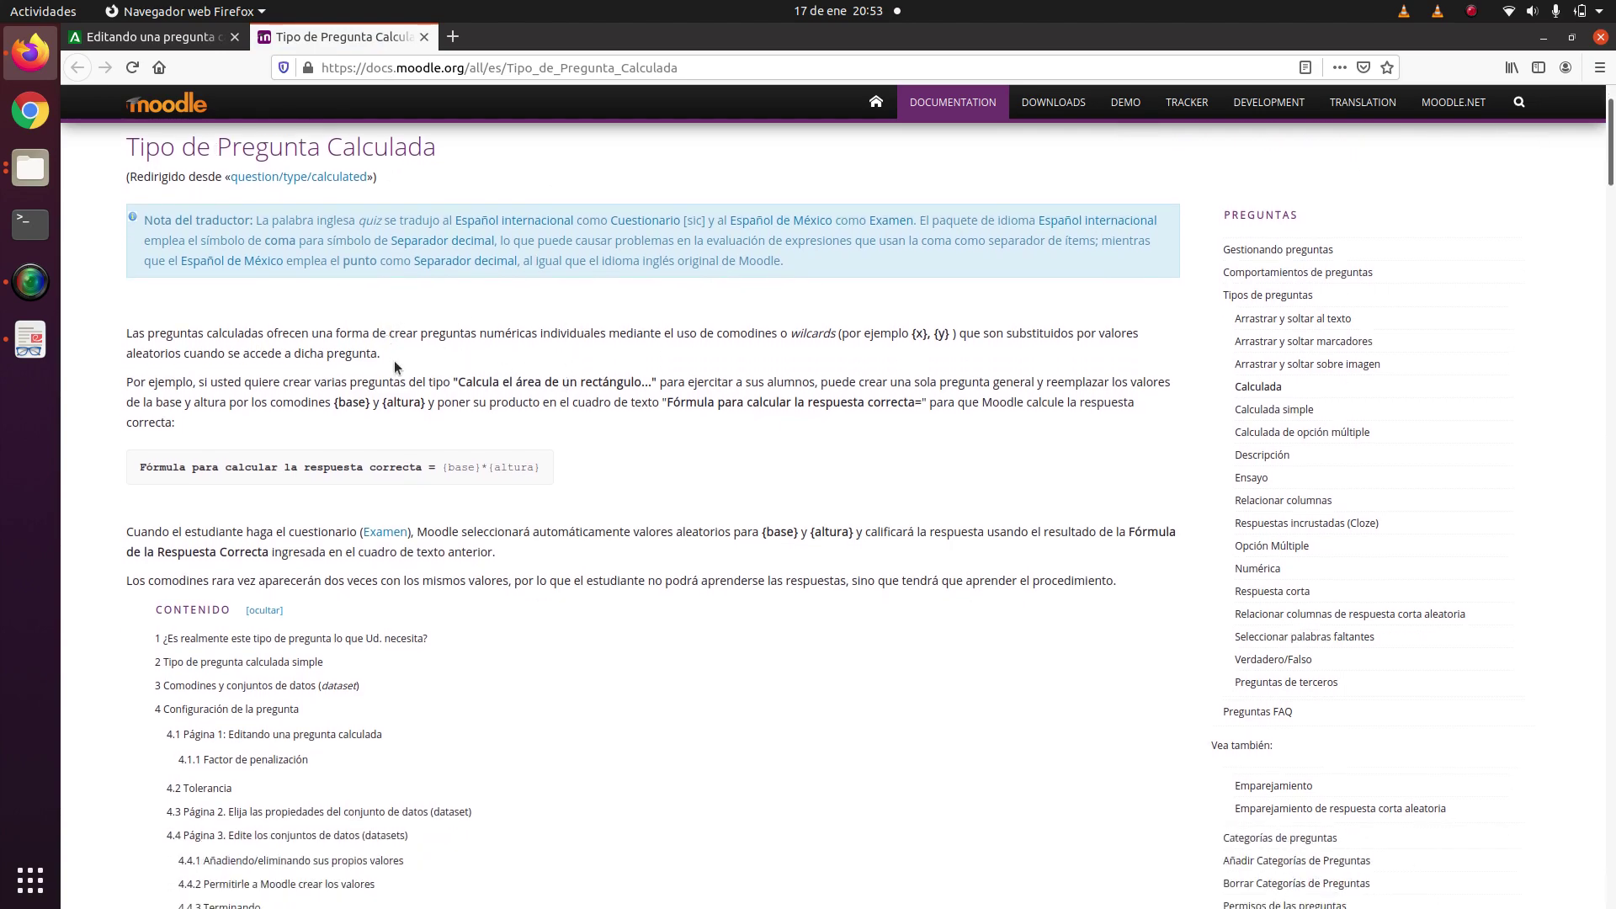
{"action": "scroll", "coordinate": [379, 388], "scroll_direction": "down", "scroll_amount": 5}
{"action": "scroll", "coordinate": [341, 395], "scroll_direction": "down", "scroll_amount": 4}
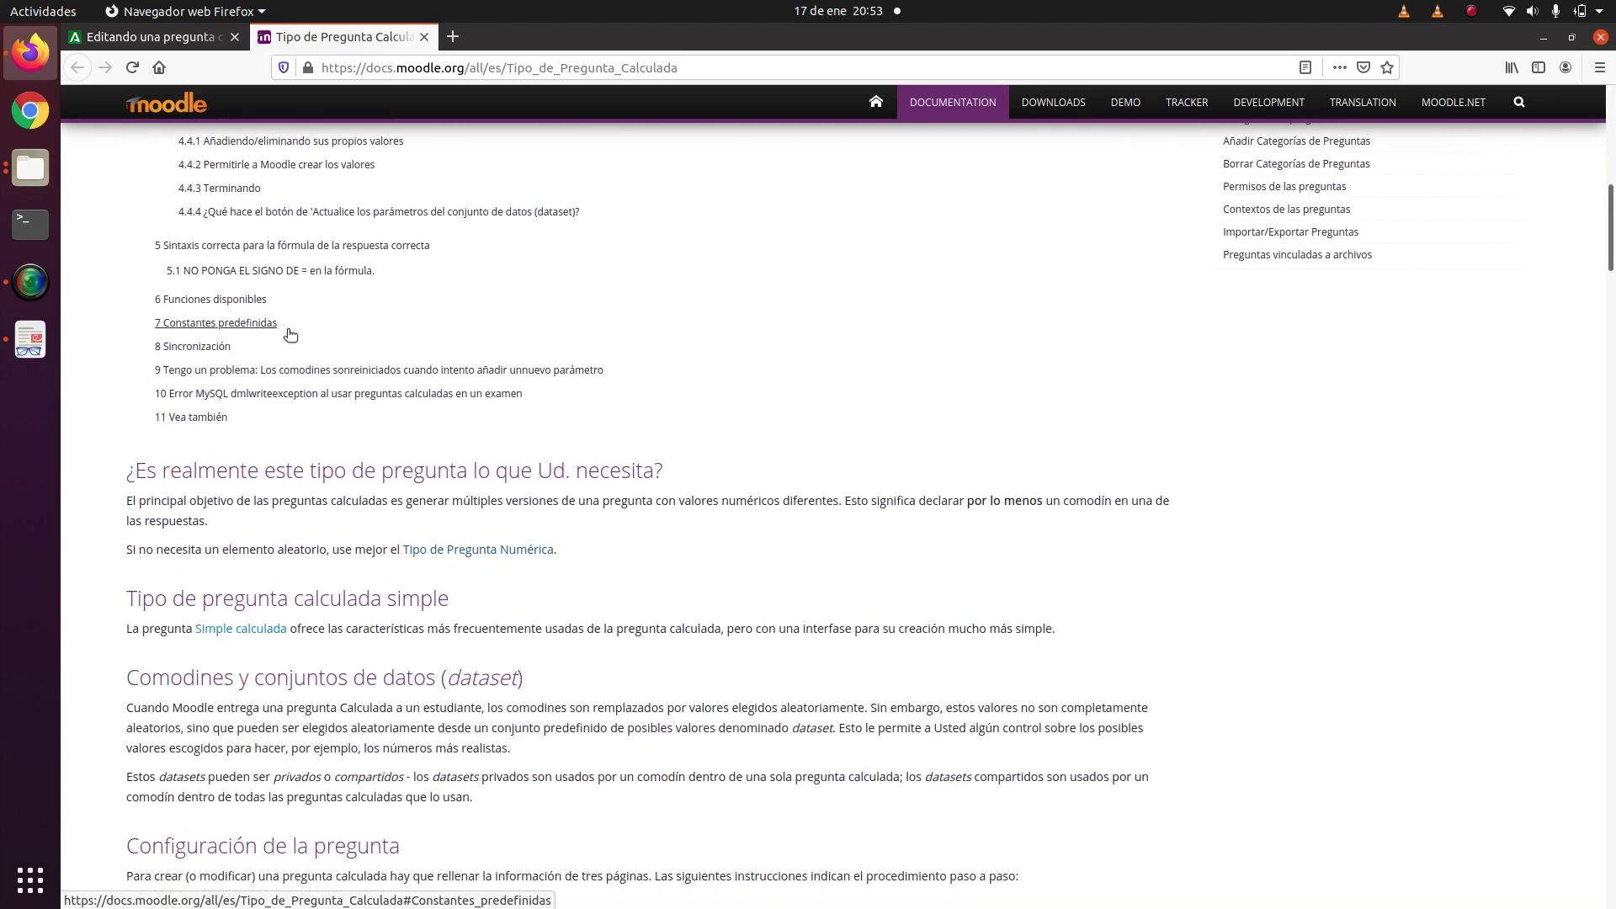
{"action": "scroll", "coordinate": [304, 303], "scroll_direction": "up", "scroll_amount": 2}
{"action": "scroll", "coordinate": [304, 302], "scroll_direction": "up", "scroll_amount": 2}
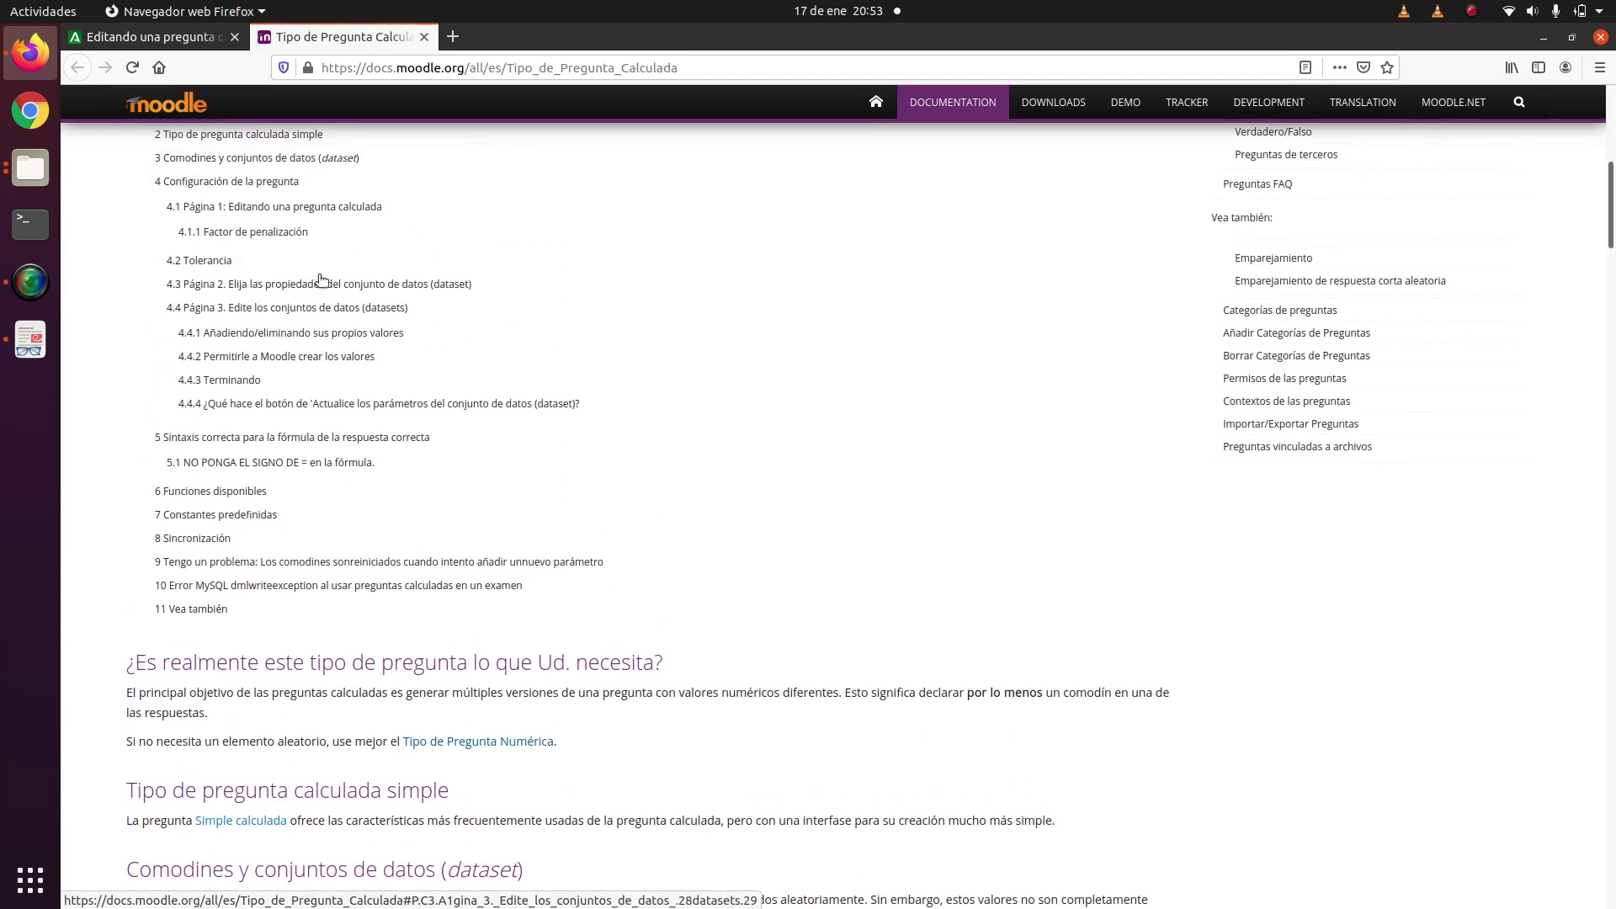
{"action": "left_click", "coordinate": [269, 438]}
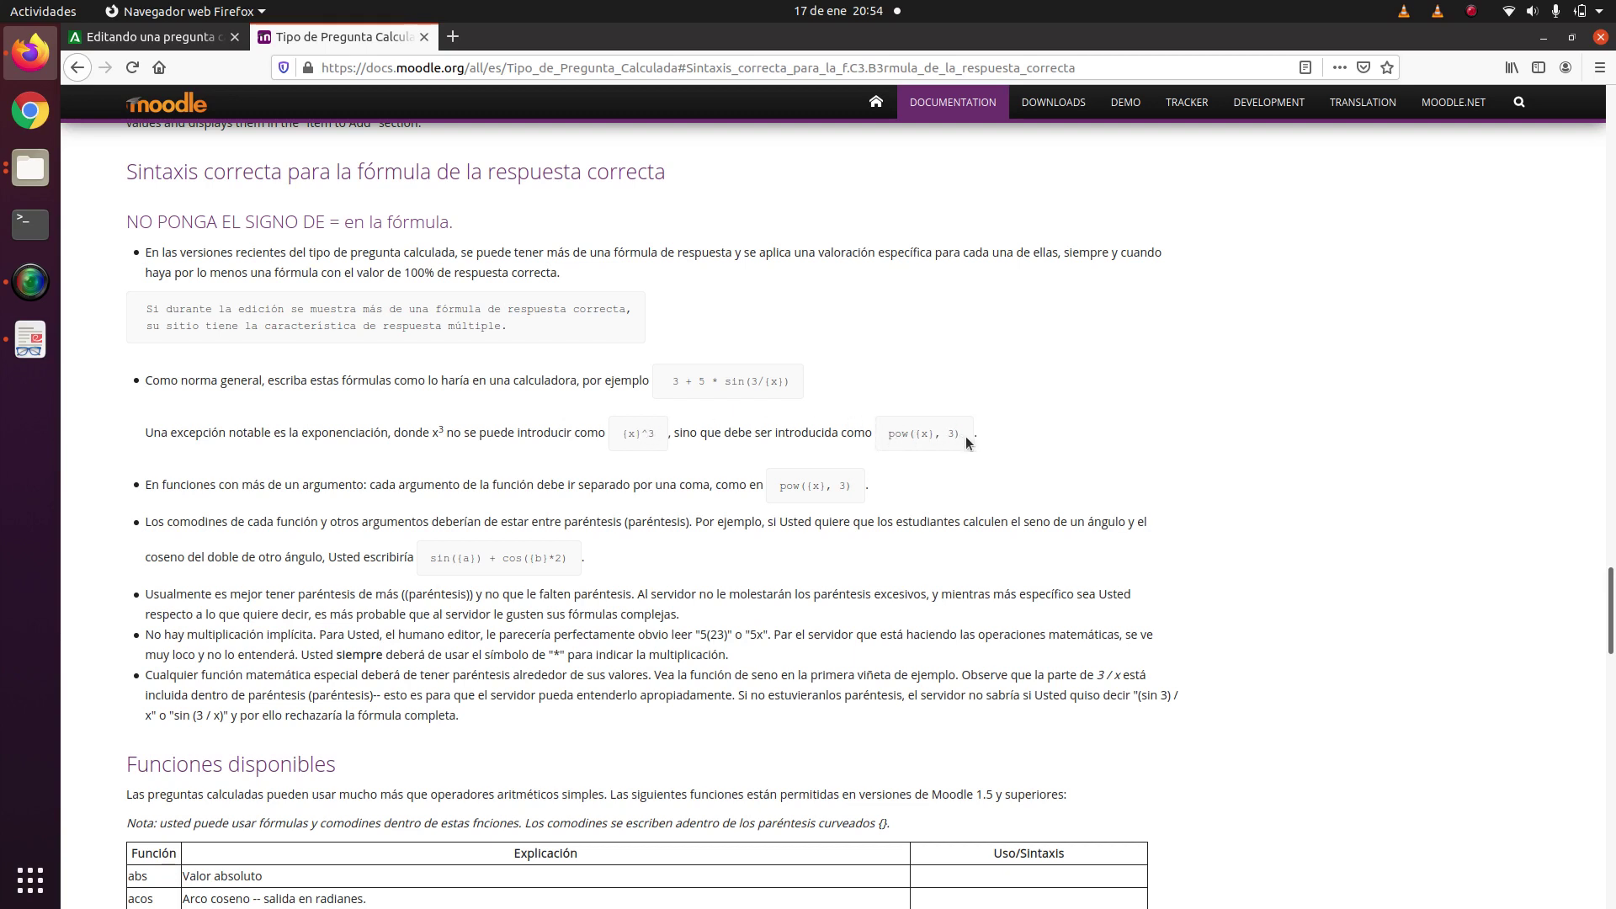
Read through the formula syntax rules and the table of available functions in the documentation.
{"action": "scroll", "coordinate": [492, 564], "scroll_direction": "down", "scroll_amount": 3}
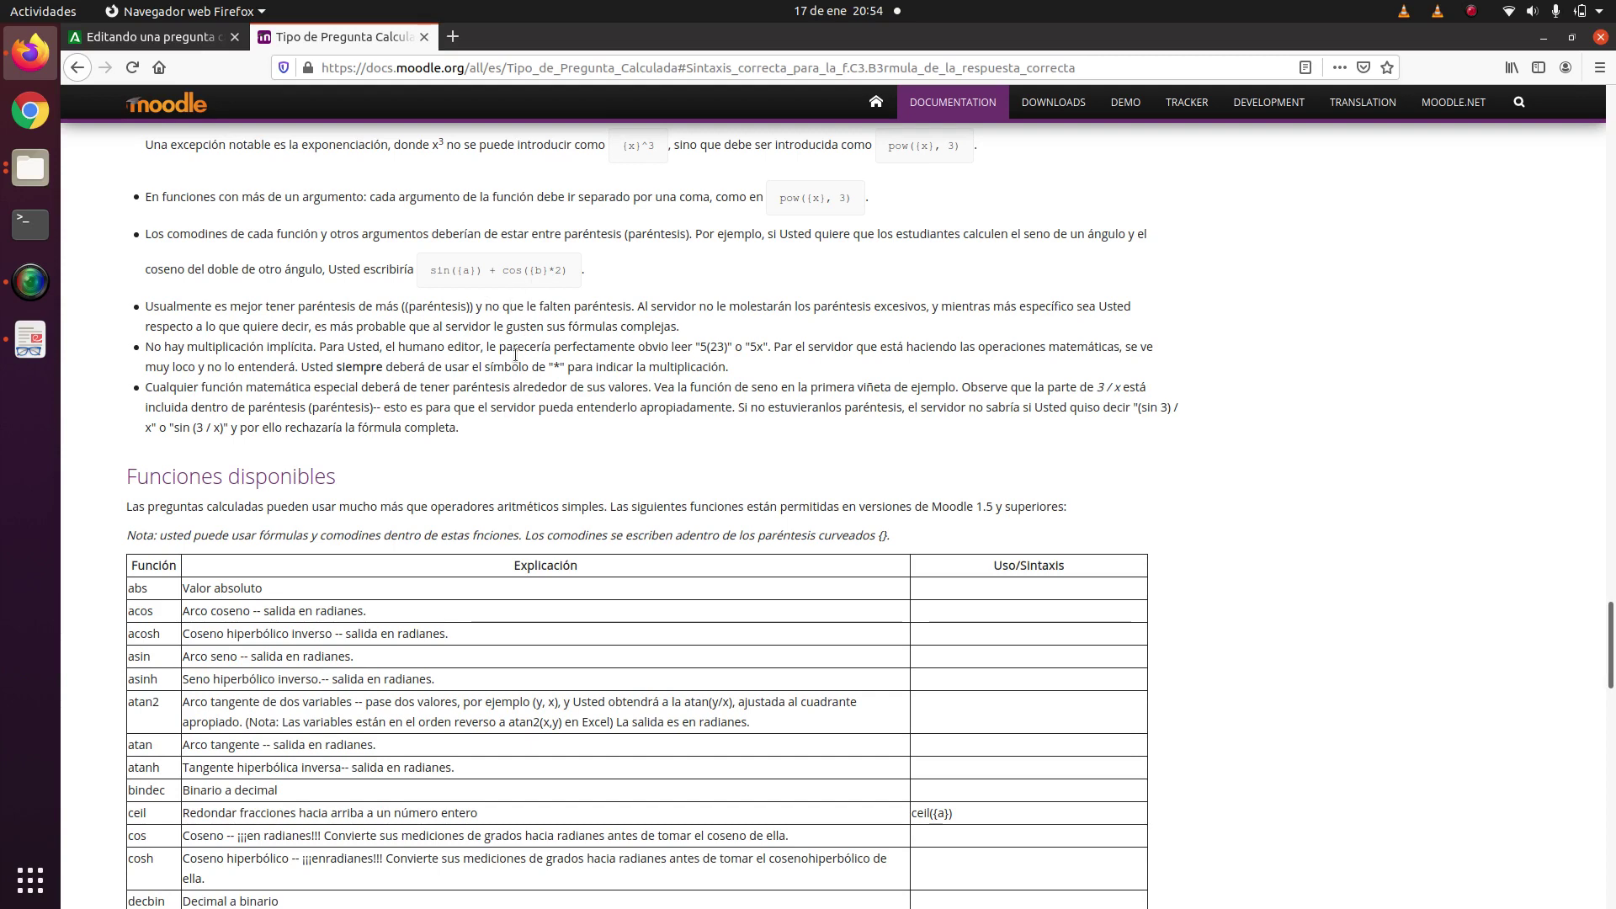
{"action": "scroll", "coordinate": [449, 380], "scroll_direction": "down", "scroll_amount": 3}
{"action": "scroll", "coordinate": [449, 381], "scroll_direction": "down", "scroll_amount": 2}
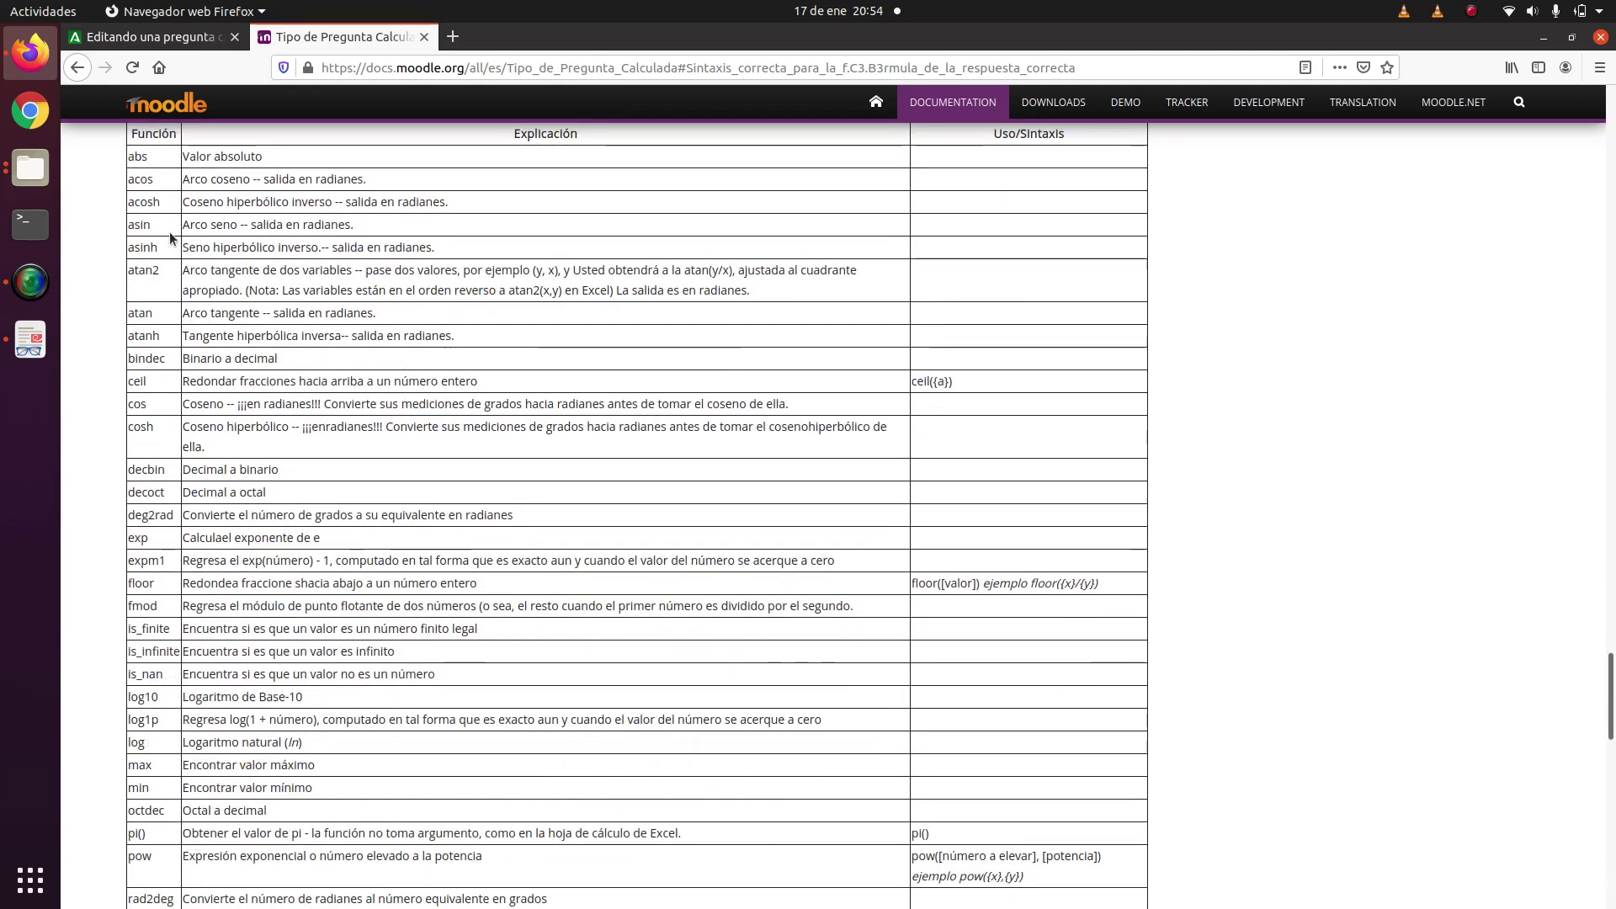
{"action": "scroll", "coordinate": [186, 407], "scroll_direction": "down", "scroll_amount": 5}
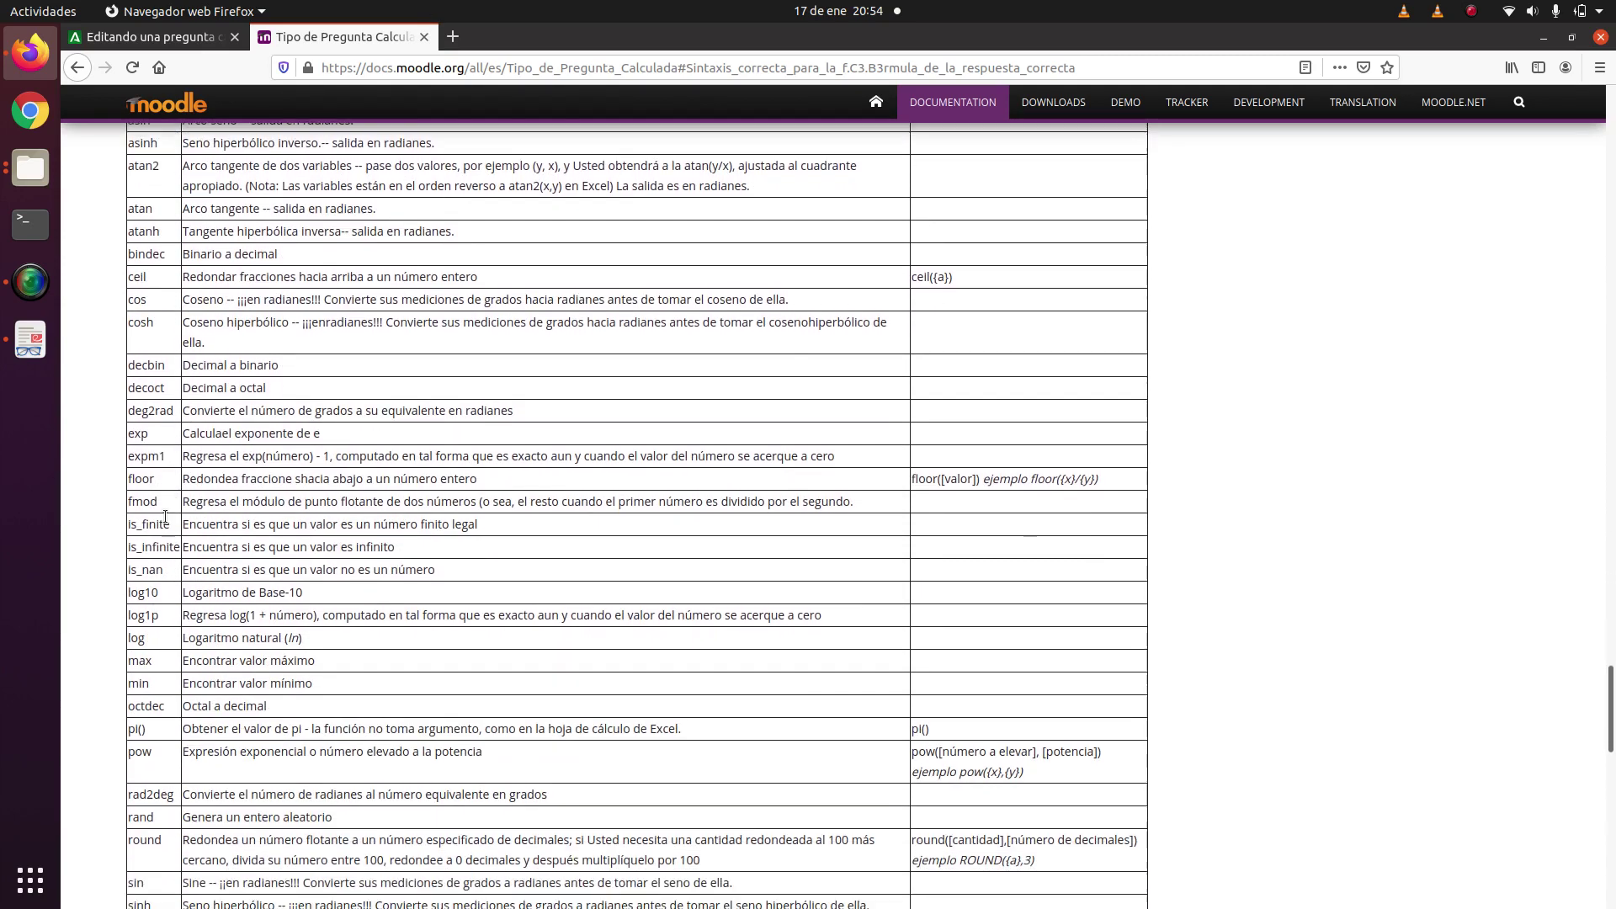
{"action": "scroll", "coordinate": [219, 644], "scroll_direction": "up", "scroll_amount": 4}
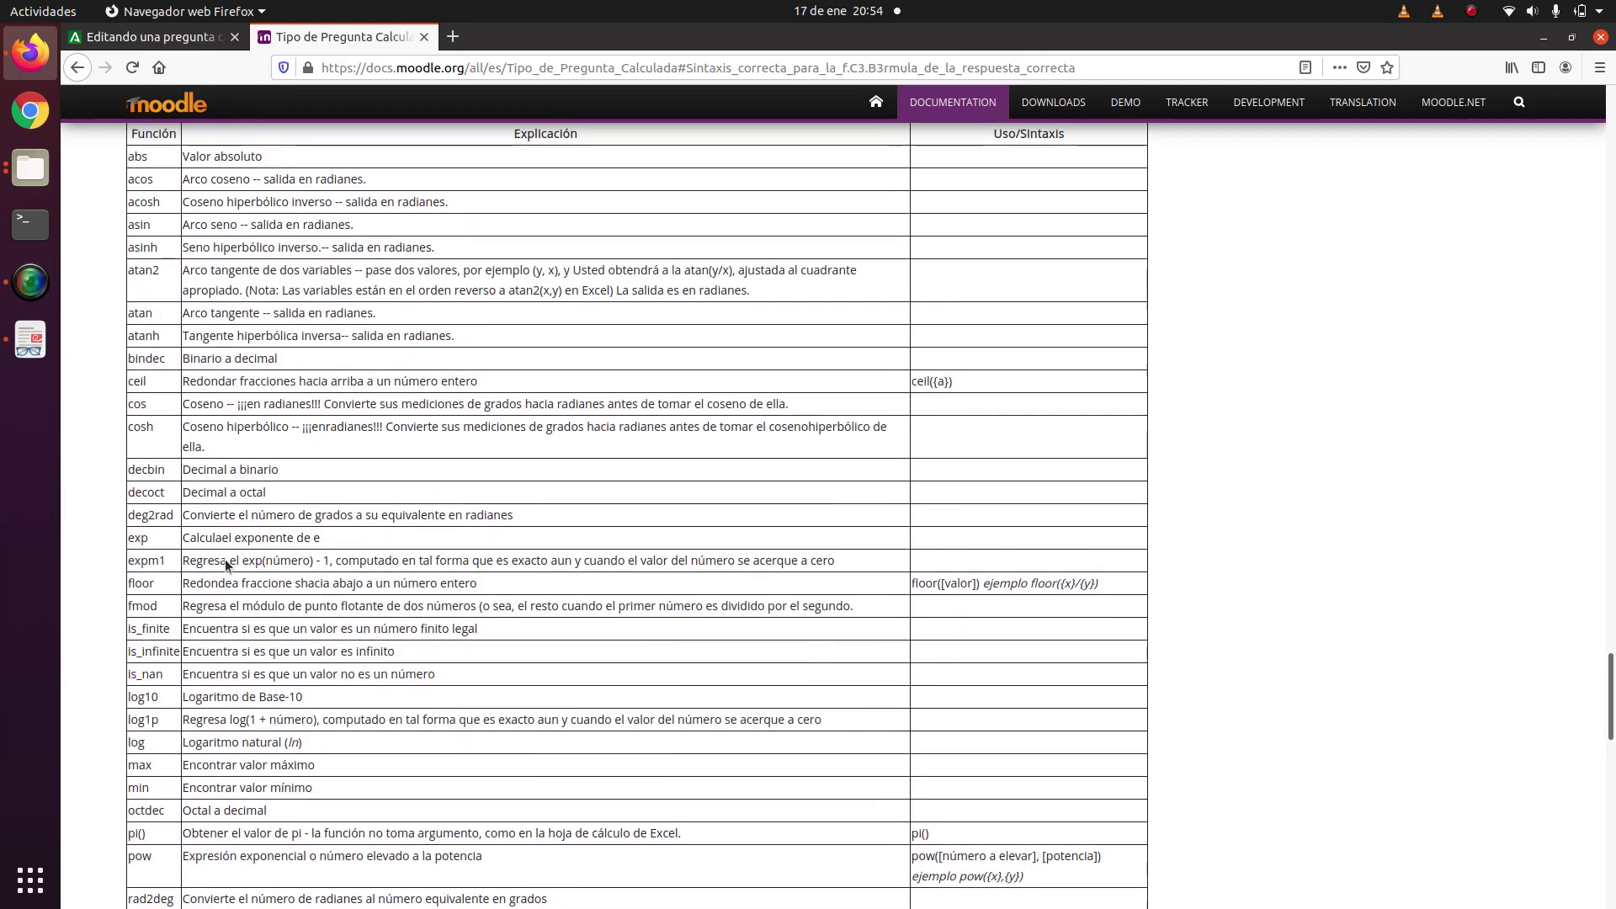
{"action": "scroll", "coordinate": [421, 376], "scroll_direction": "up", "scroll_amount": 3}
{"action": "scroll", "coordinate": [280, 560], "scroll_direction": "down", "scroll_amount": 1}
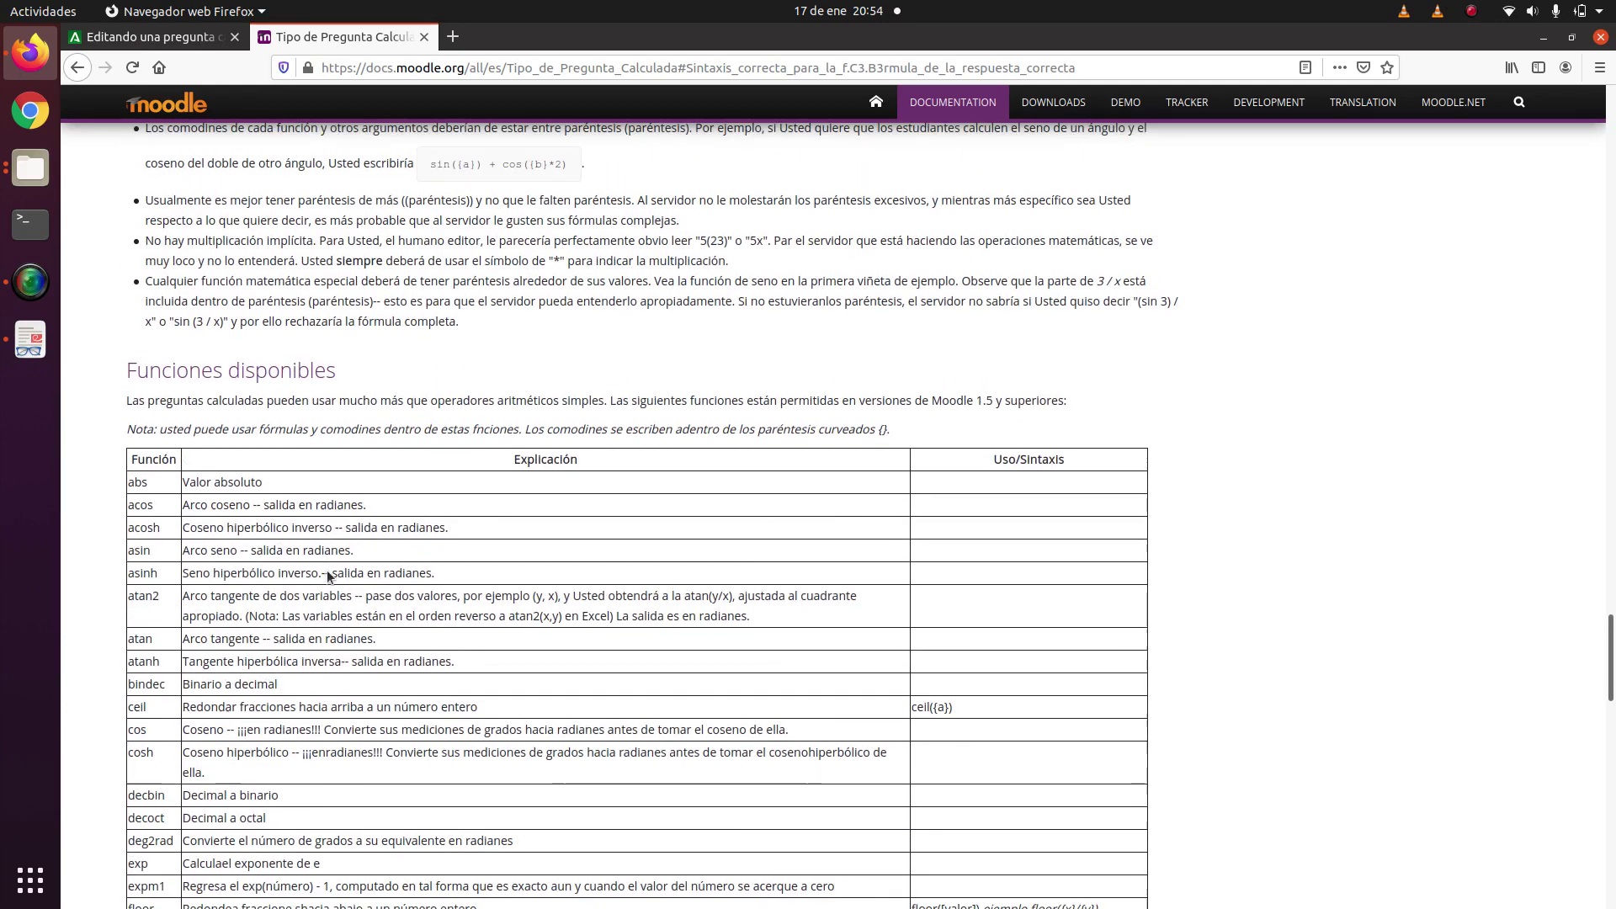
Return to the calculated question form and set the grade of answer 1 to 100%.
{"action": "left_click", "coordinate": [184, 37]}
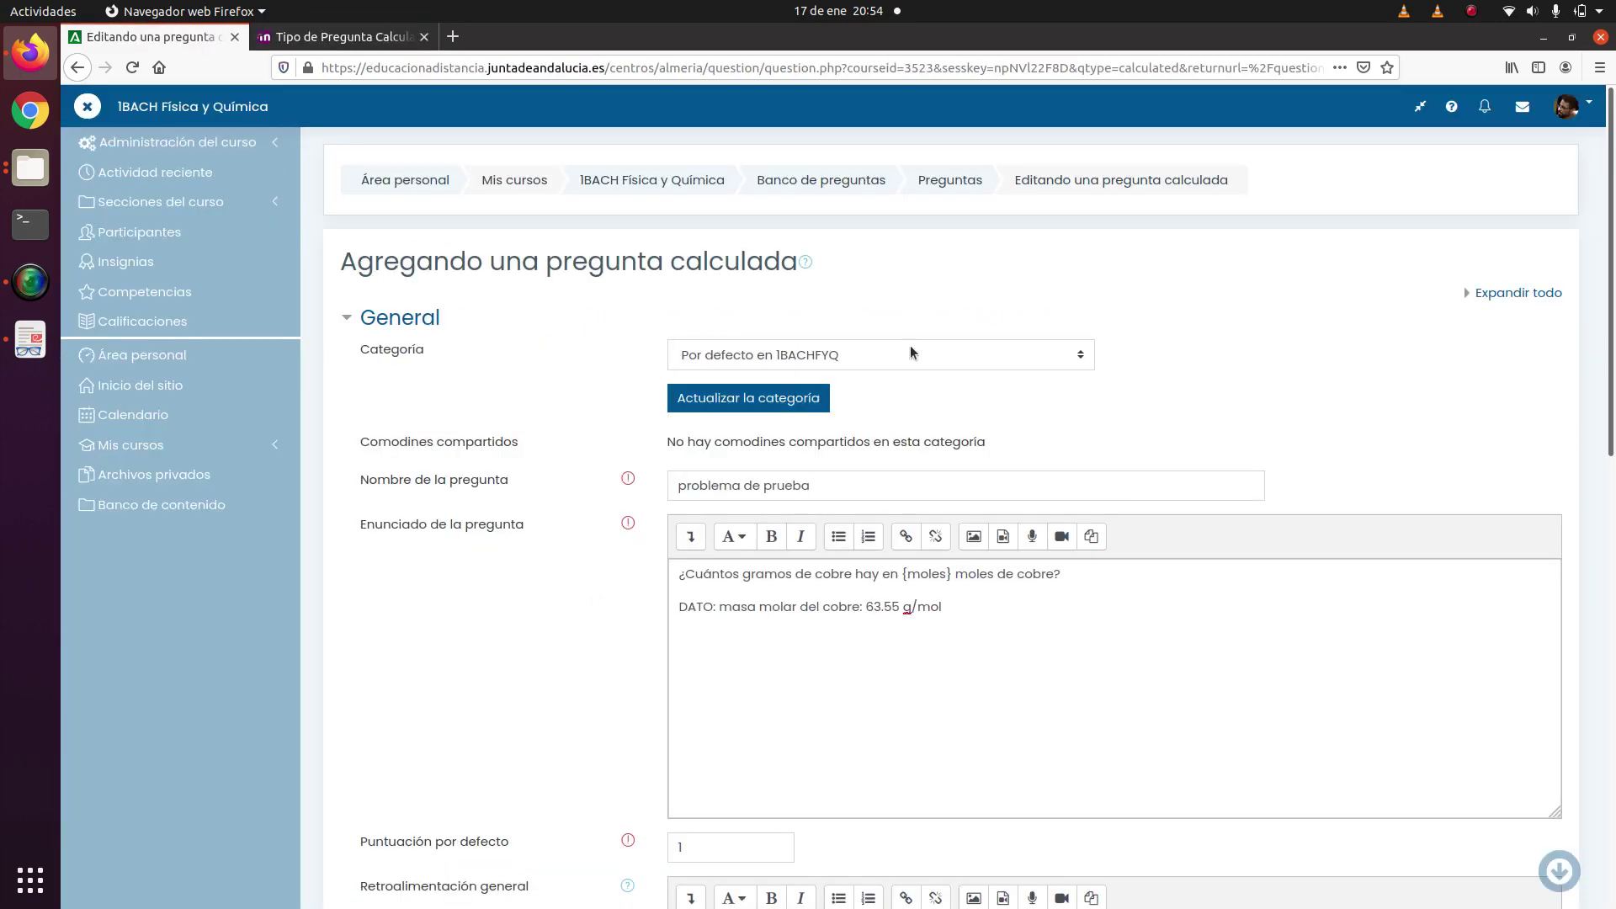
{"action": "scroll", "coordinate": [801, 552], "scroll_direction": "down", "scroll_amount": 9}
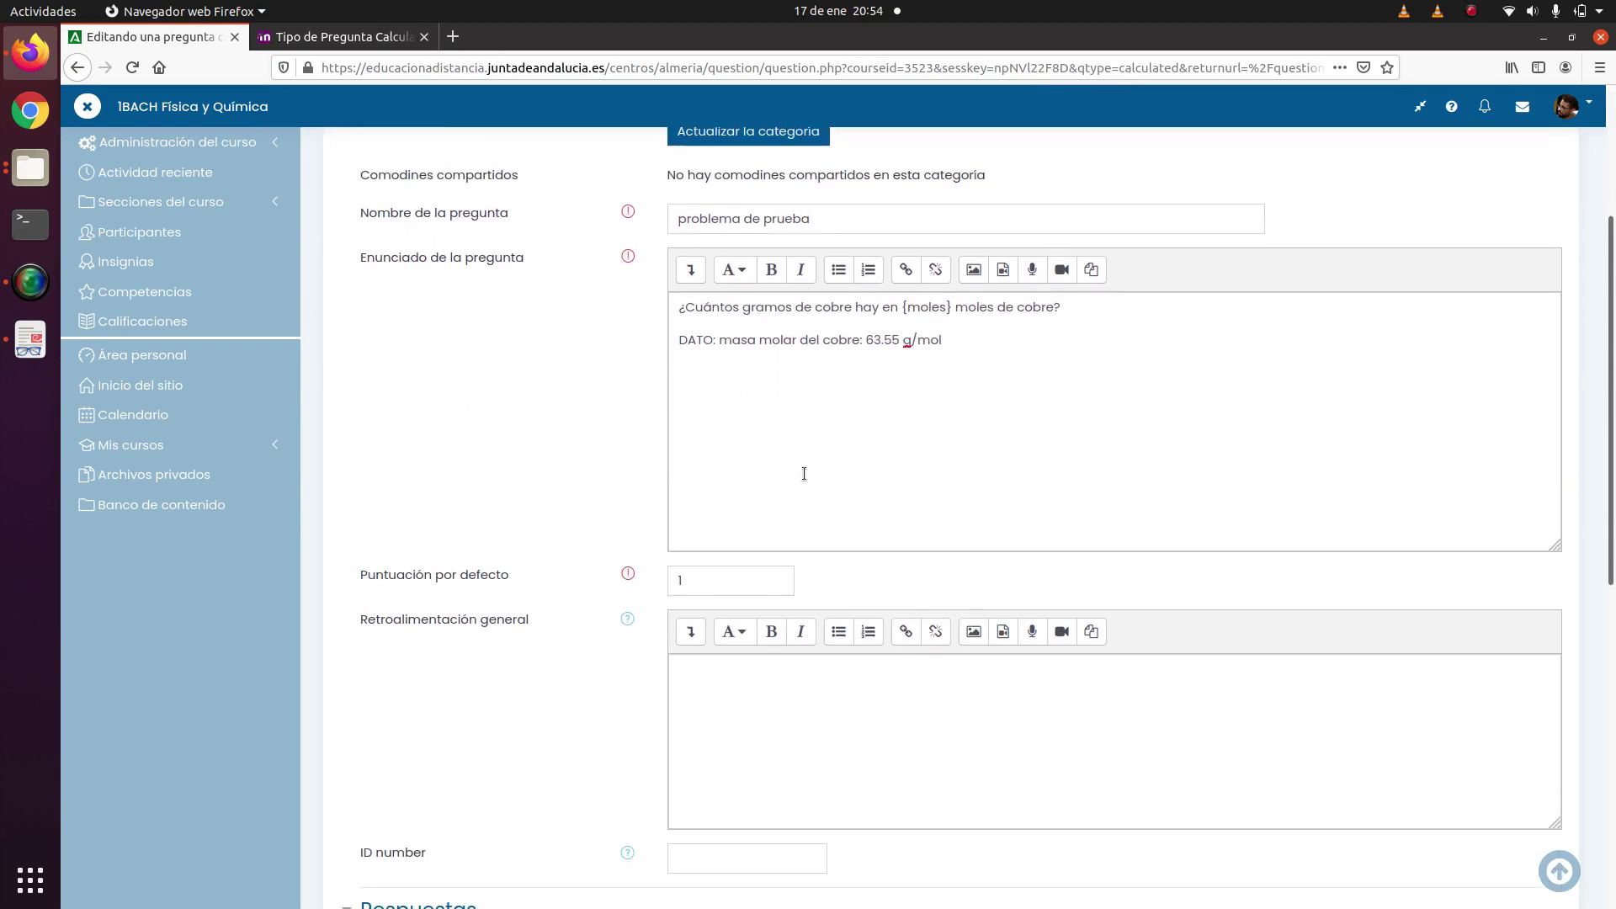
{"action": "scroll", "coordinate": [619, 457], "scroll_direction": "down", "scroll_amount": 2}
{"action": "scroll", "coordinate": [654, 427], "scroll_direction": "up", "scroll_amount": 2}
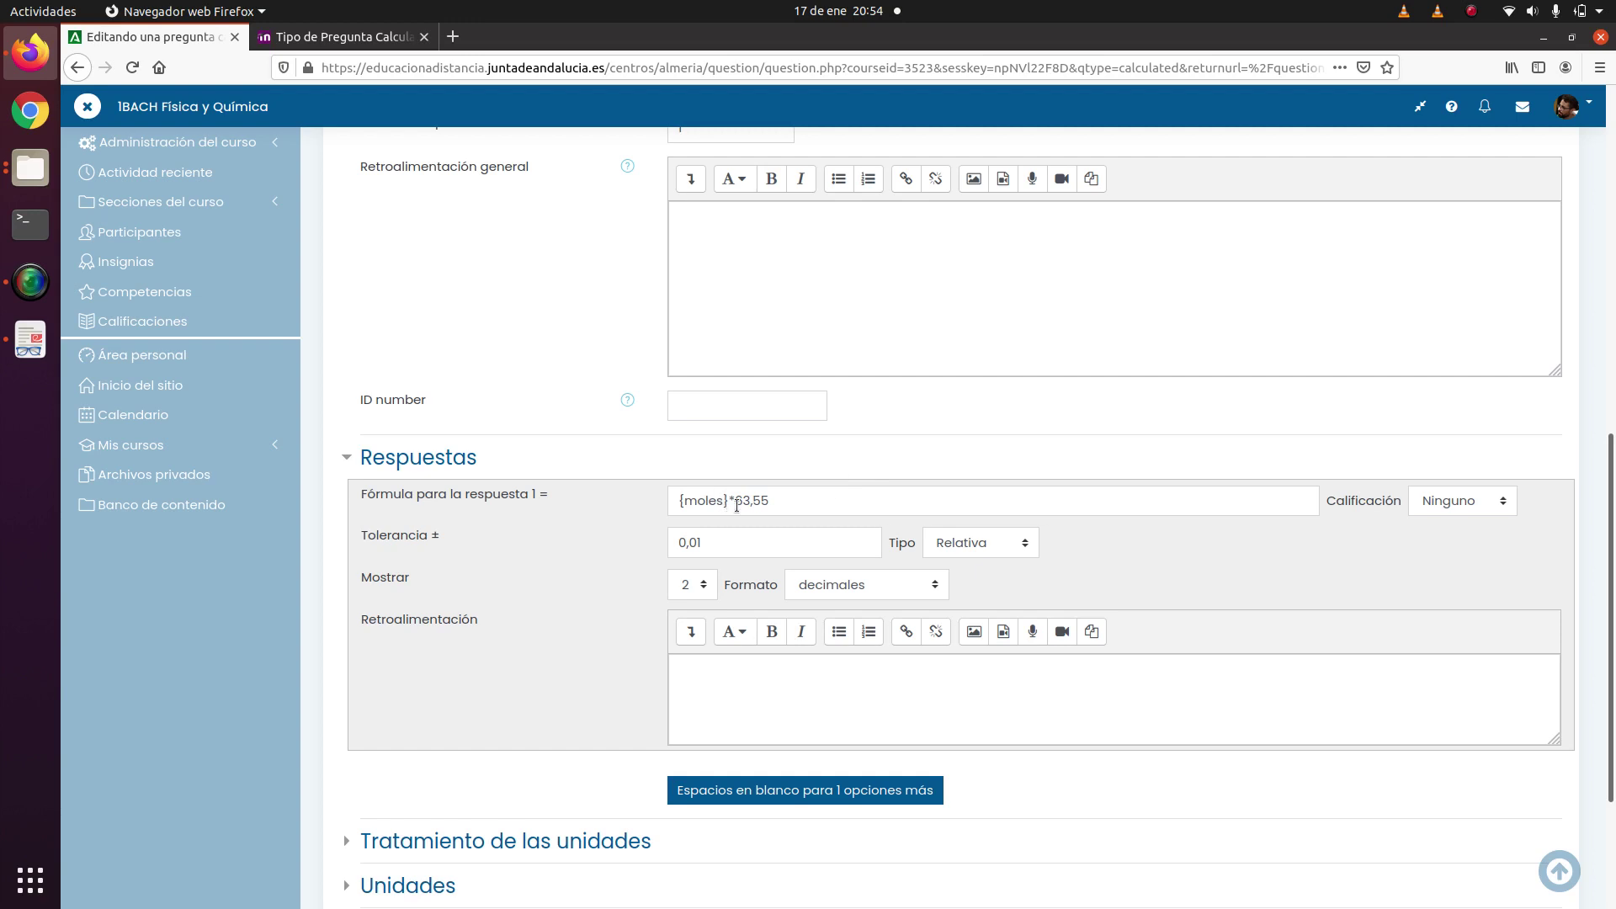
{"action": "left_click", "coordinate": [1502, 505]}
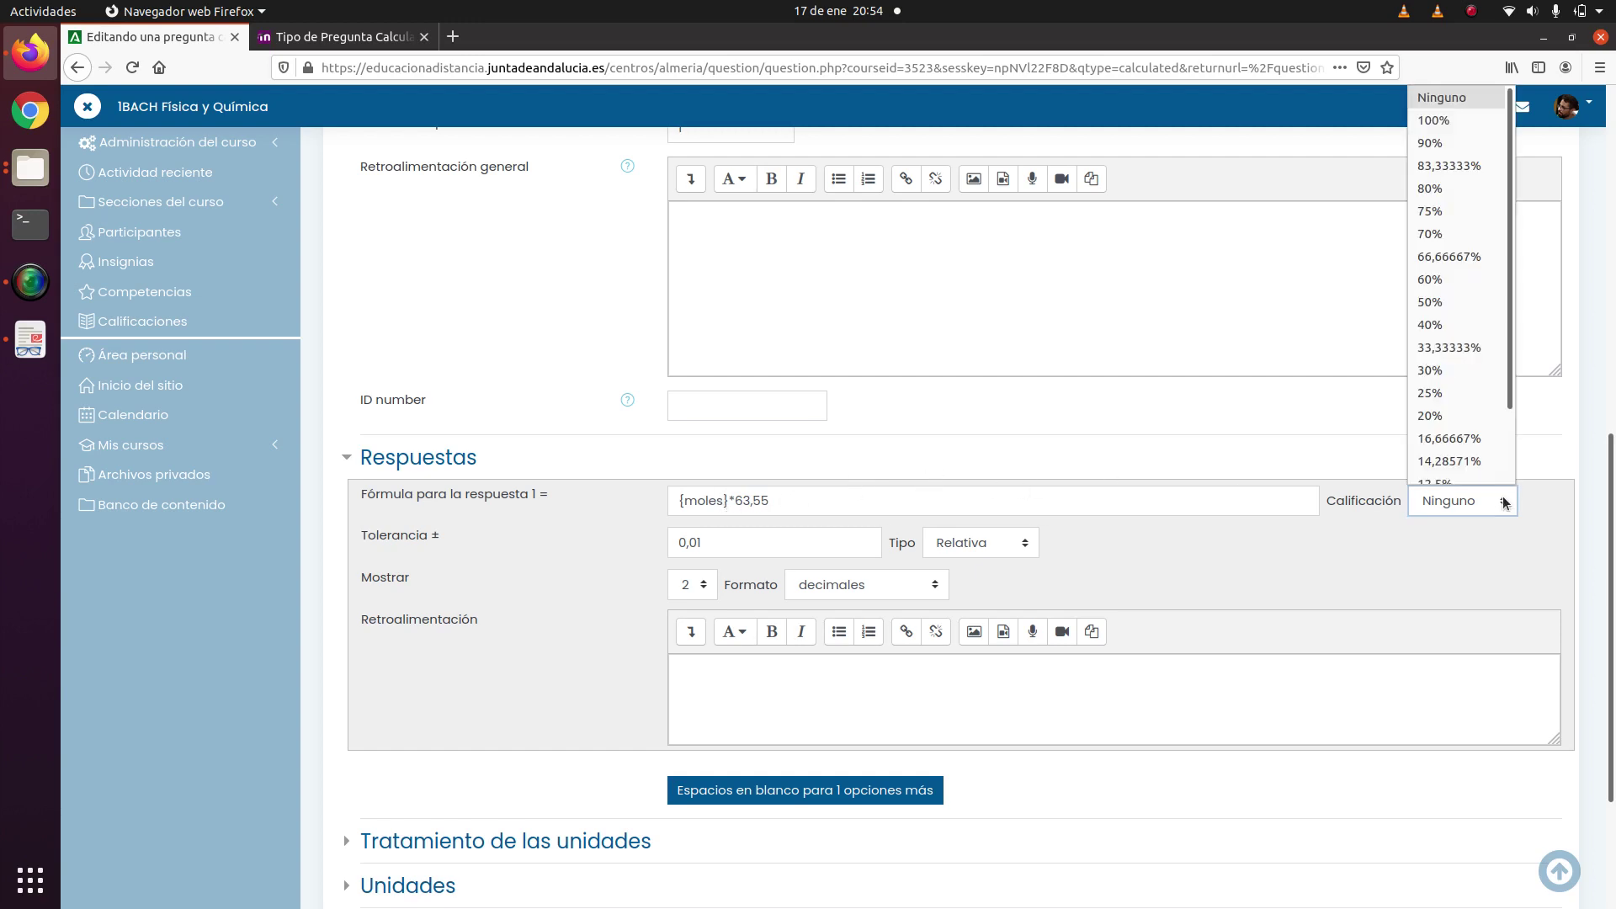
{"action": "left_click", "coordinate": [1443, 114]}
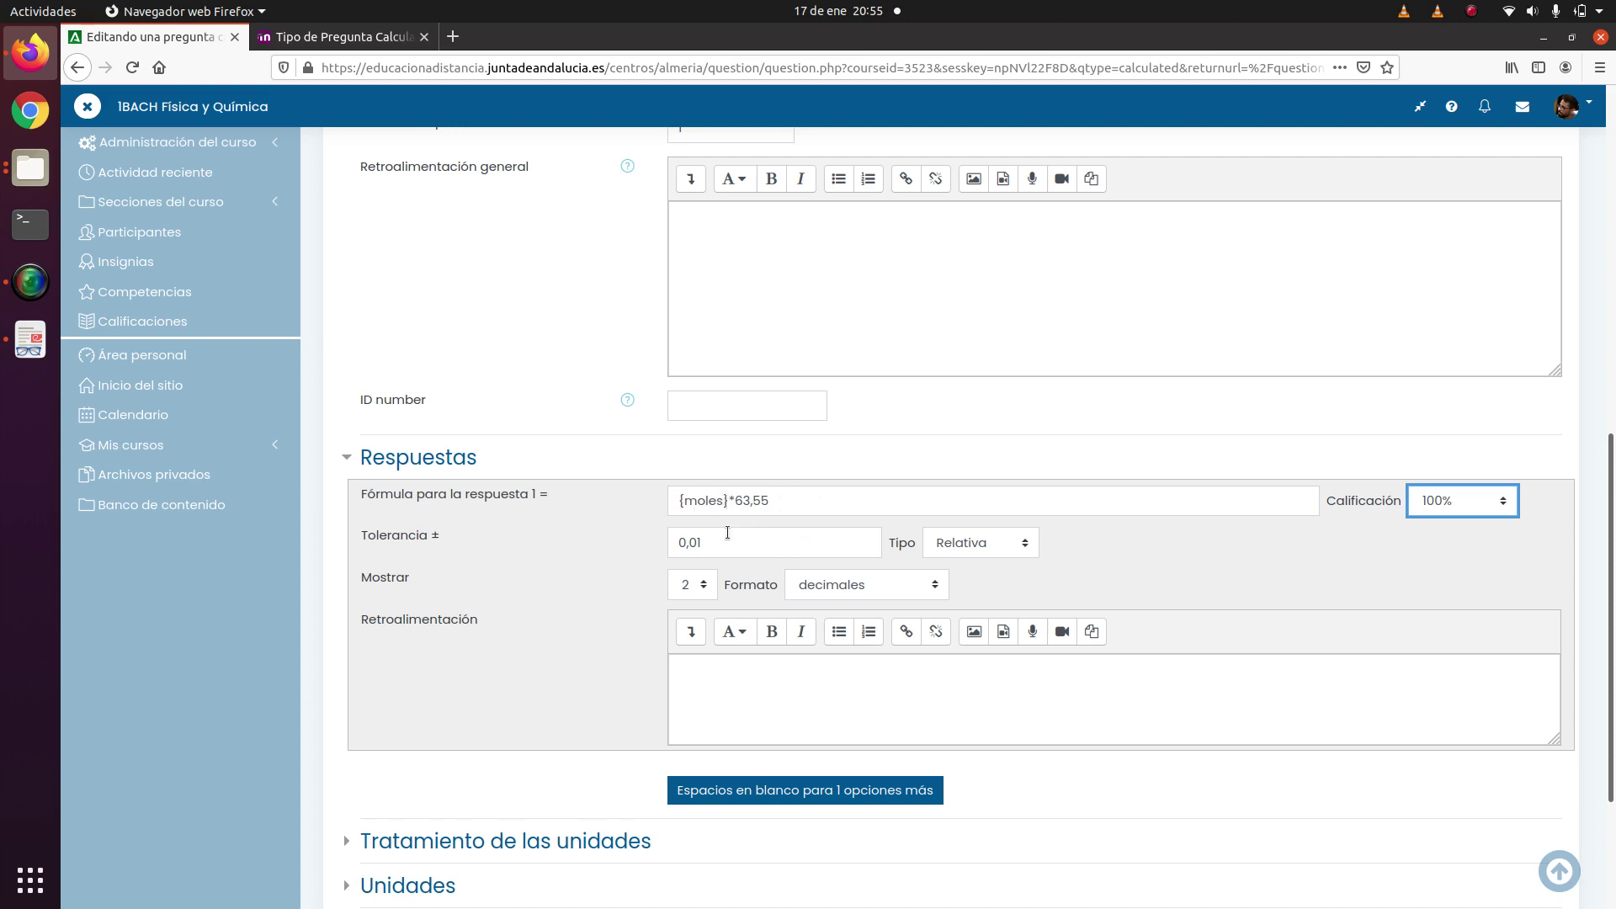
Compare the answer's tolerance setting with the copper calculation in the PDF and return to the question form.
{"action": "left_click", "coordinate": [30, 341]}
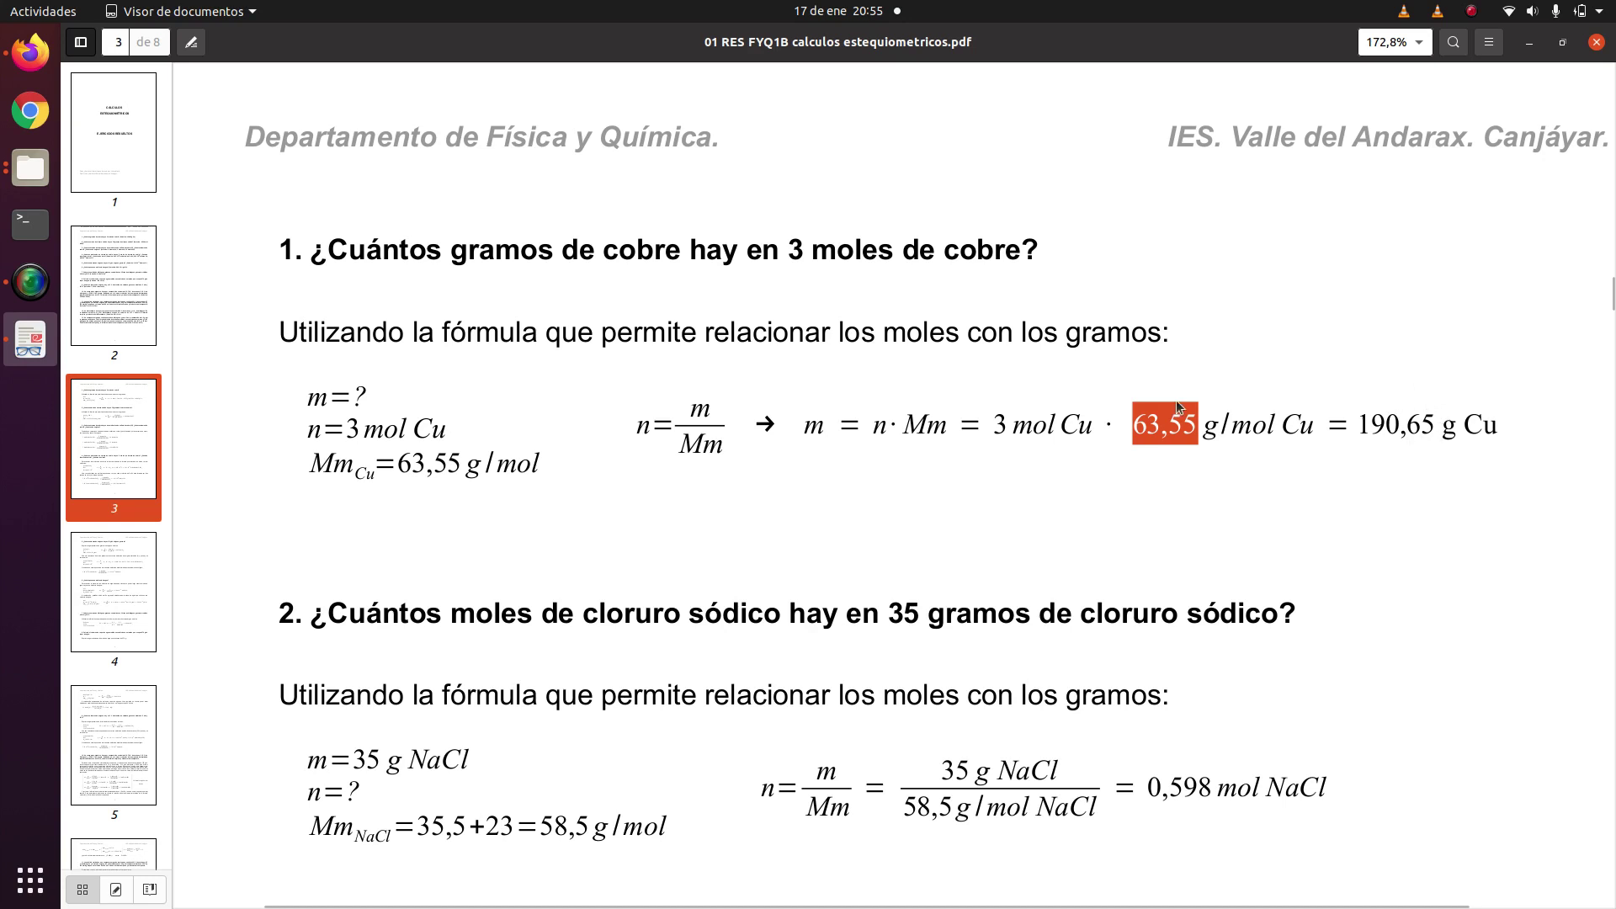
{"action": "left_click", "coordinate": [1004, 423]}
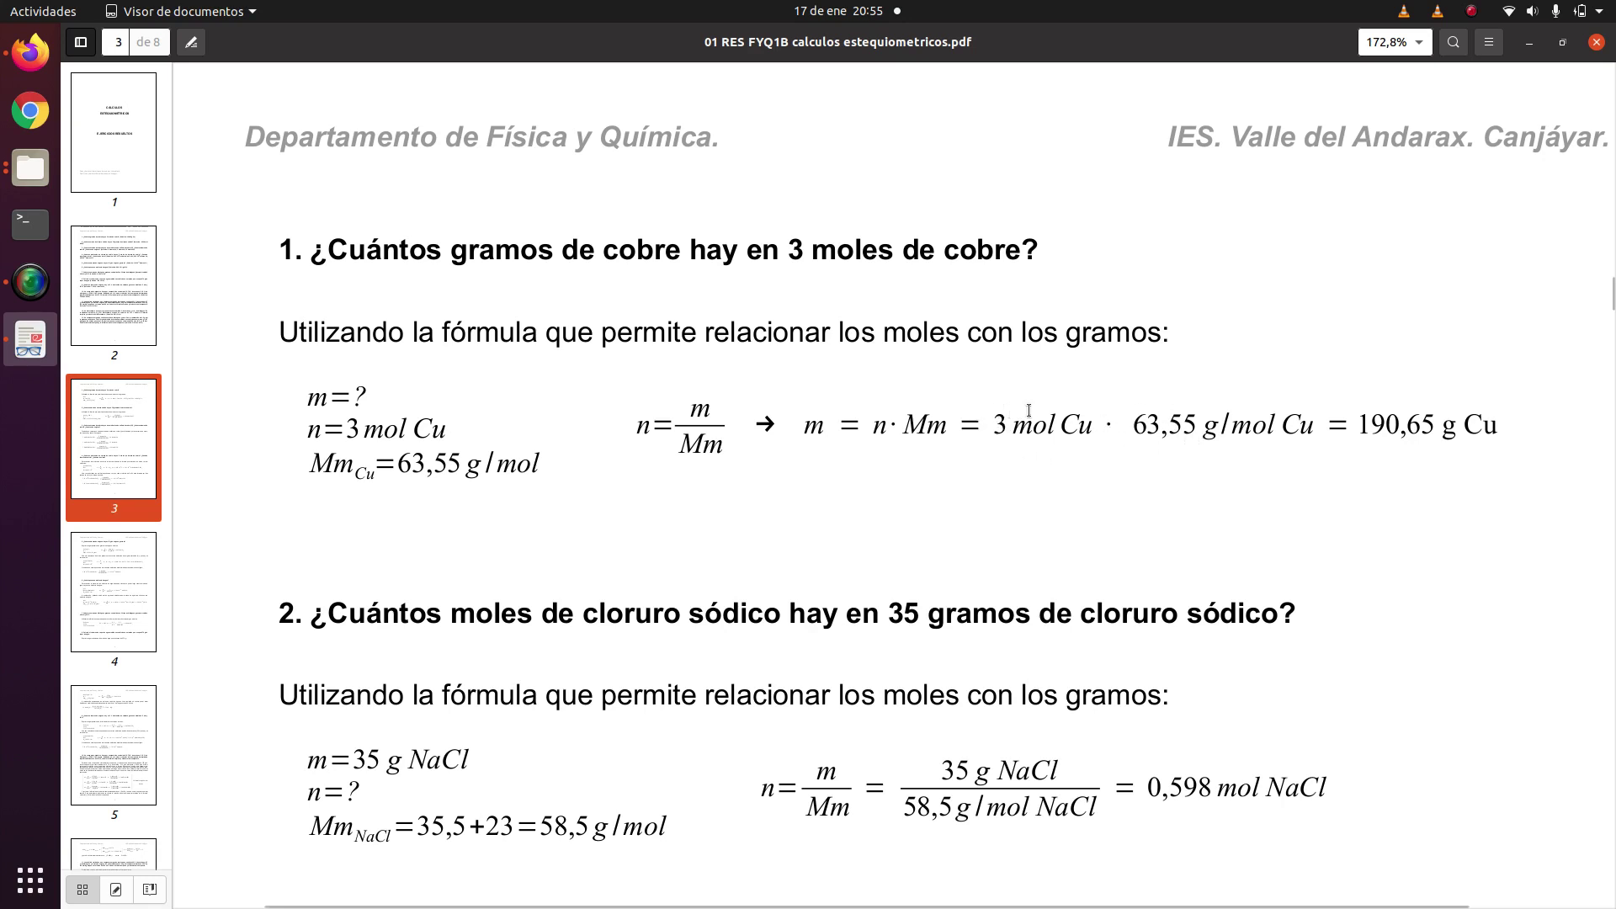
{"action": "left_click", "coordinate": [30, 52]}
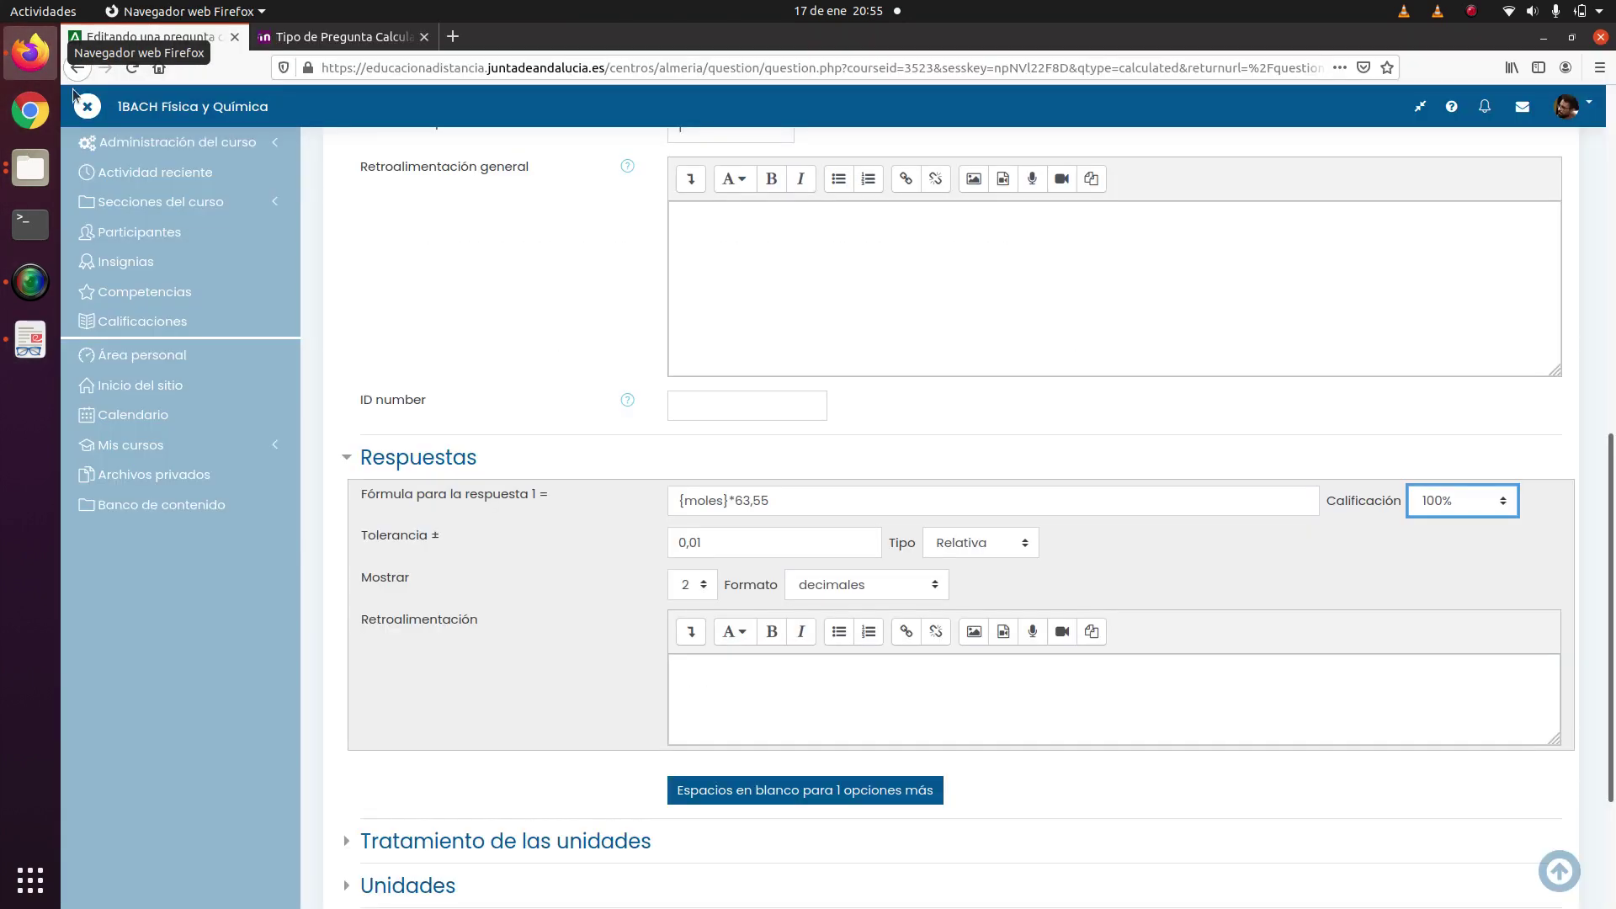
{"action": "left_click", "coordinate": [722, 542]}
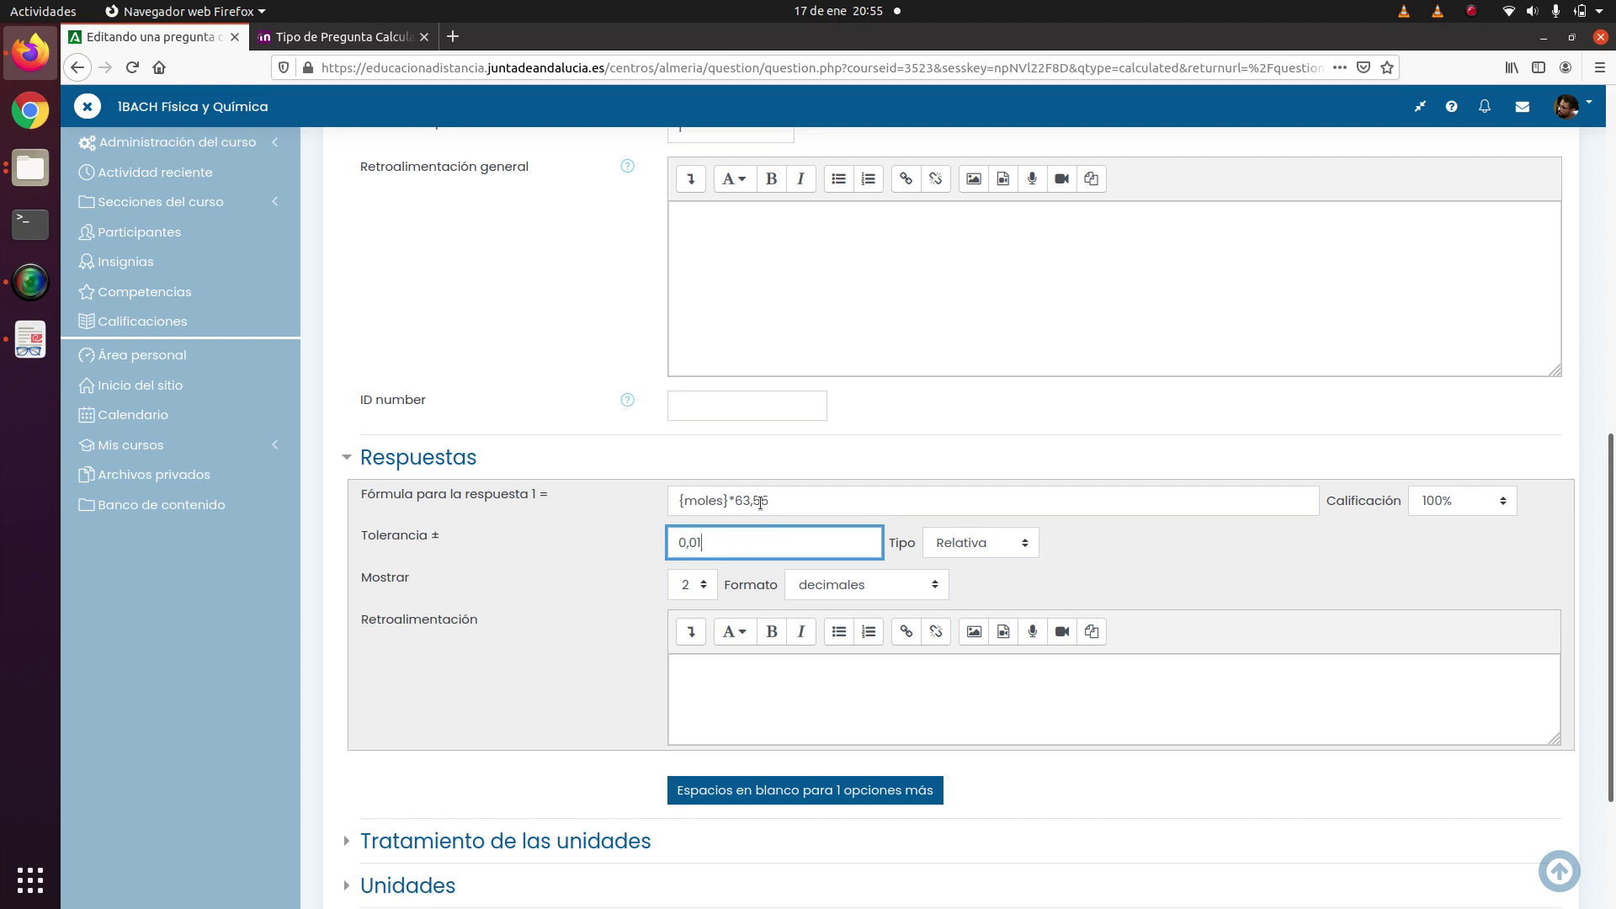
{"action": "left_click", "coordinate": [30, 339]}
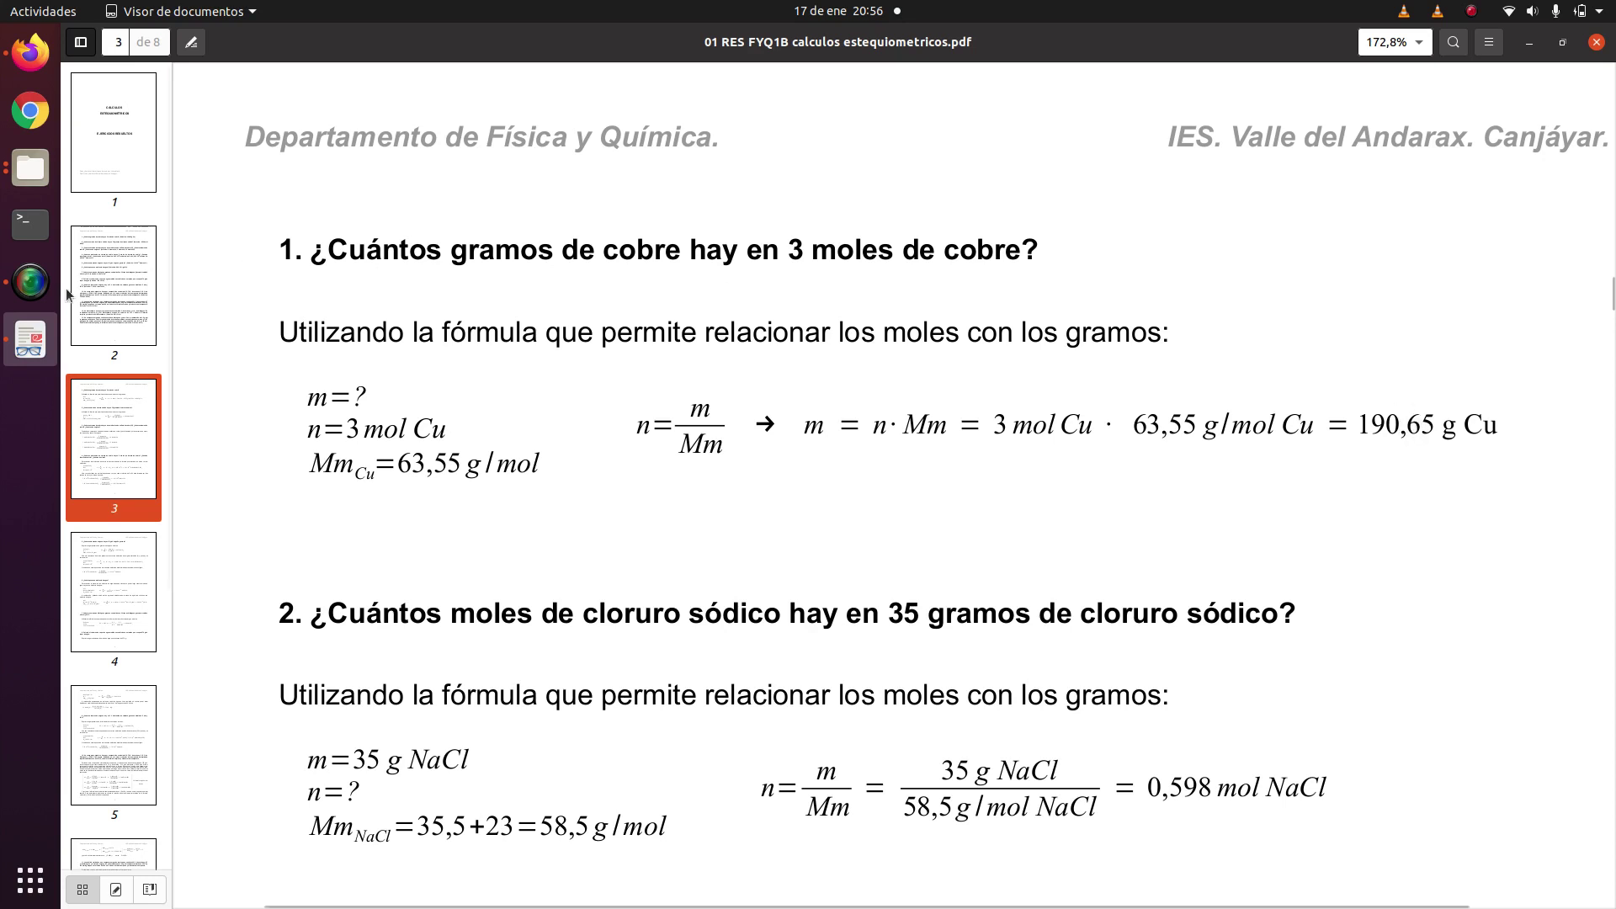
{"action": "left_click", "coordinate": [36, 62]}
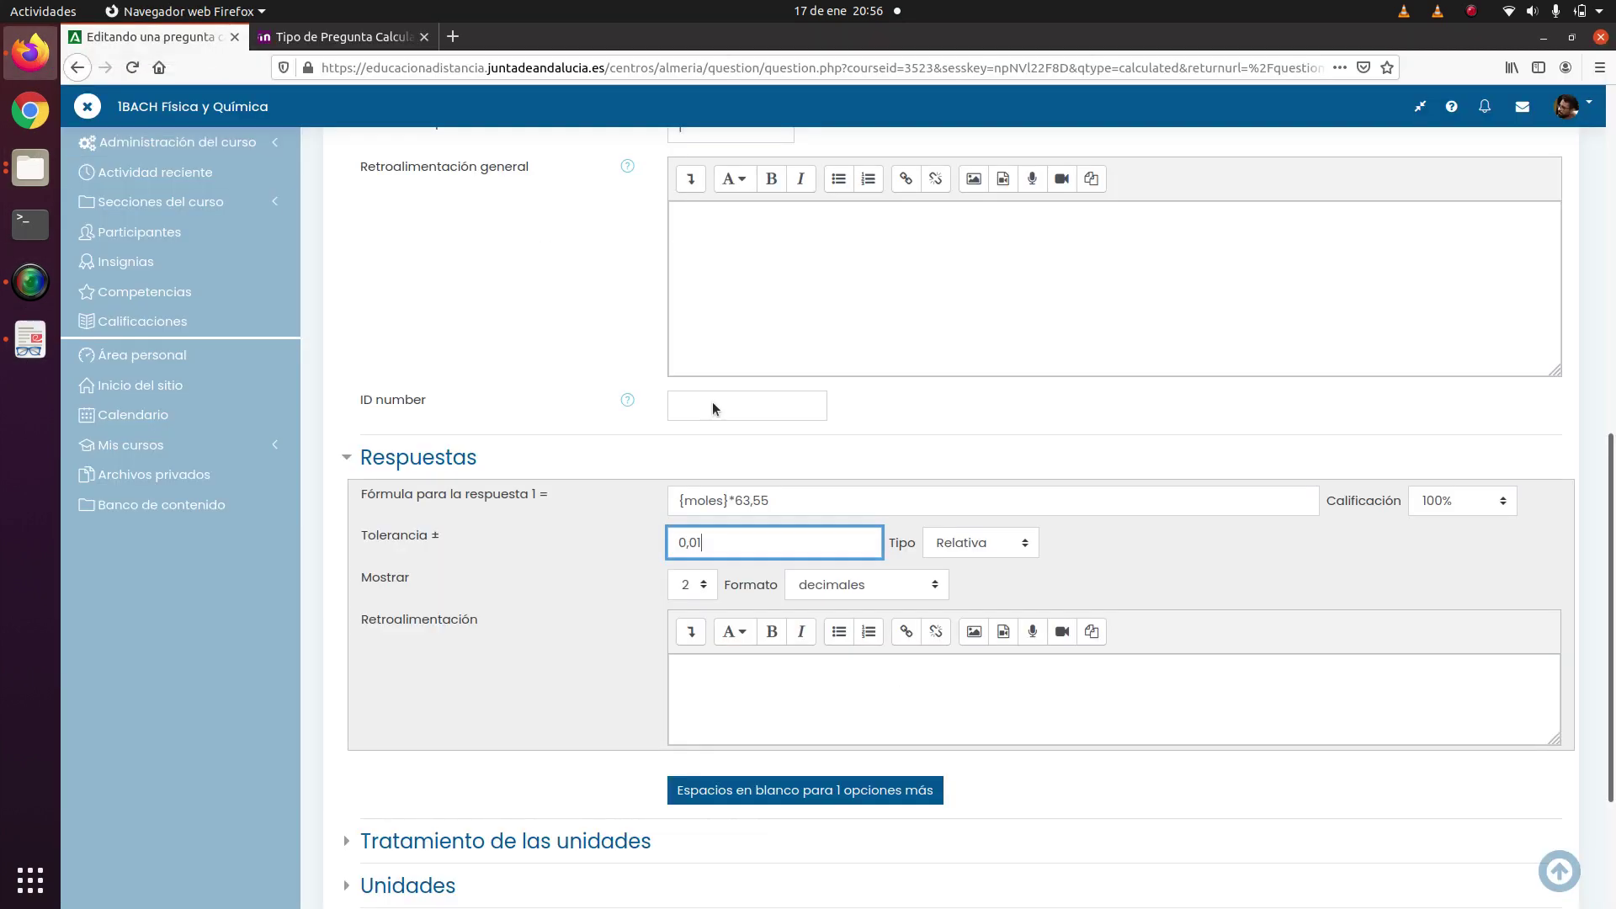
Set the tolerance of answer 1 to 0,1 and its type to Nominal.
{"action": "double_click", "coordinate": [695, 543]}
{"action": "left_click_drag", "start_coordinate": [745, 545], "coordinate": [690, 544]}
{"action": "type", "text": "1"}
{"action": "left_click", "coordinate": [990, 549]}
{"action": "left_click", "coordinate": [951, 593]}
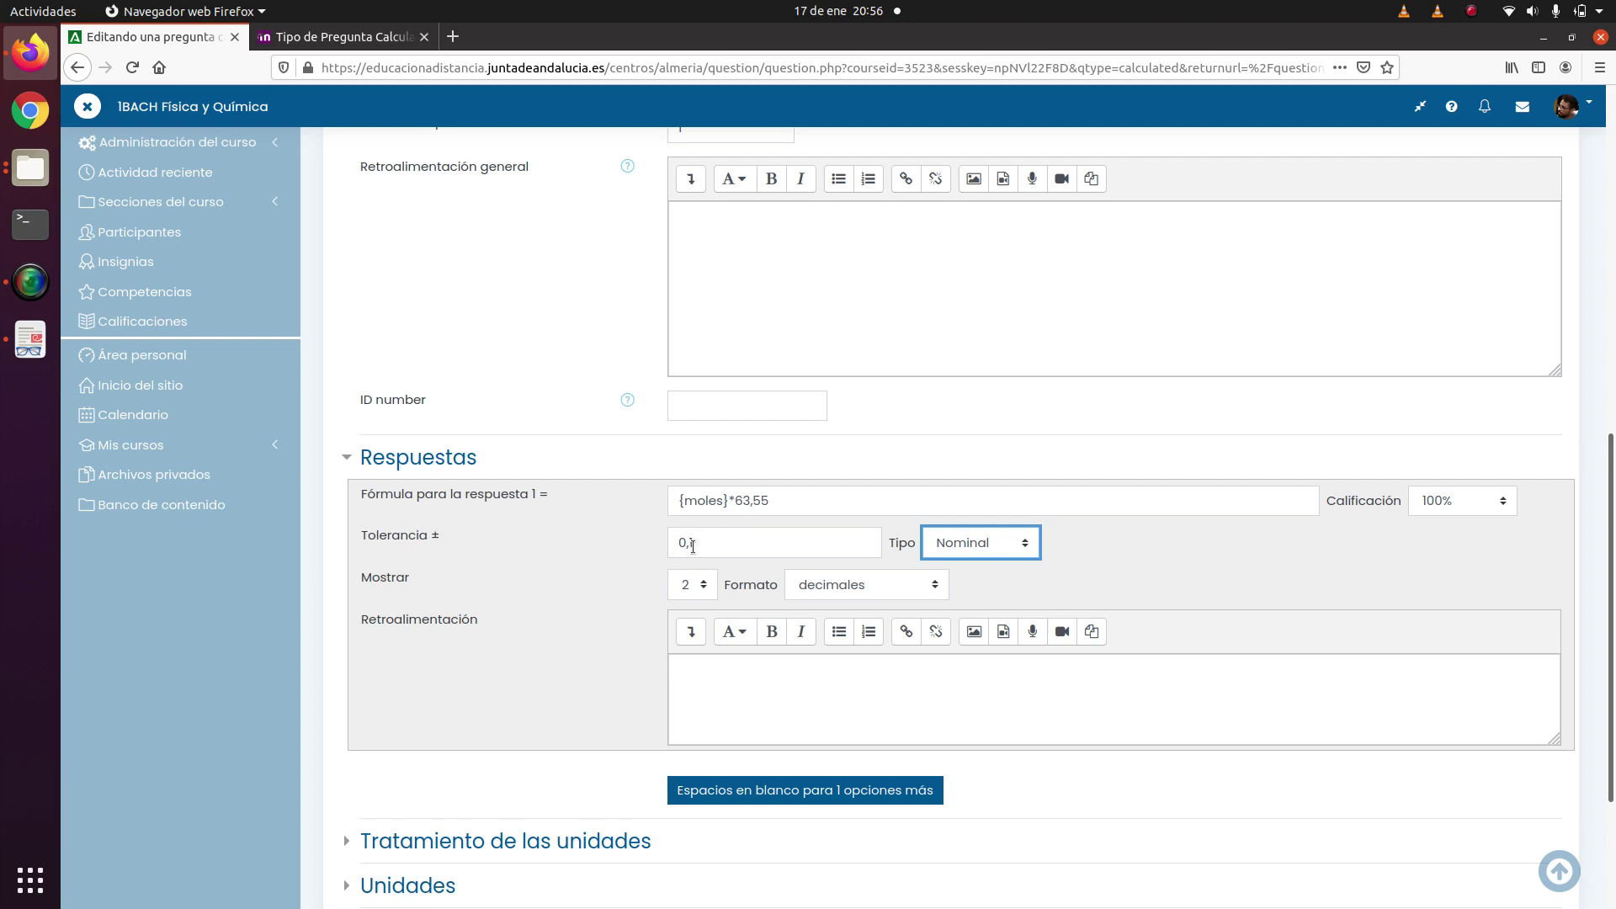
Try a tolerance of 0,01 with the Relativa type for answer 1.
{"action": "left_click", "coordinate": [1027, 542]}
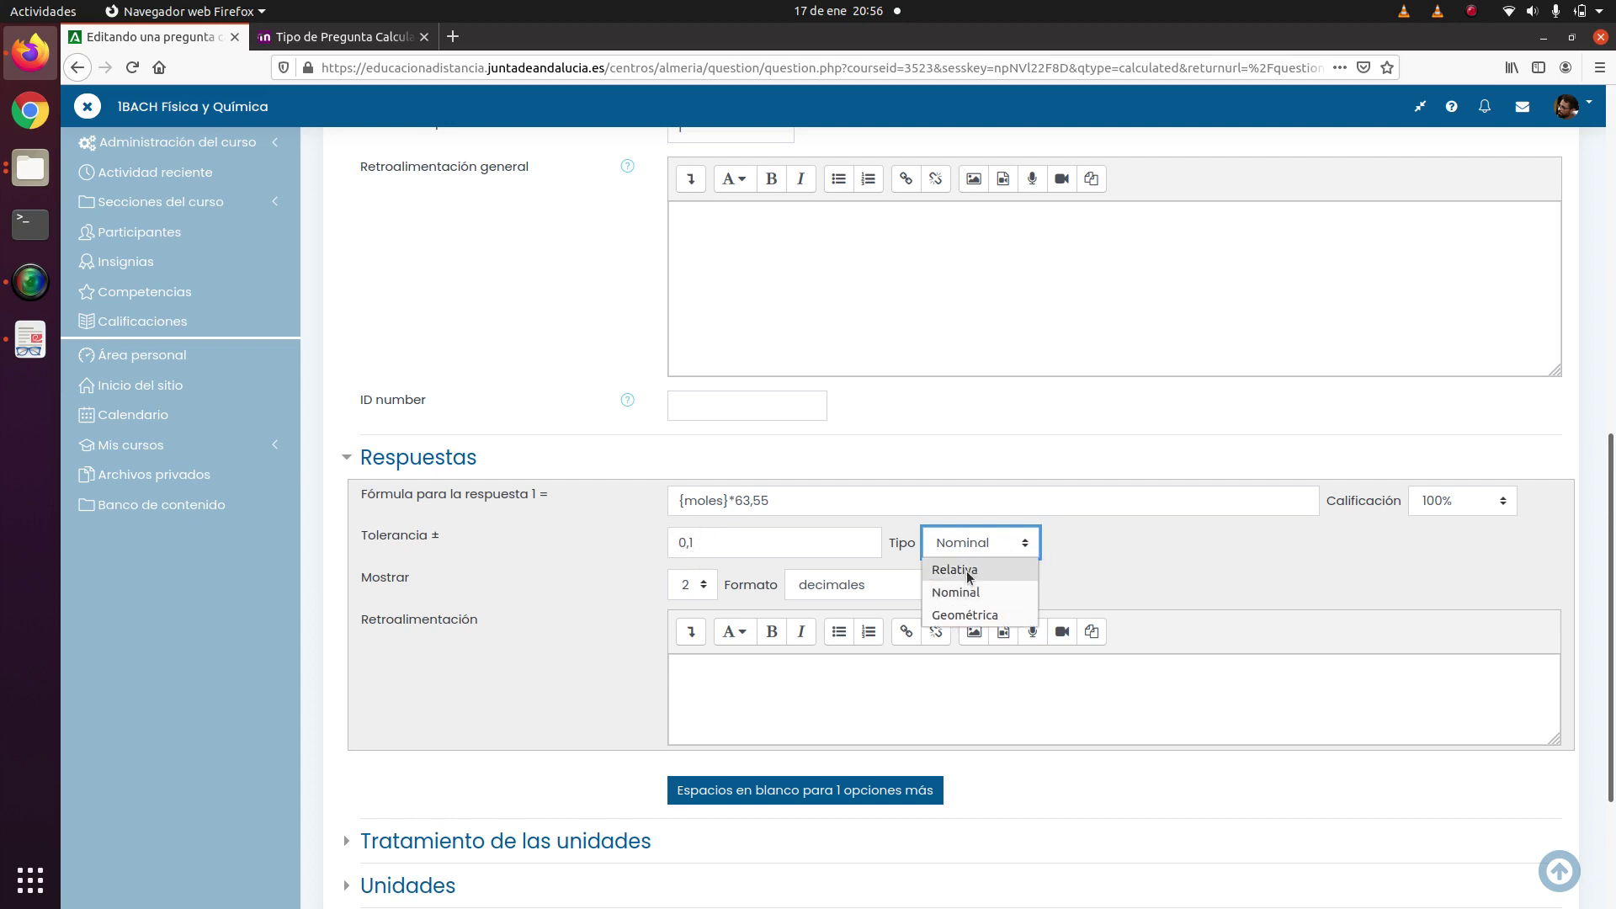
{"action": "left_click", "coordinate": [968, 575]}
{"action": "left_click", "coordinate": [692, 542]}
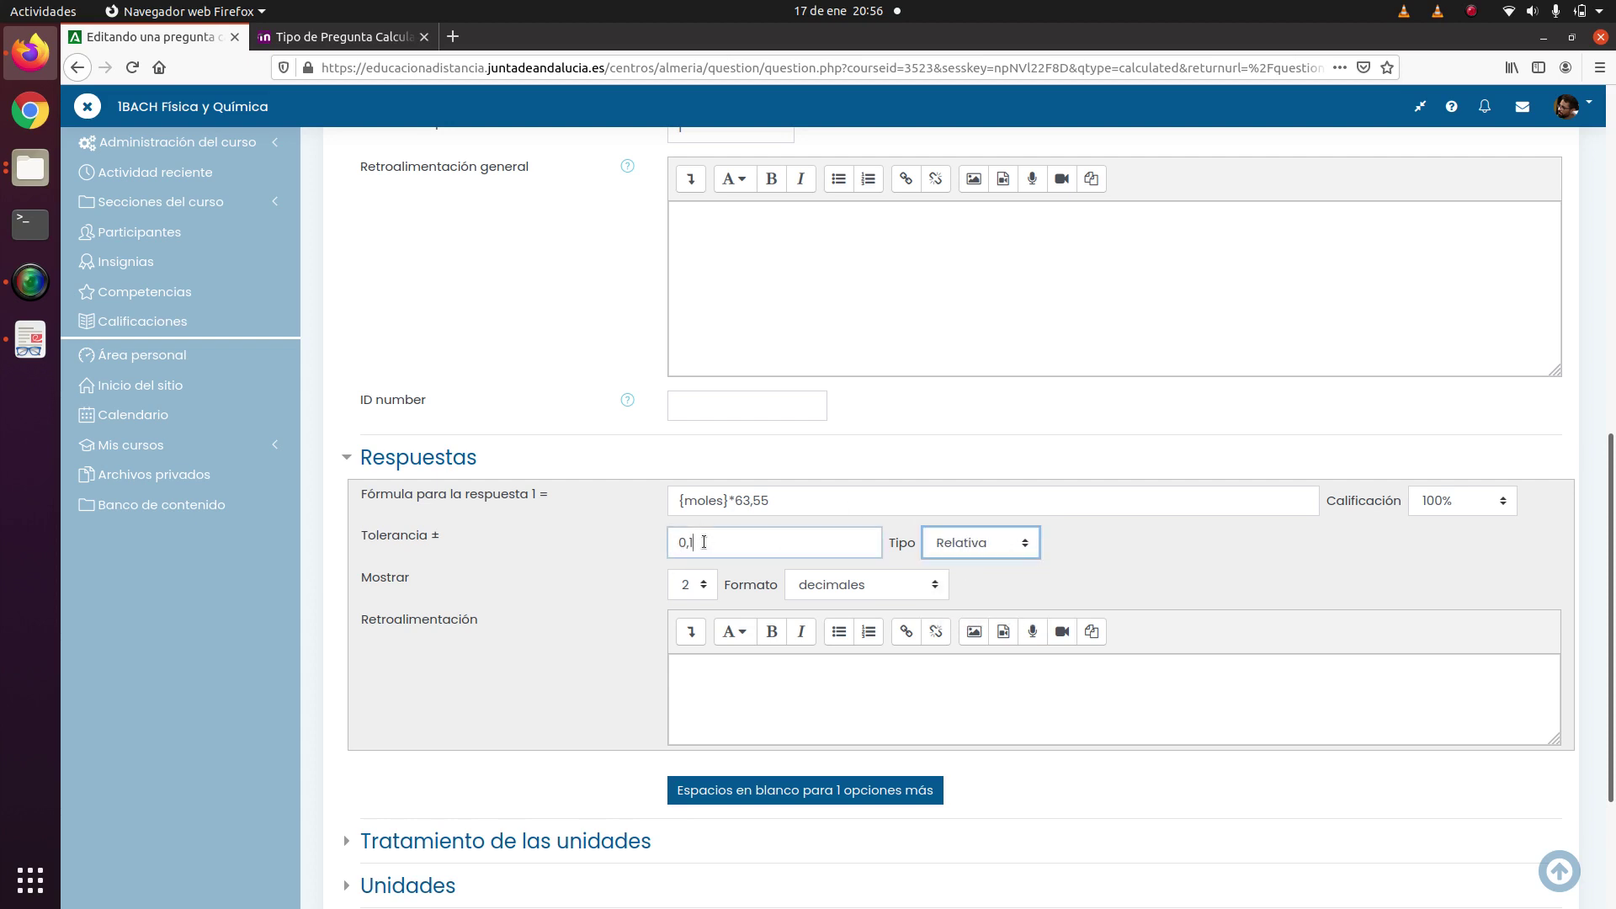
{"action": "type", "text": ",1"}
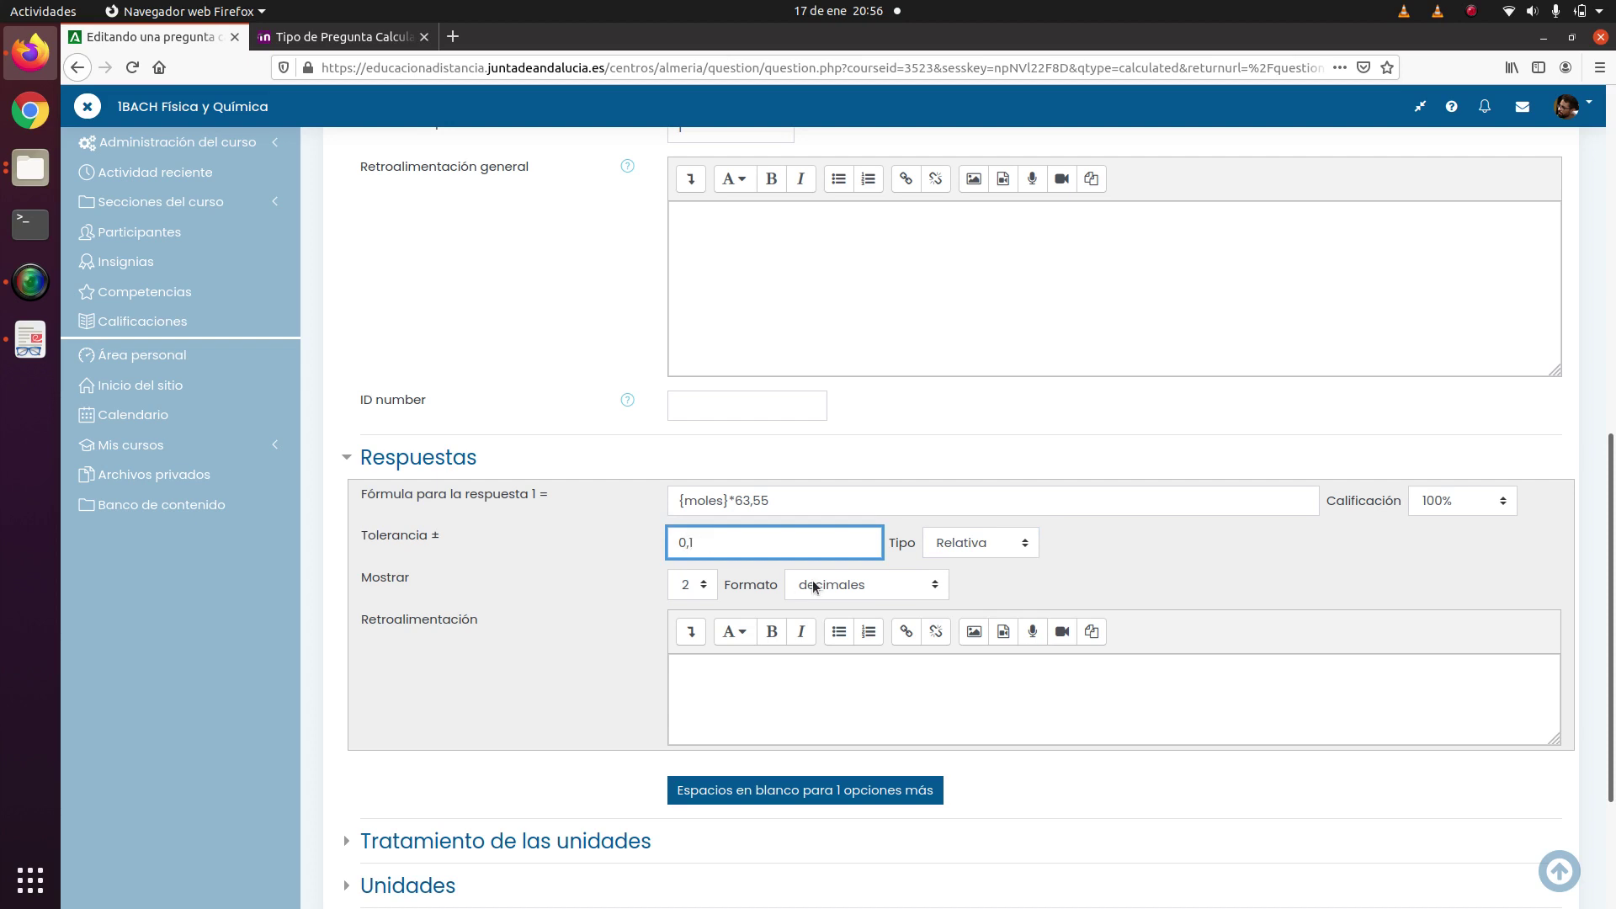
{"action": "type", "text": "01"}
{"action": "left_click", "coordinate": [636, 552]}
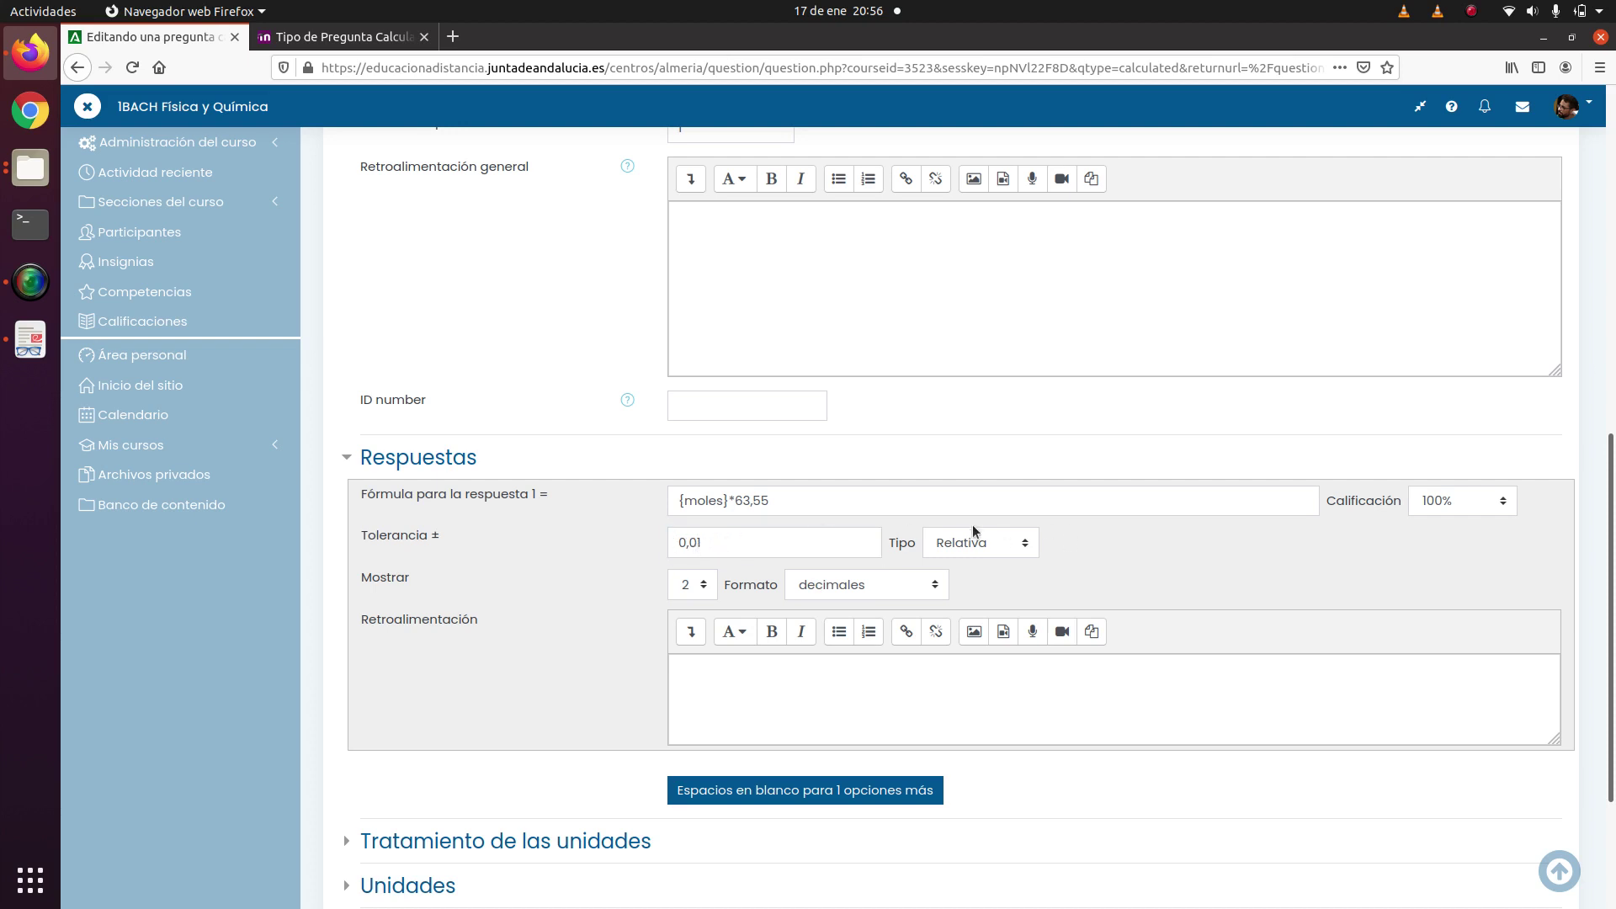
Set the tolerance of answer 1 back to 0,1 and check the available tolerance types.
{"action": "left_click", "coordinate": [700, 542]}
{"action": "key", "text": "BackSpace"}
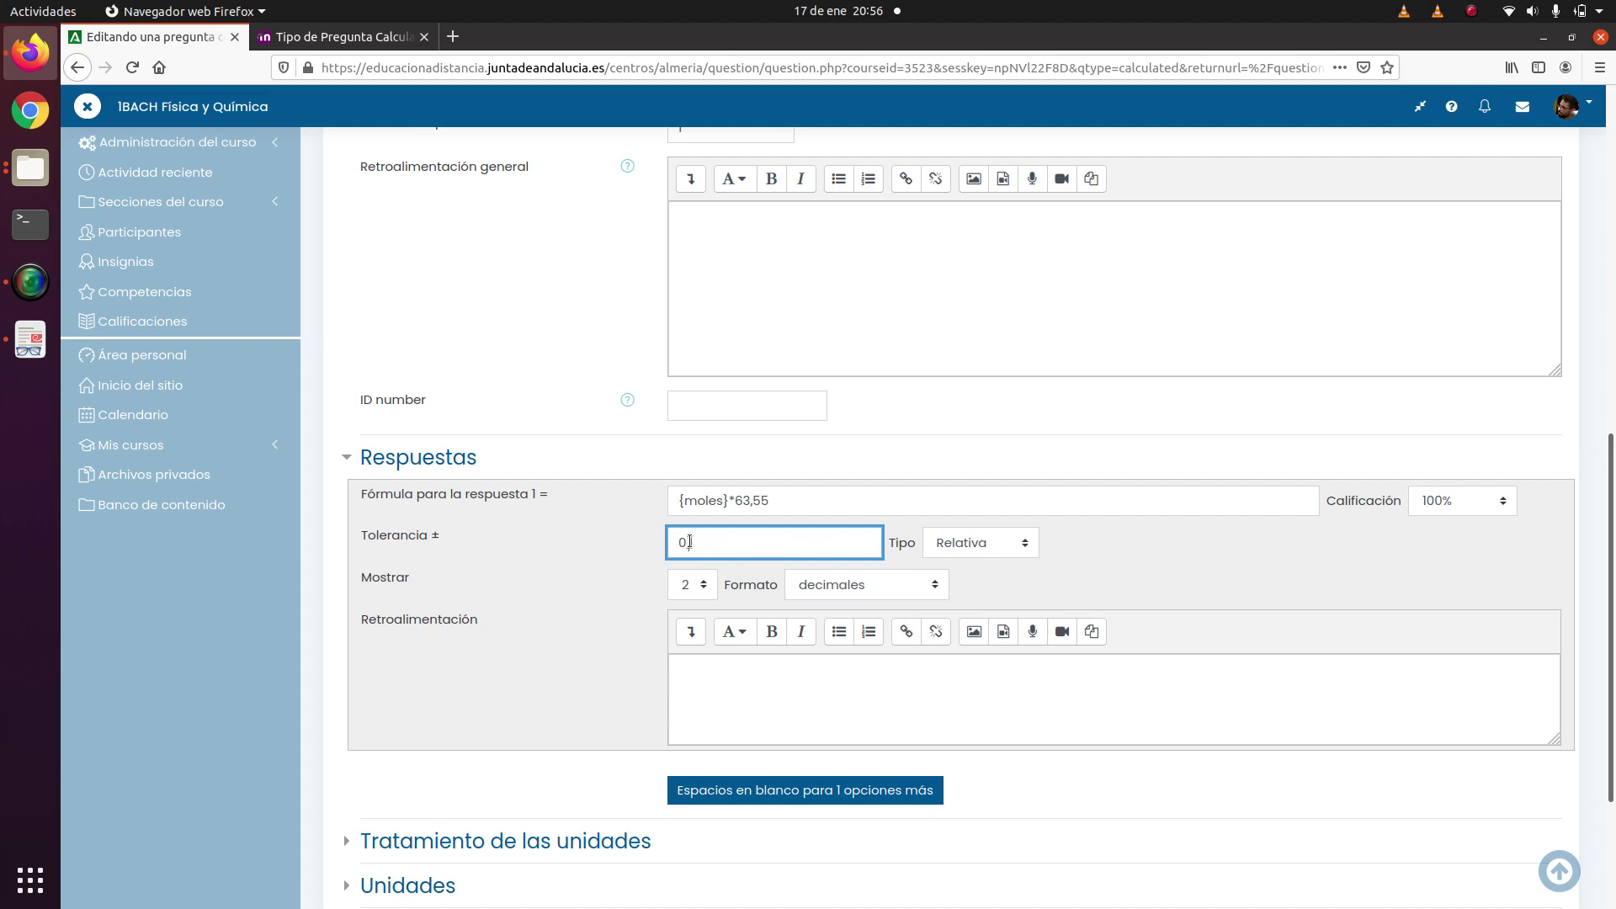
{"action": "left_click", "coordinate": [1026, 545]}
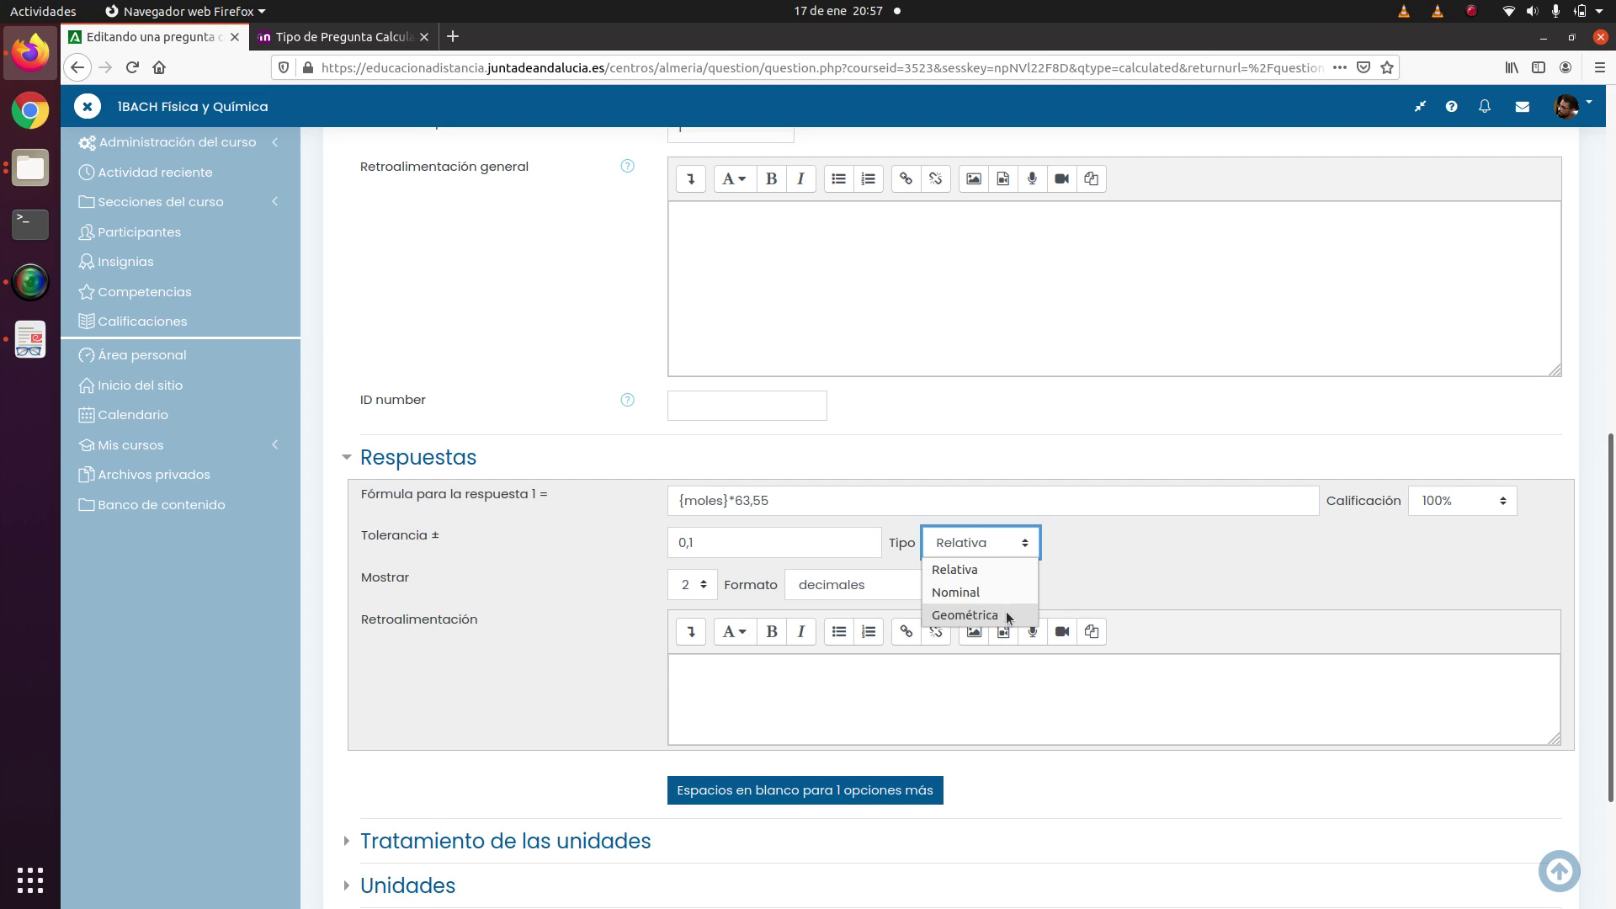
{"action": "left_click", "coordinate": [1087, 570]}
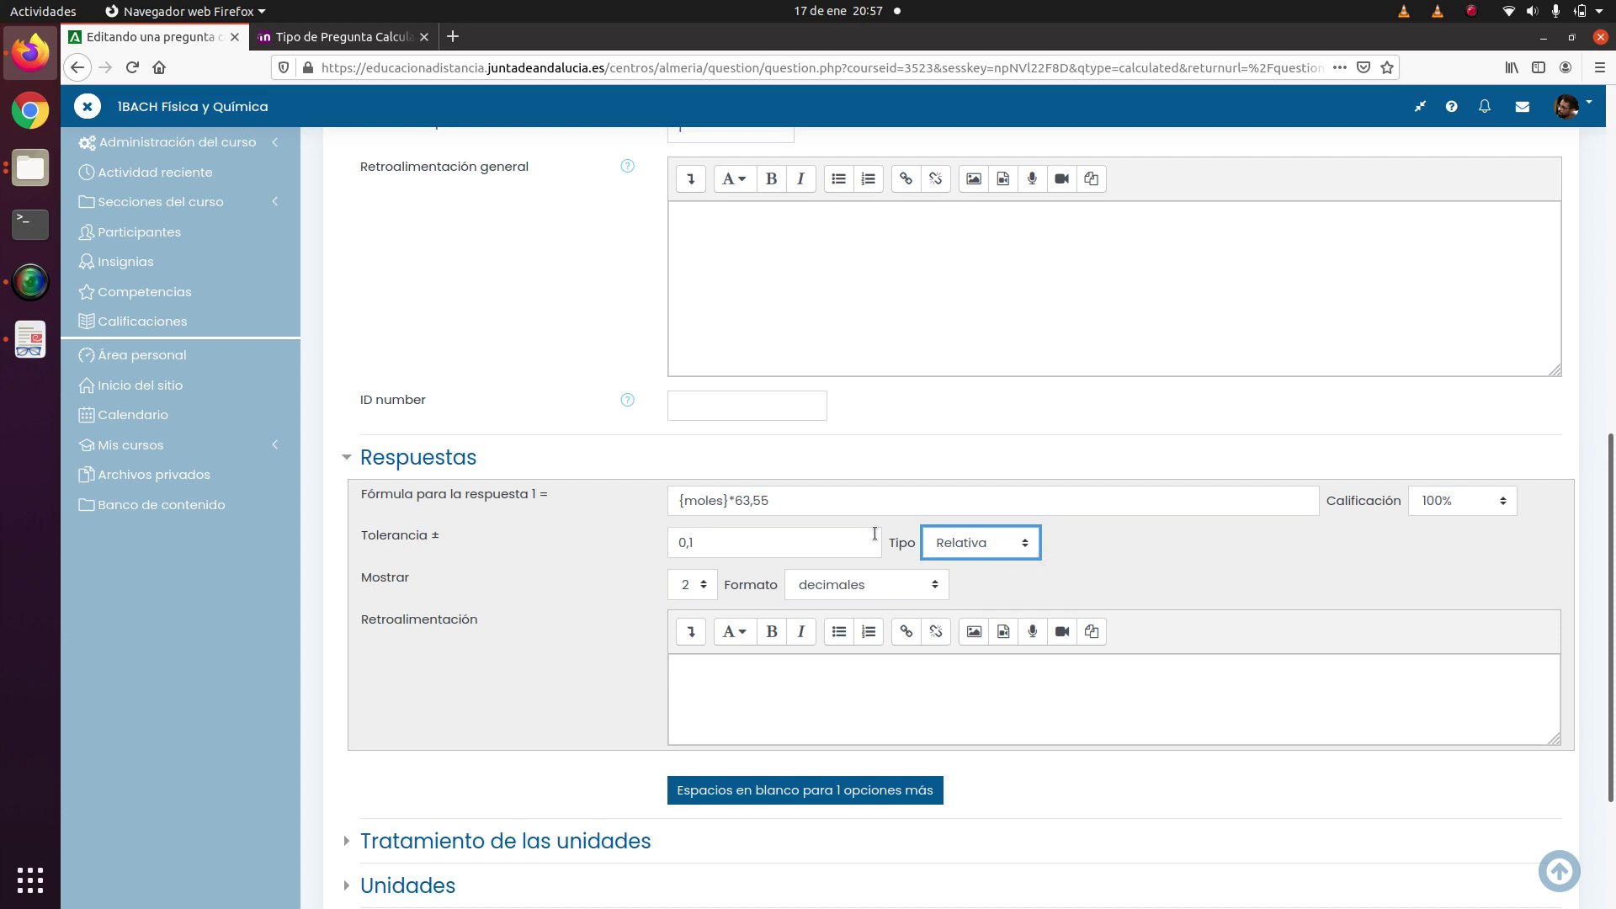
Read the explanation of the relative, nominal and geometric tolerance types in the Moodle documentation.
{"action": "scroll", "coordinate": [629, 497], "scroll_direction": "up", "scroll_amount": 8}
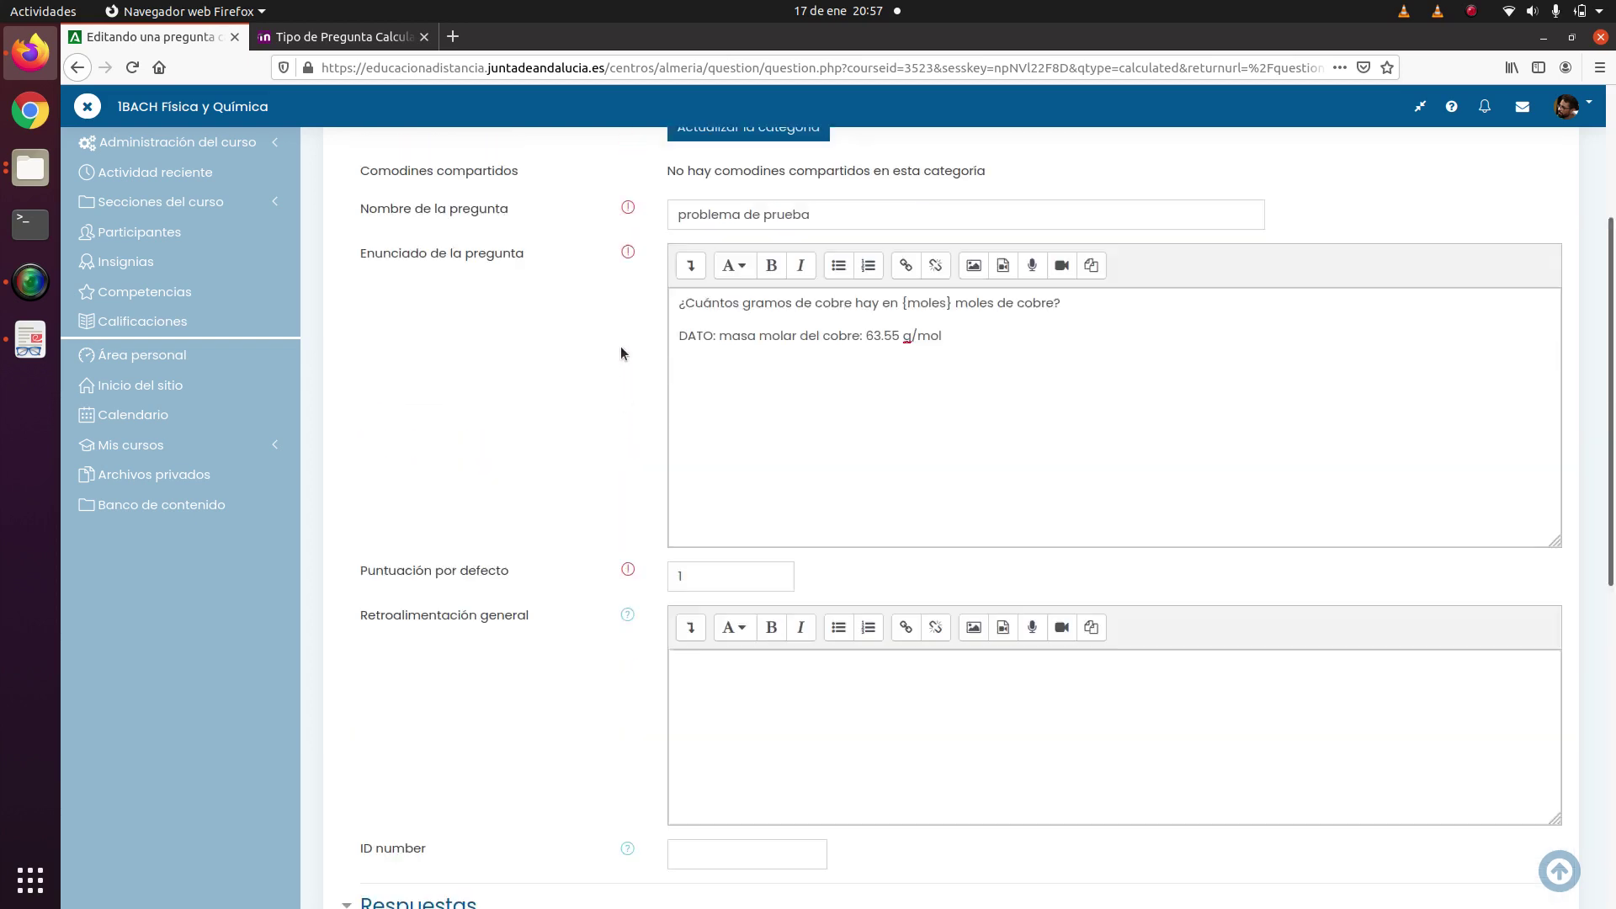
{"action": "left_click", "coordinate": [345, 36]}
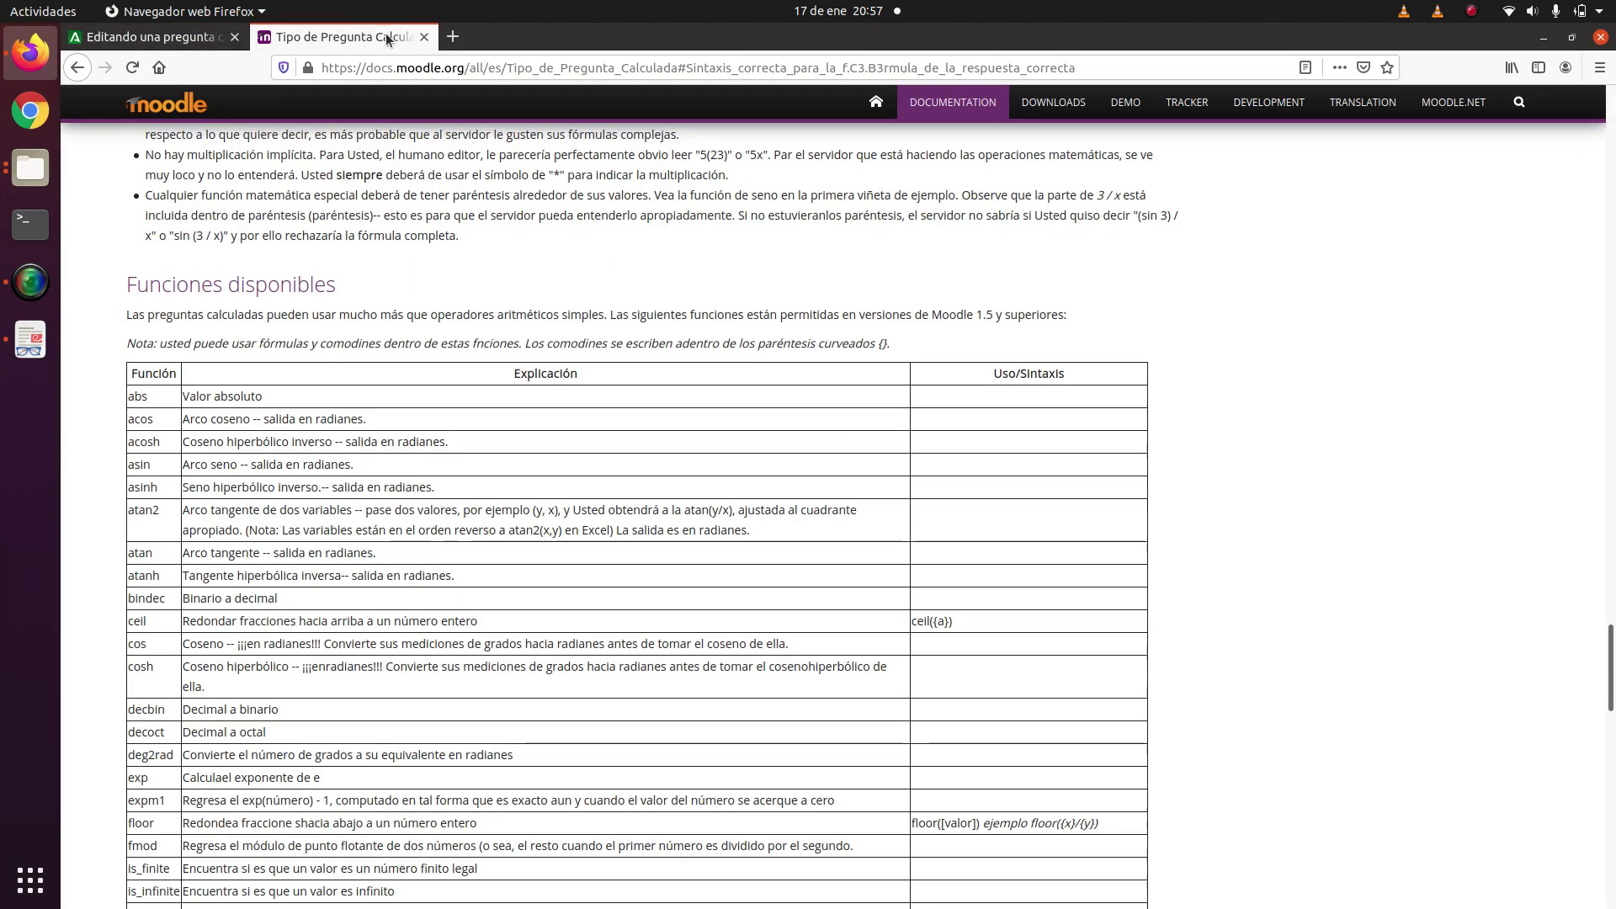
{"action": "scroll", "coordinate": [554, 327], "scroll_direction": "up", "scroll_amount": 4}
{"action": "scroll", "coordinate": [554, 327], "scroll_direction": "up", "scroll_amount": 12}
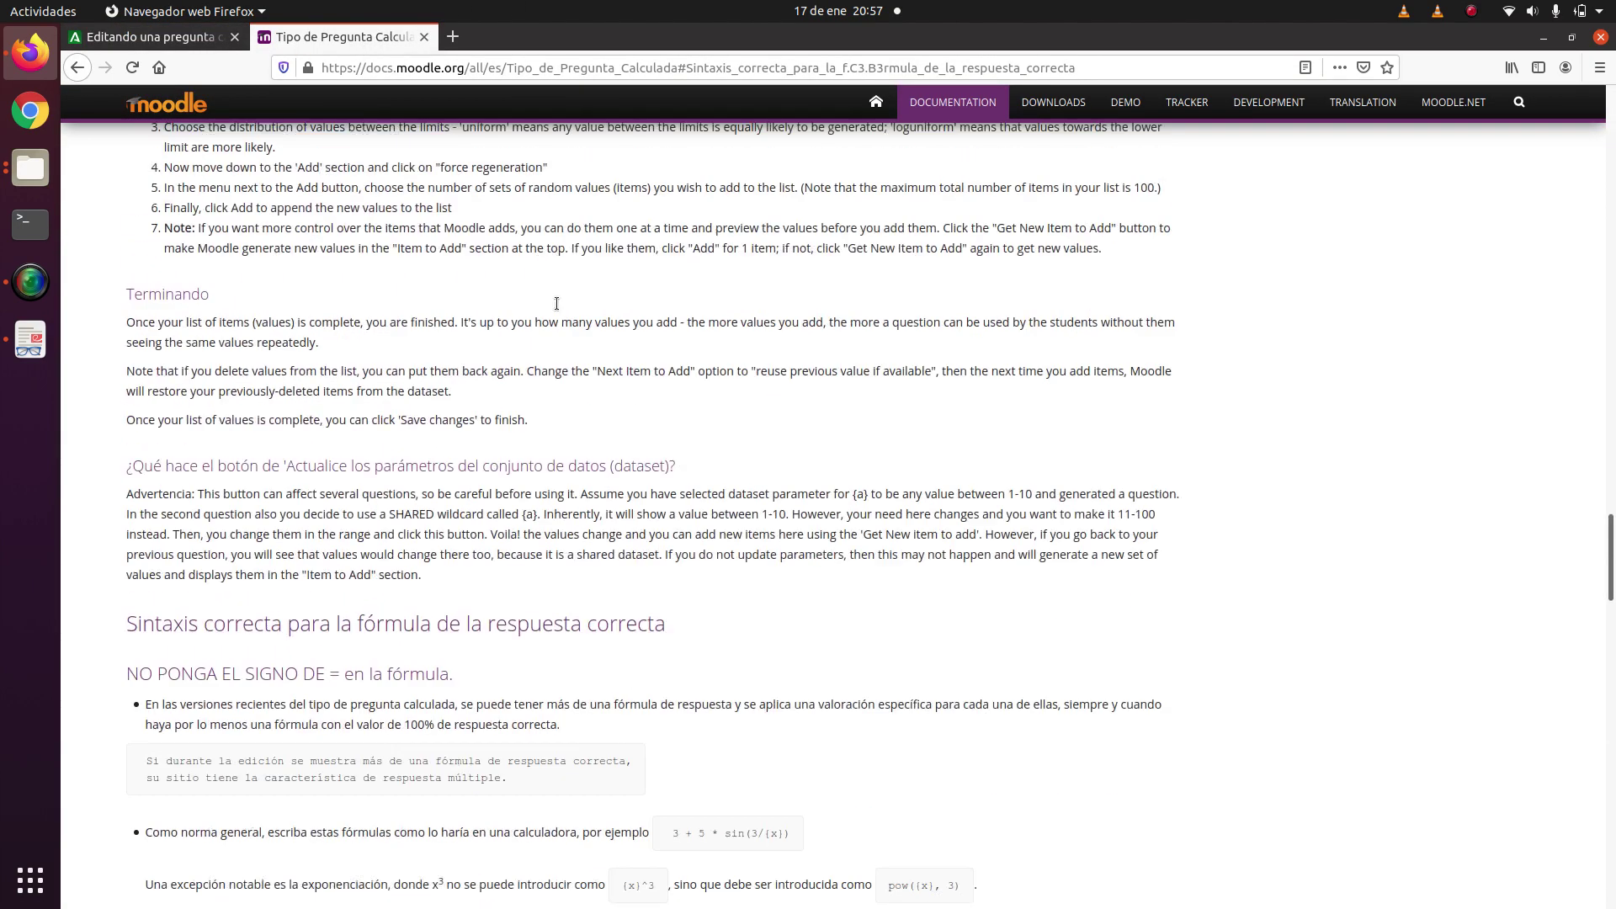
{"action": "scroll", "coordinate": [536, 357], "scroll_direction": "up", "scroll_amount": 13}
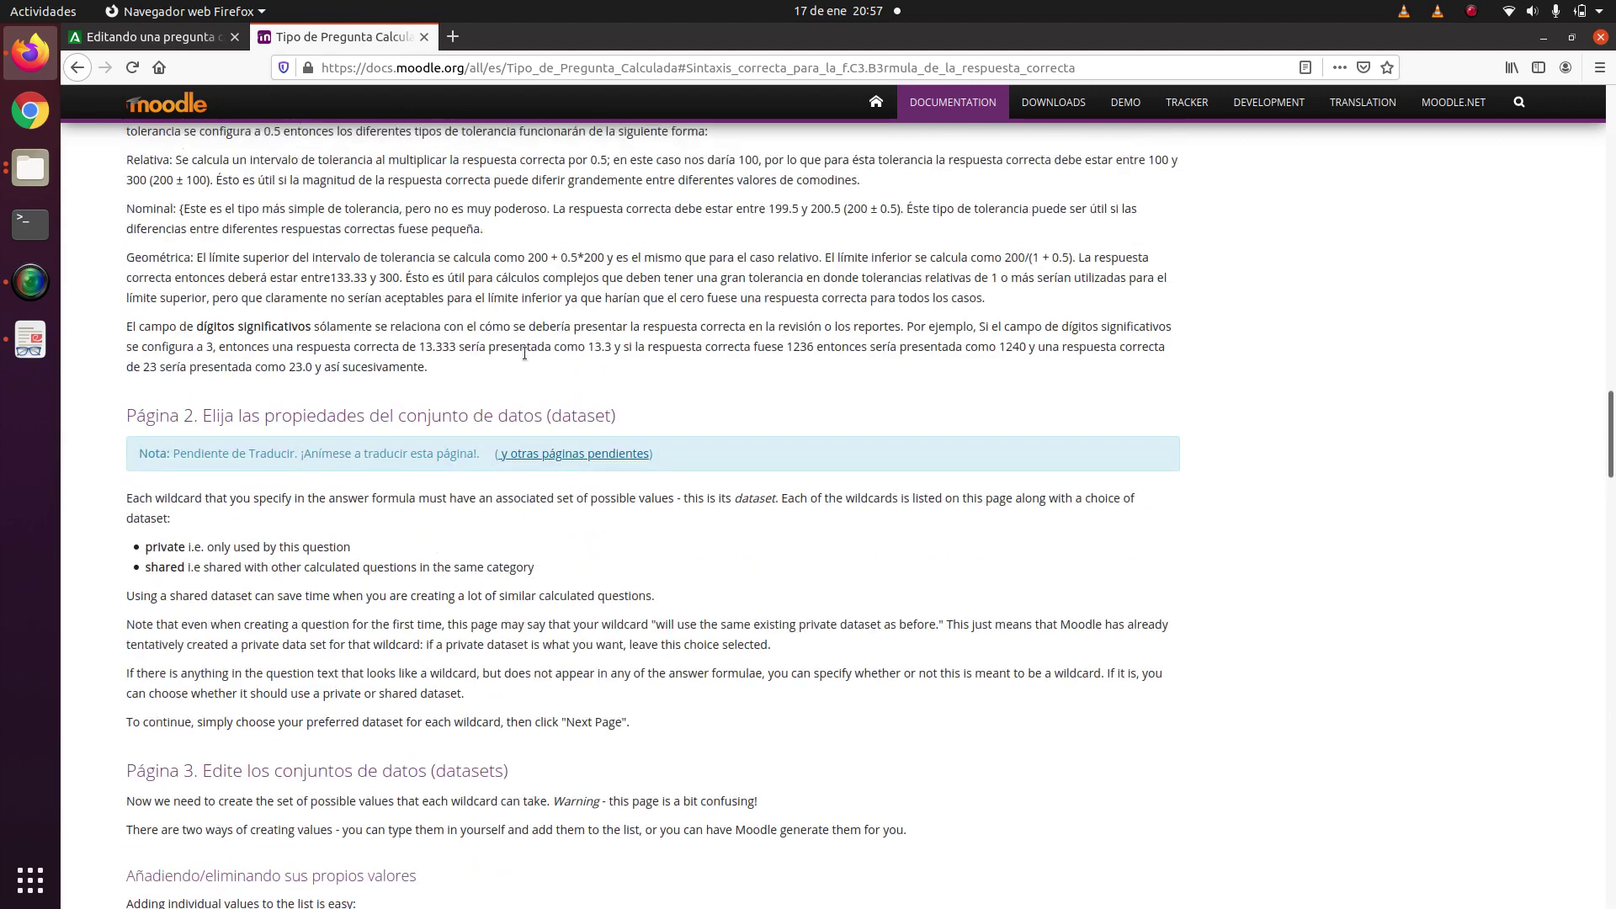
{"action": "scroll", "coordinate": [536, 392], "scroll_direction": "down", "scroll_amount": 1}
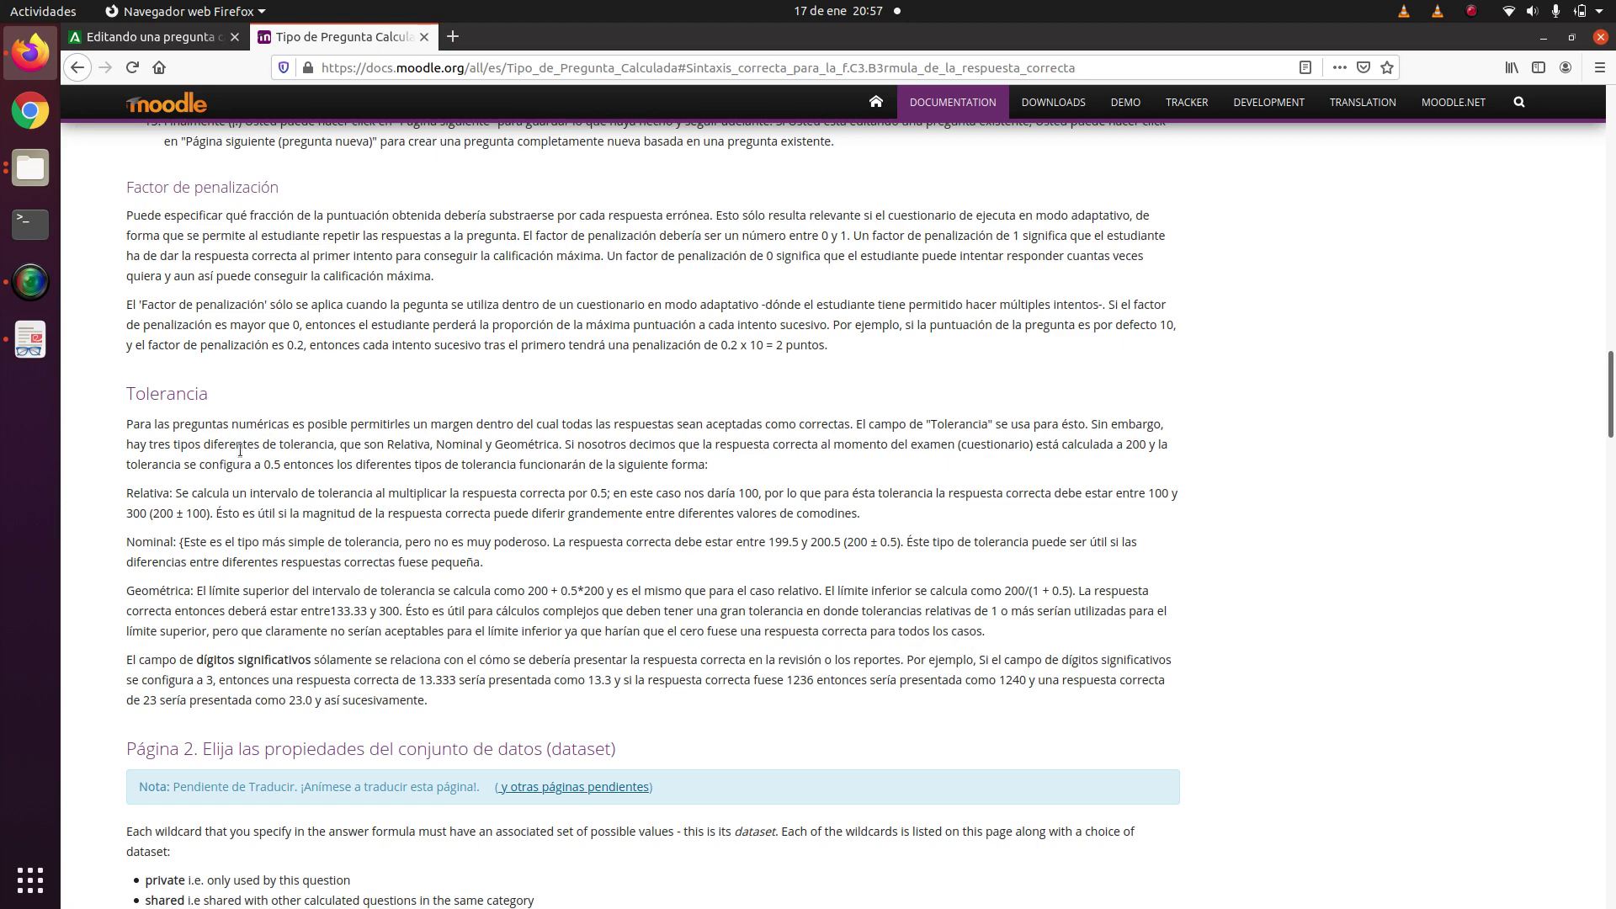
Return to the calculated question form and set the tolerance type of answer 1 to Nominal, leaving its feedback empty.
{"action": "left_click", "coordinate": [172, 34]}
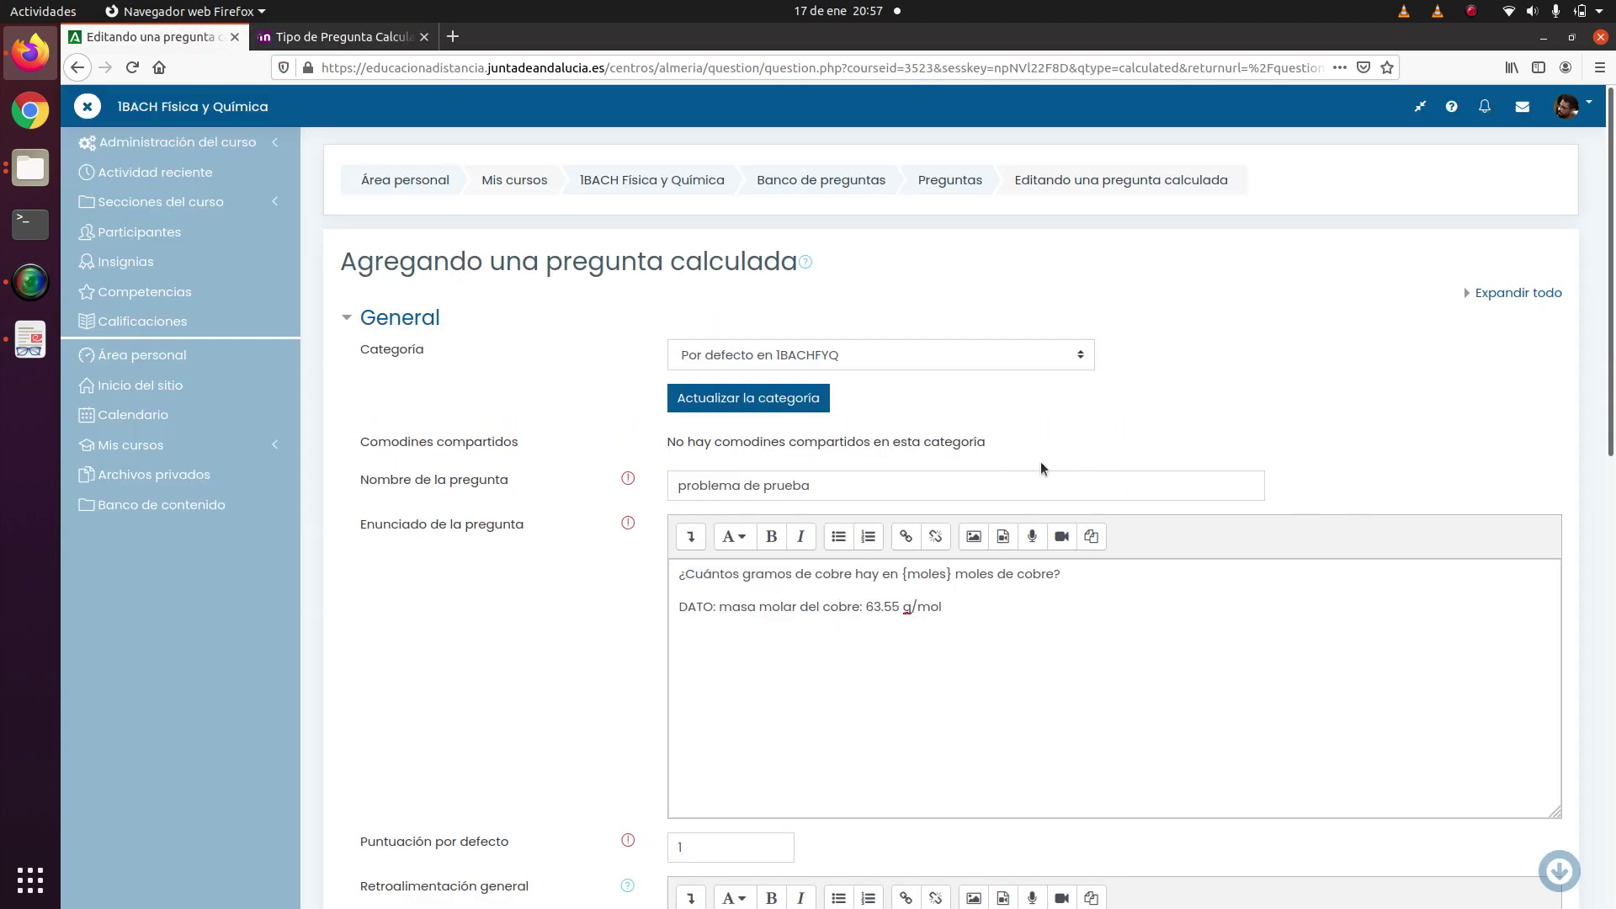
{"action": "scroll", "coordinate": [589, 648], "scroll_direction": "down", "scroll_amount": 10}
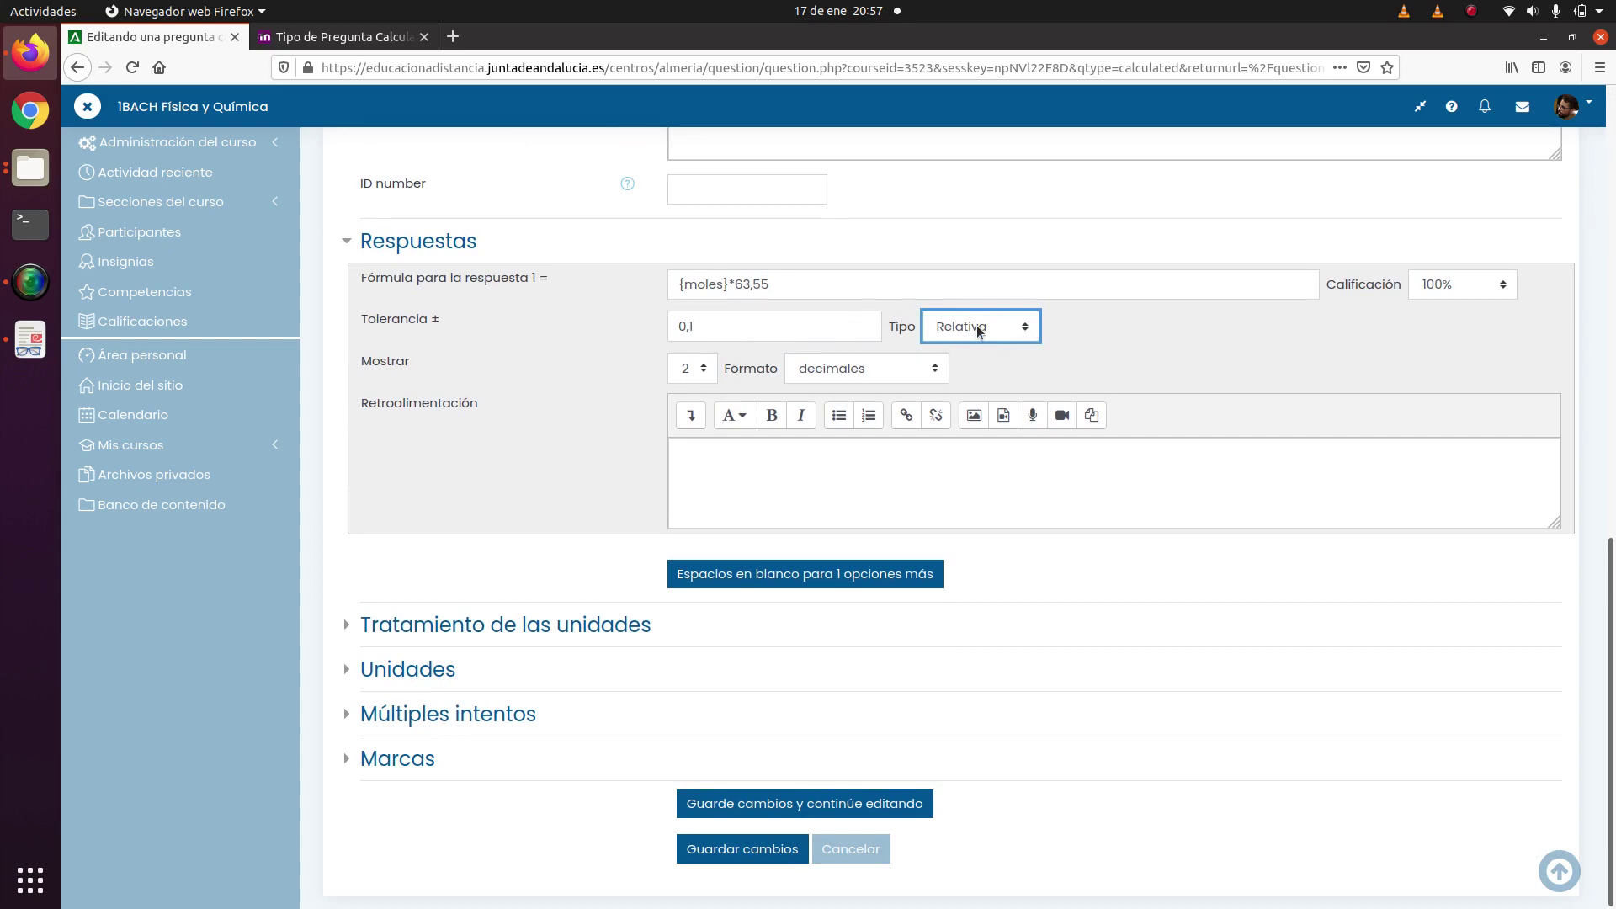
{"action": "left_click", "coordinate": [1024, 329]}
{"action": "left_click", "coordinate": [975, 379]}
{"action": "left_click", "coordinate": [726, 479]}
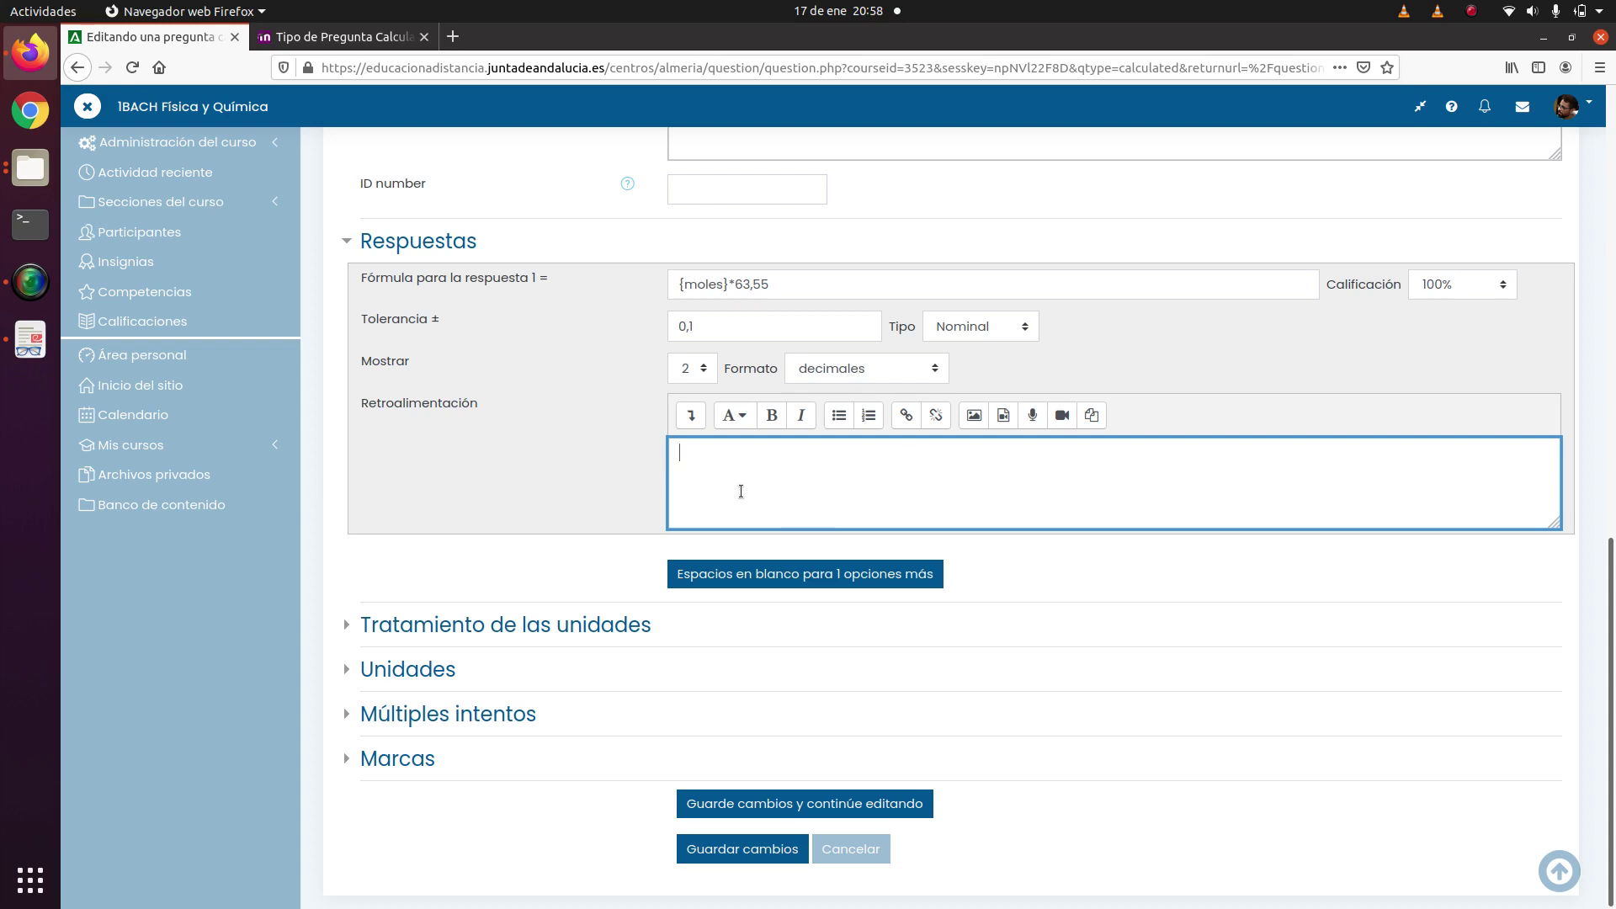
{"action": "left_click", "coordinate": [537, 477]}
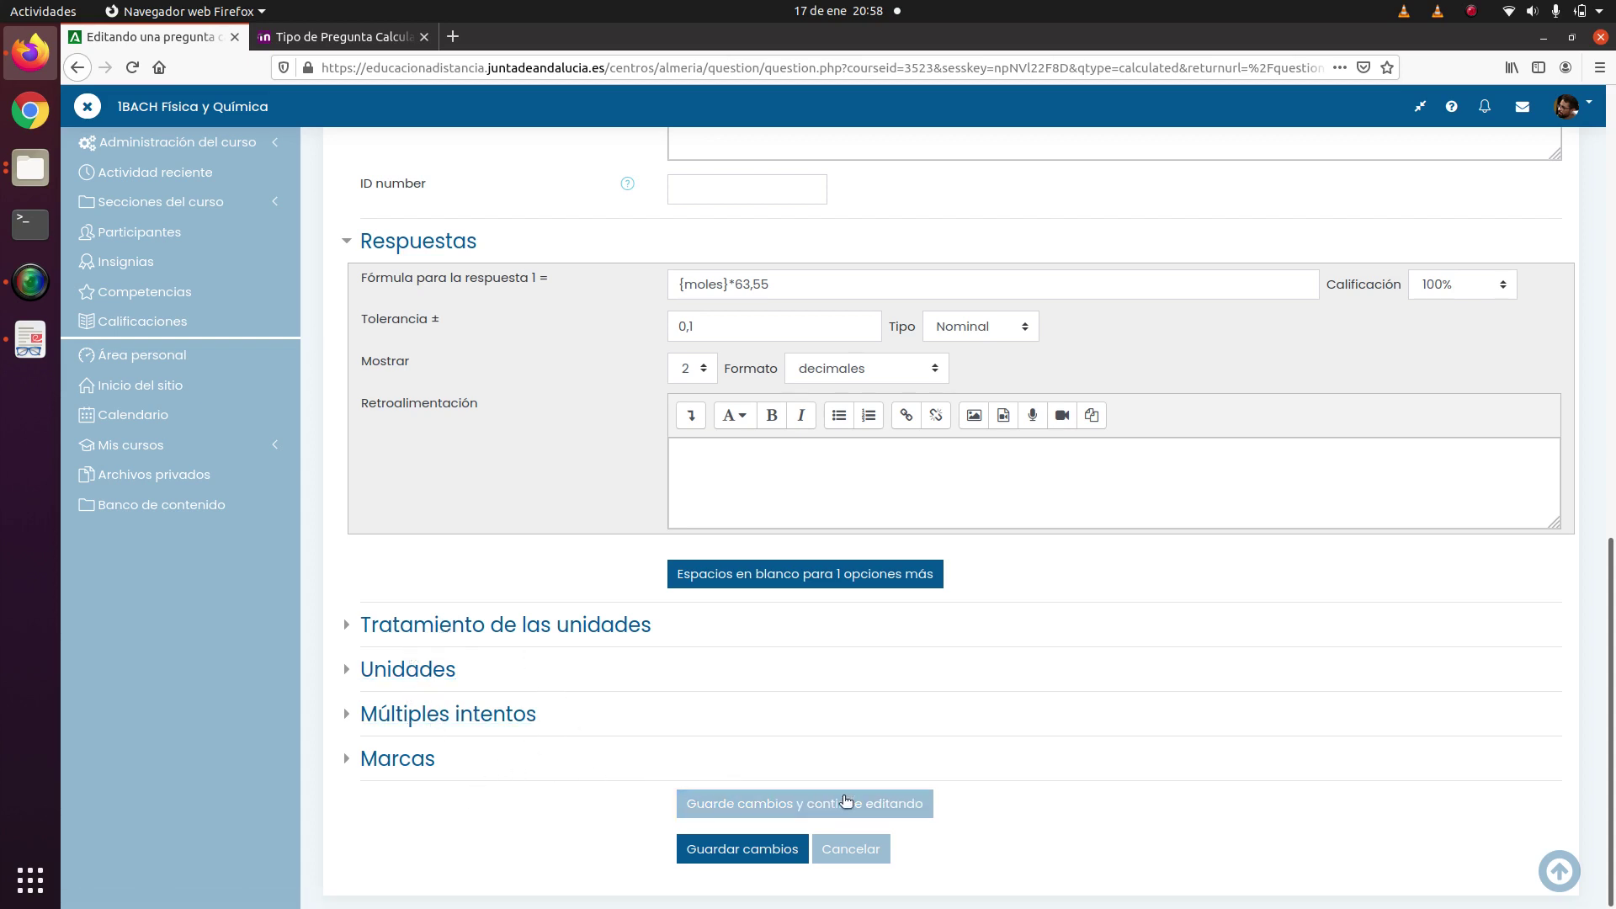
Review the question statement and the answer settings, and try to save the question.
{"action": "scroll", "coordinate": [557, 416], "scroll_direction": "up", "scroll_amount": 1}
{"action": "scroll", "coordinate": [557, 416], "scroll_direction": "up", "scroll_amount": 4}
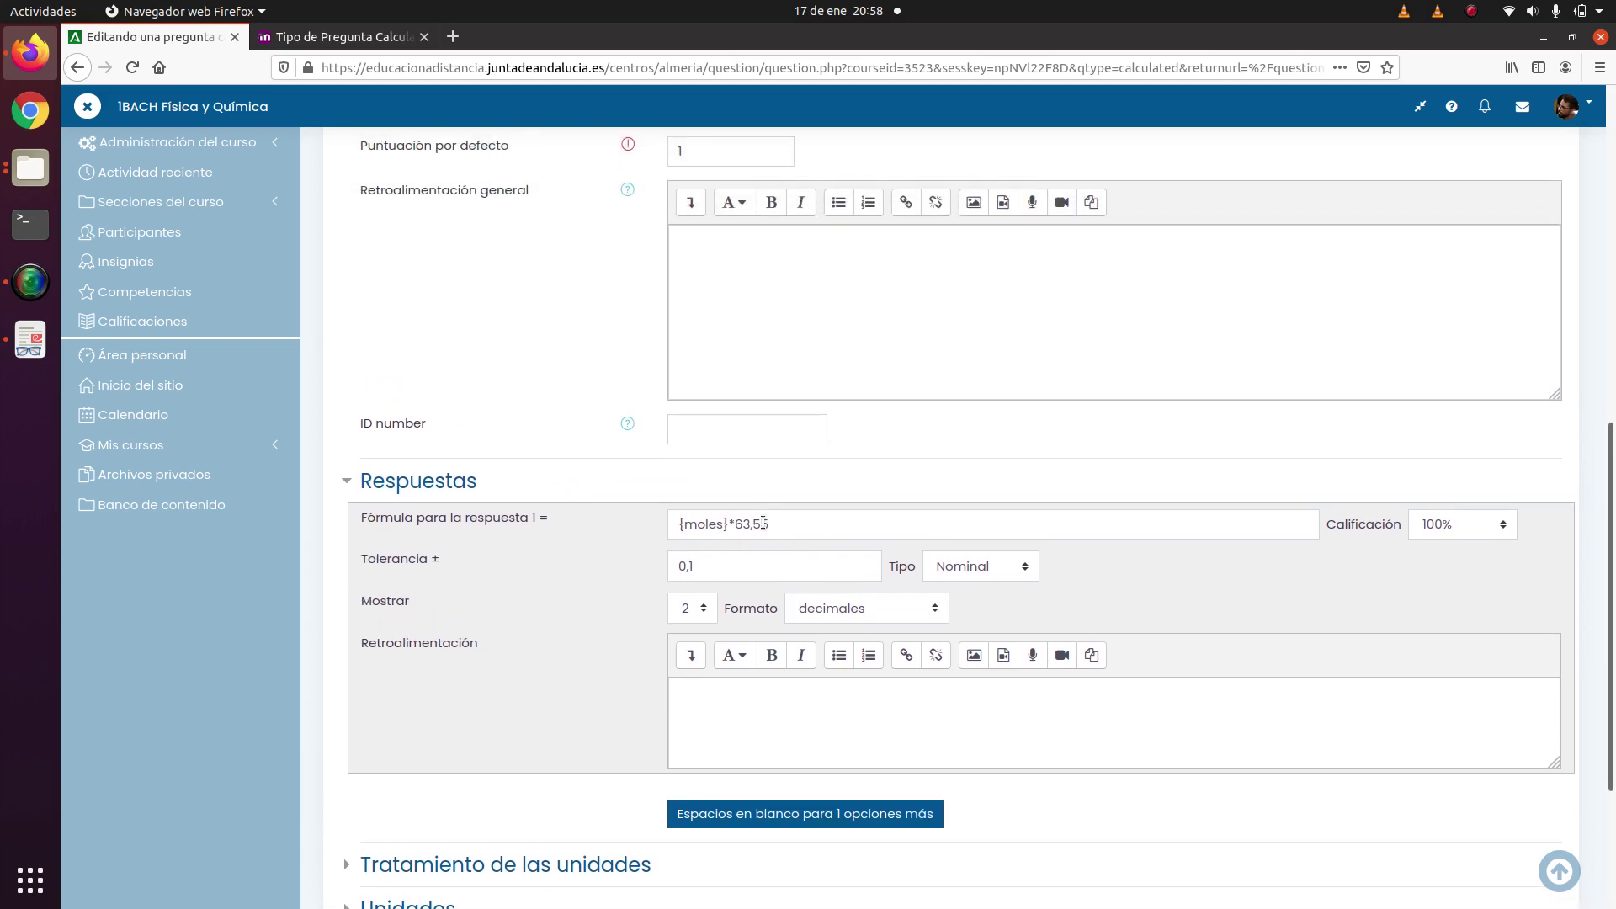
{"action": "scroll", "coordinate": [703, 555], "scroll_direction": "up", "scroll_amount": 4}
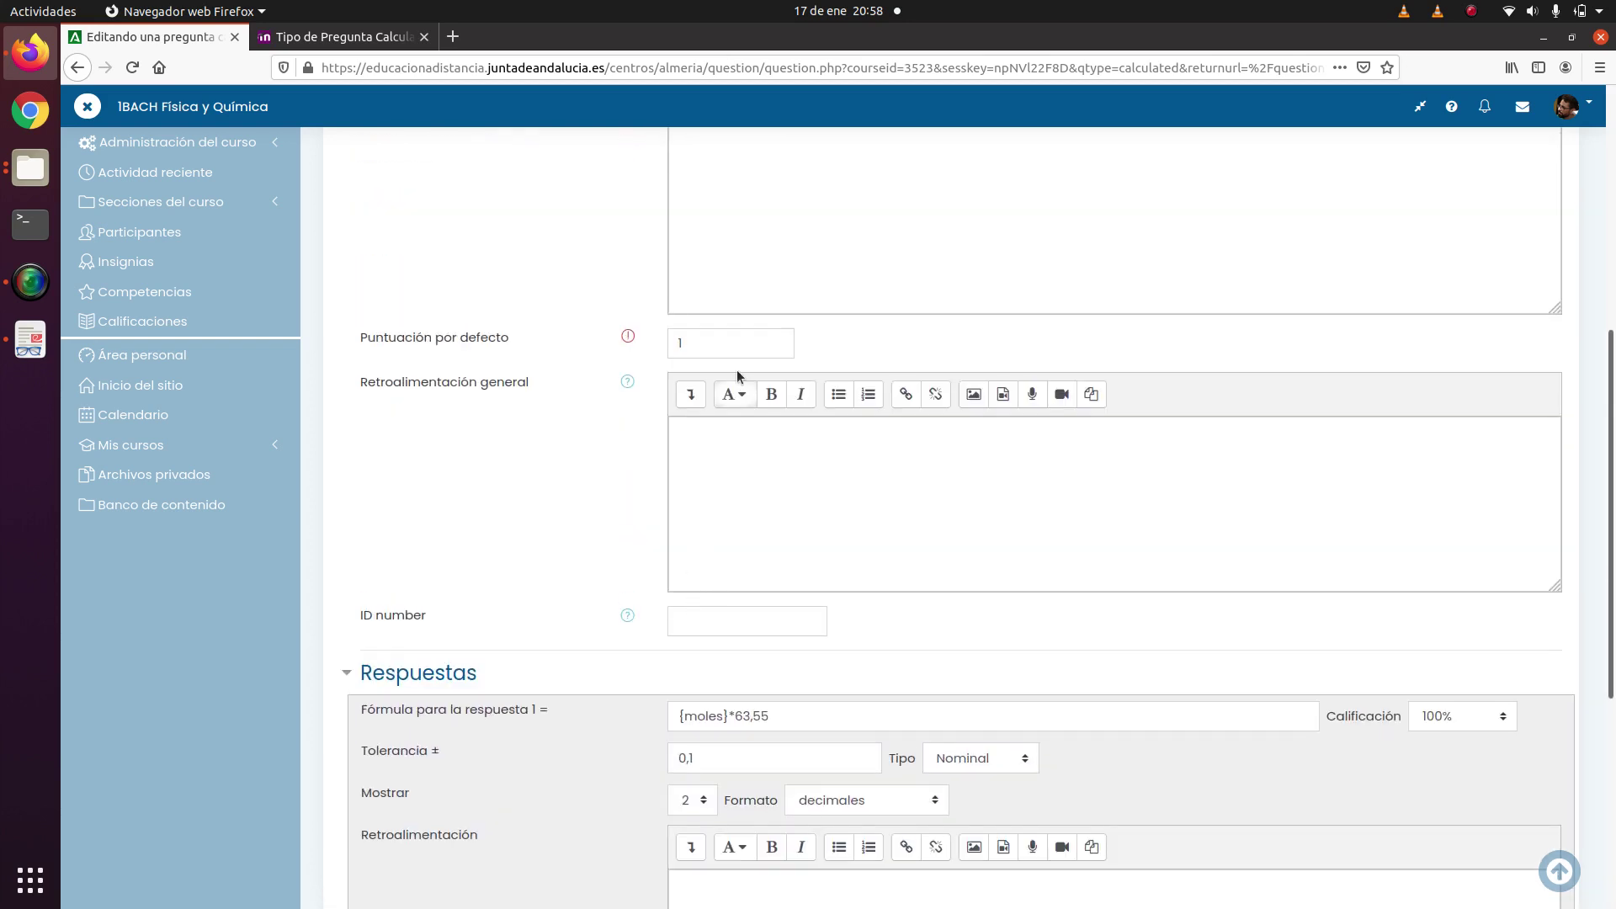
{"action": "scroll", "coordinate": [736, 370], "scroll_direction": "up", "scroll_amount": 5}
{"action": "scroll", "coordinate": [873, 367], "scroll_direction": "up", "scroll_amount": 4}
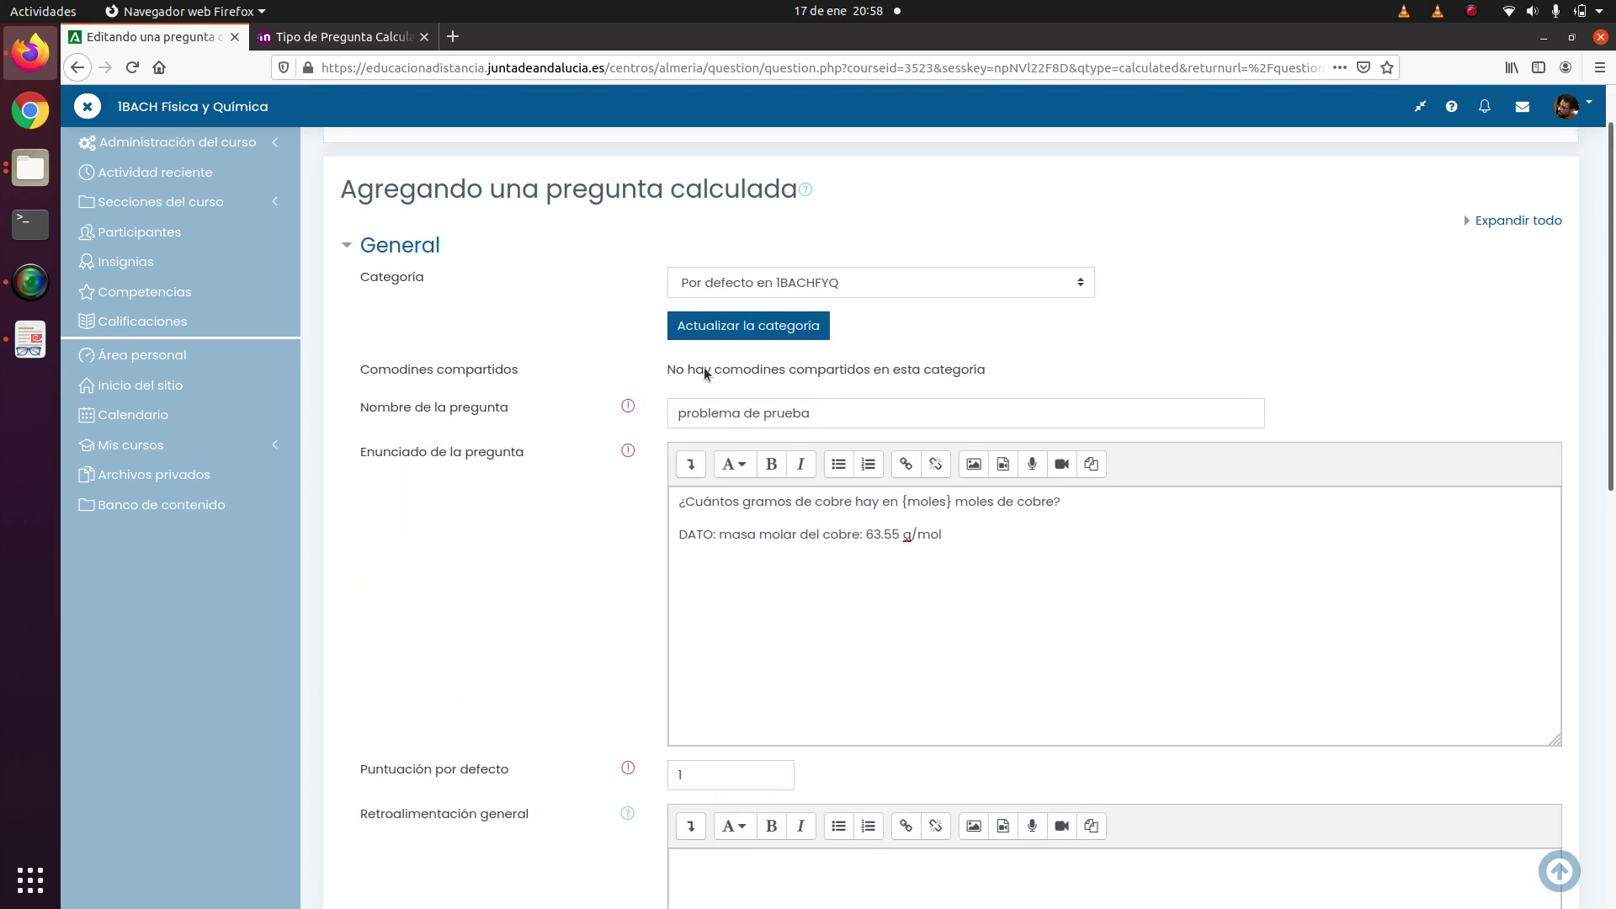
{"action": "scroll", "coordinate": [619, 559], "scroll_direction": "down", "scroll_amount": 12}
{"action": "scroll", "coordinate": [601, 598], "scroll_direction": "down", "scroll_amount": 6}
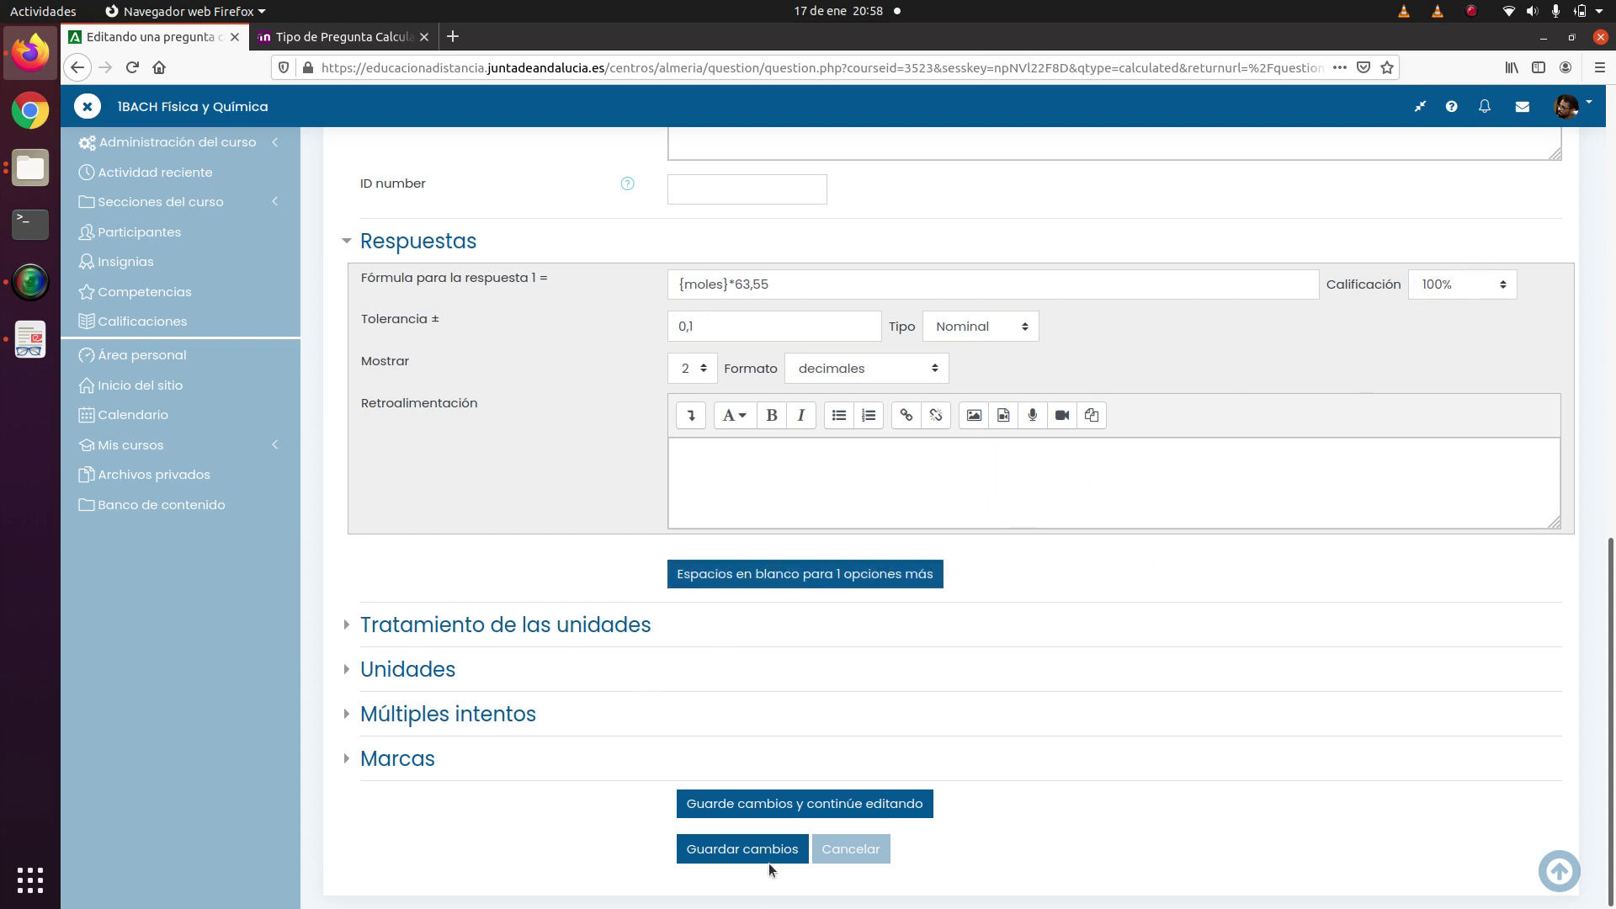
{"action": "left_click", "coordinate": [739, 855]}
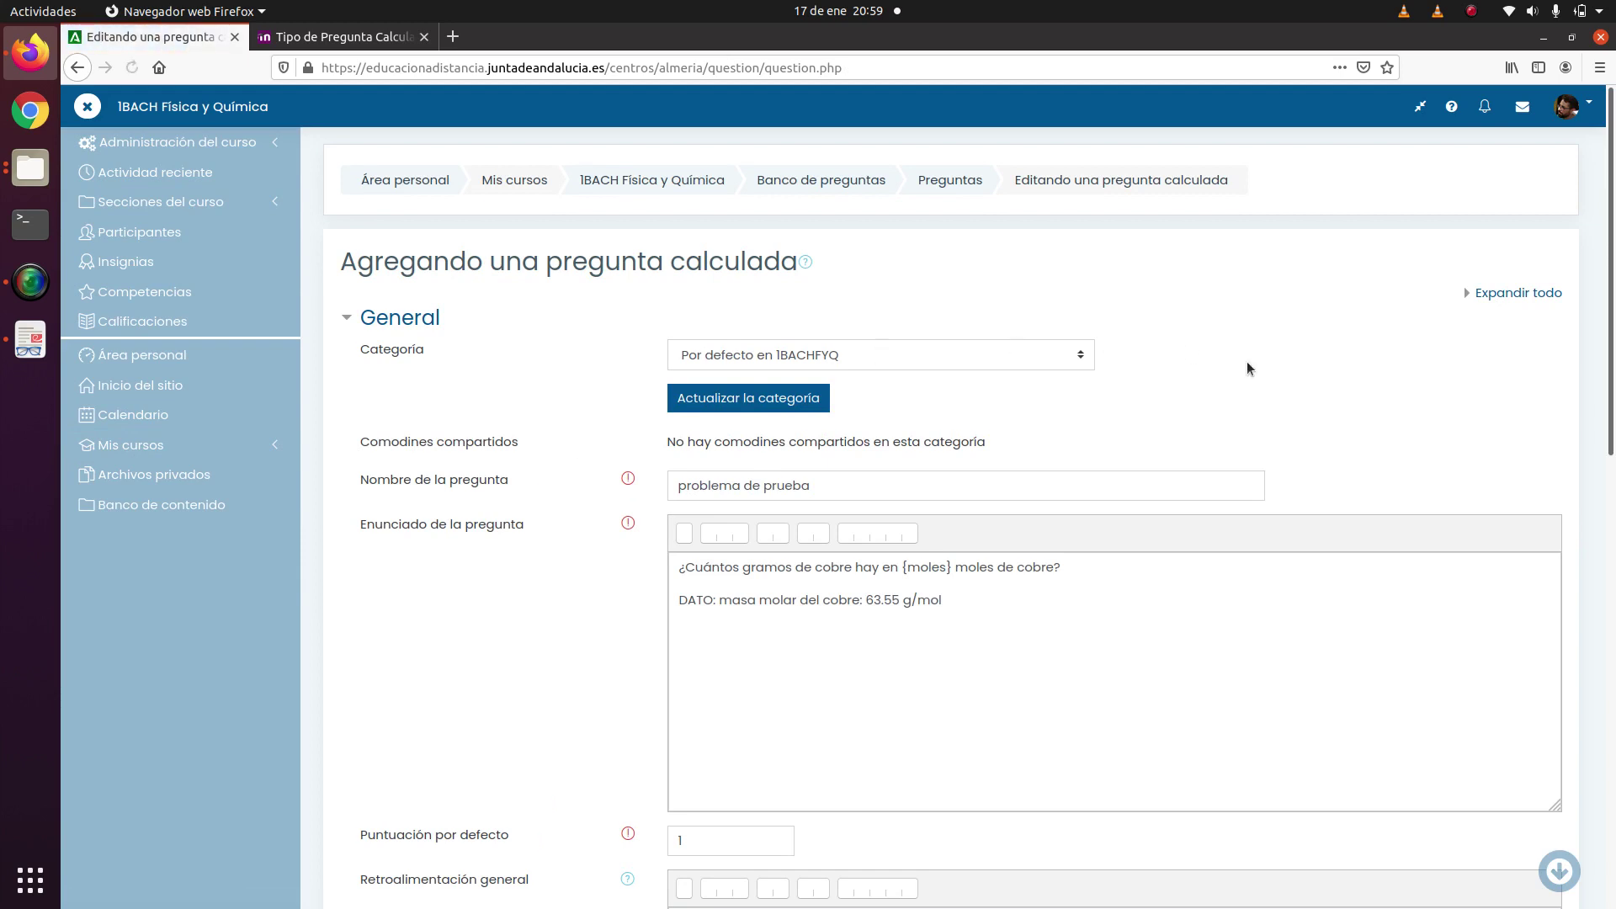
Correct the formula of answer 1 to {moles}*63.55 with a decimal point and save the question.
{"action": "scroll", "coordinate": [629, 431], "scroll_direction": "down", "scroll_amount": 10}
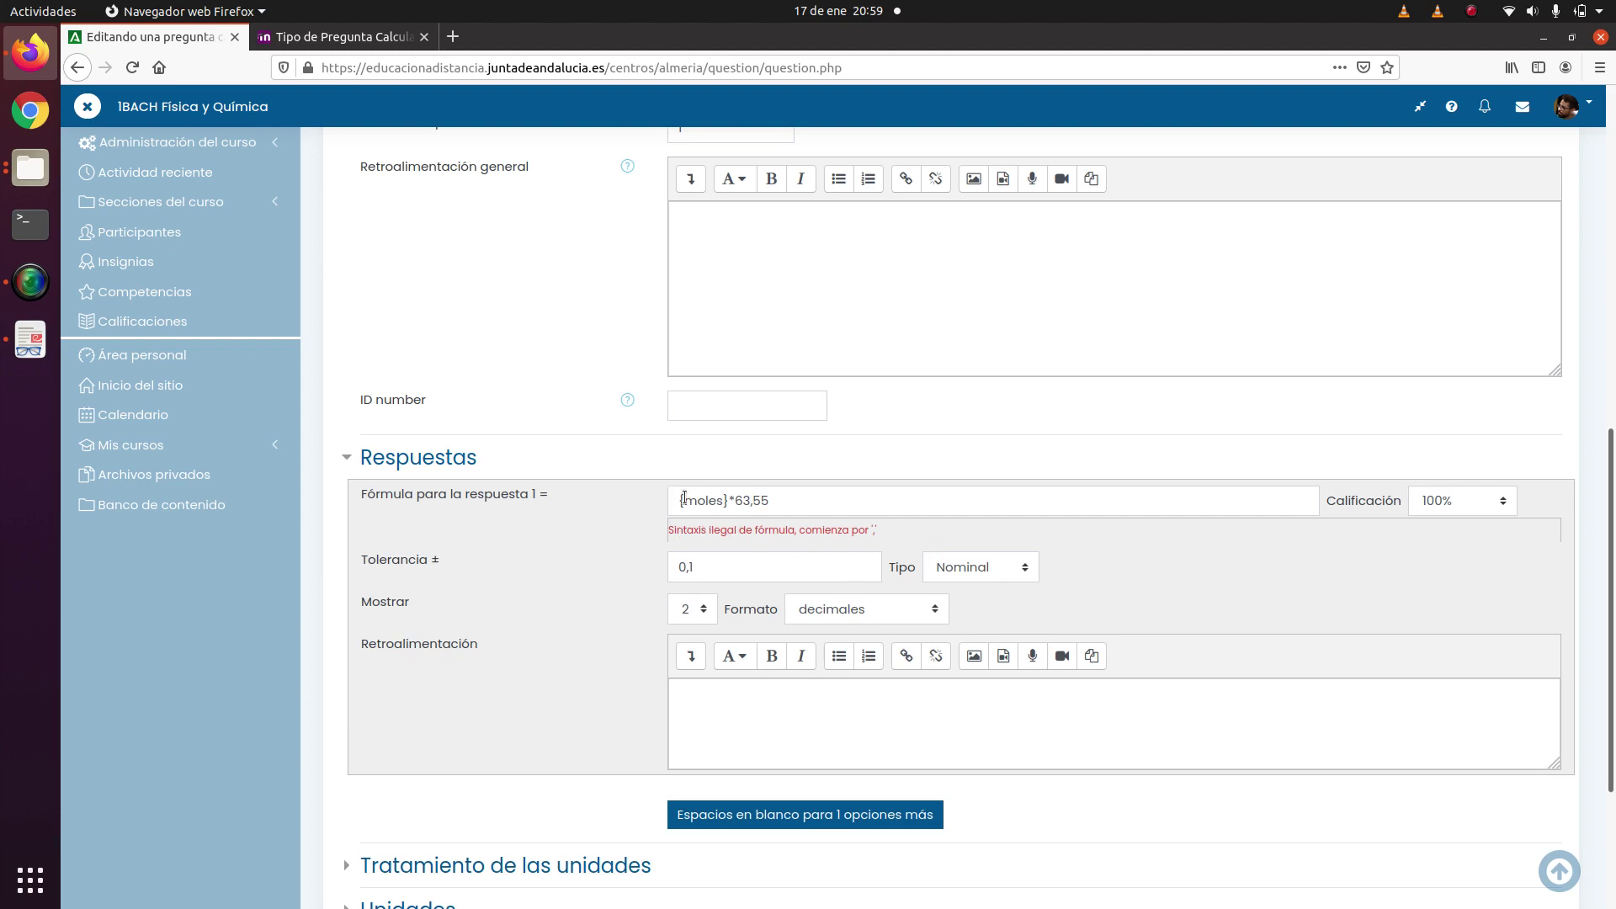
{"action": "left_click", "coordinate": [751, 502]}
{"action": "key", "text": "BackSpace"}
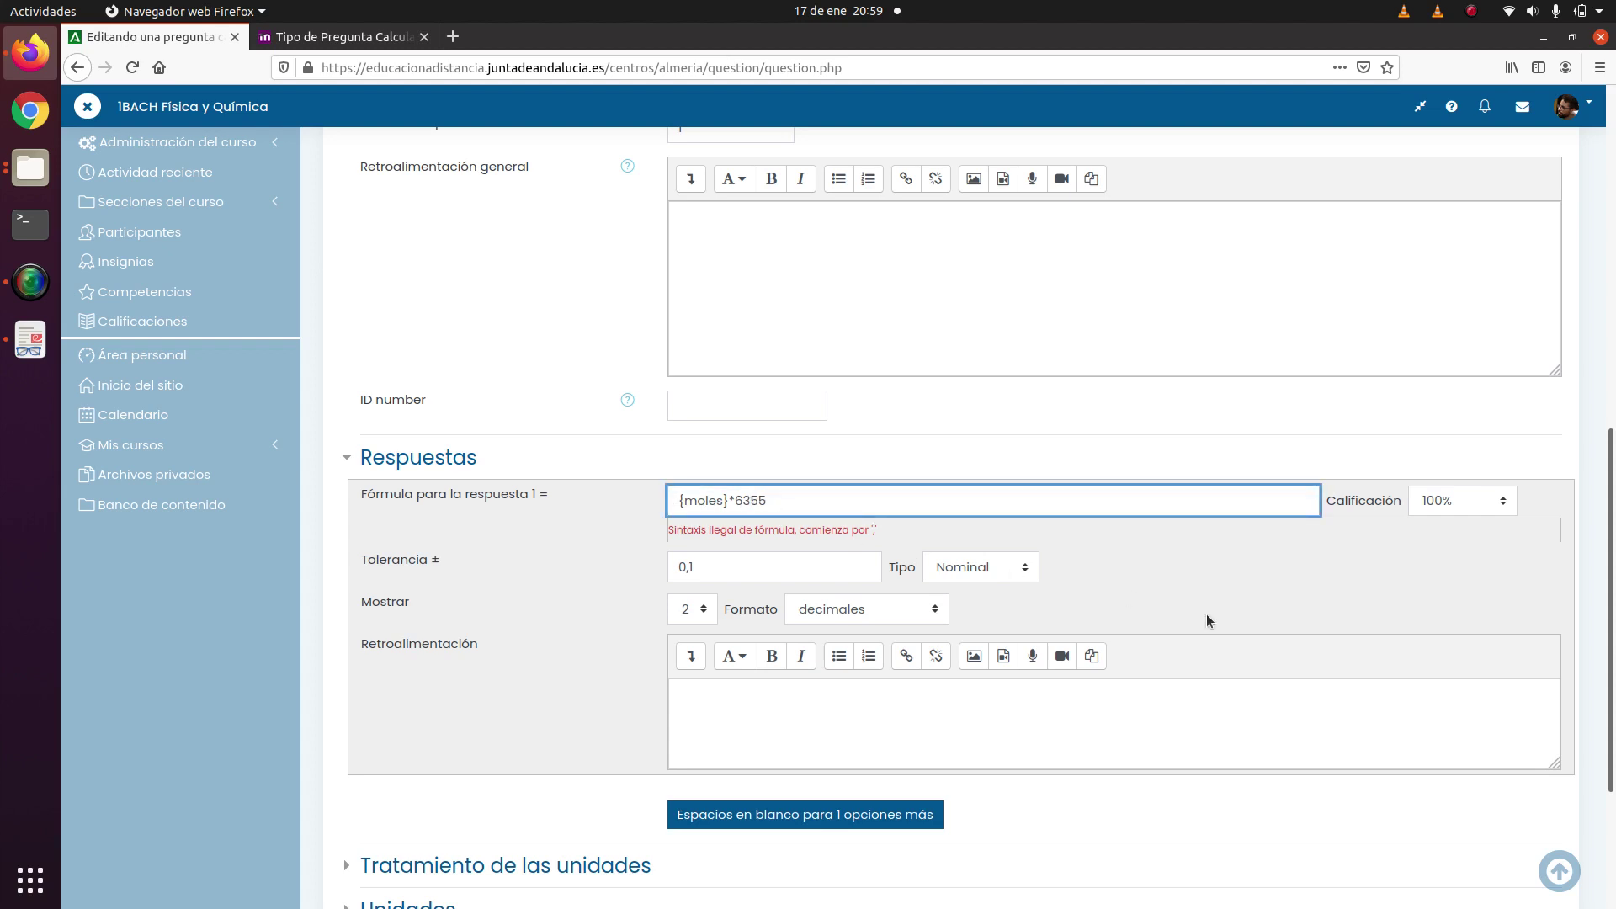
{"action": "type", "text": "."}
{"action": "left_click", "coordinate": [1244, 603]}
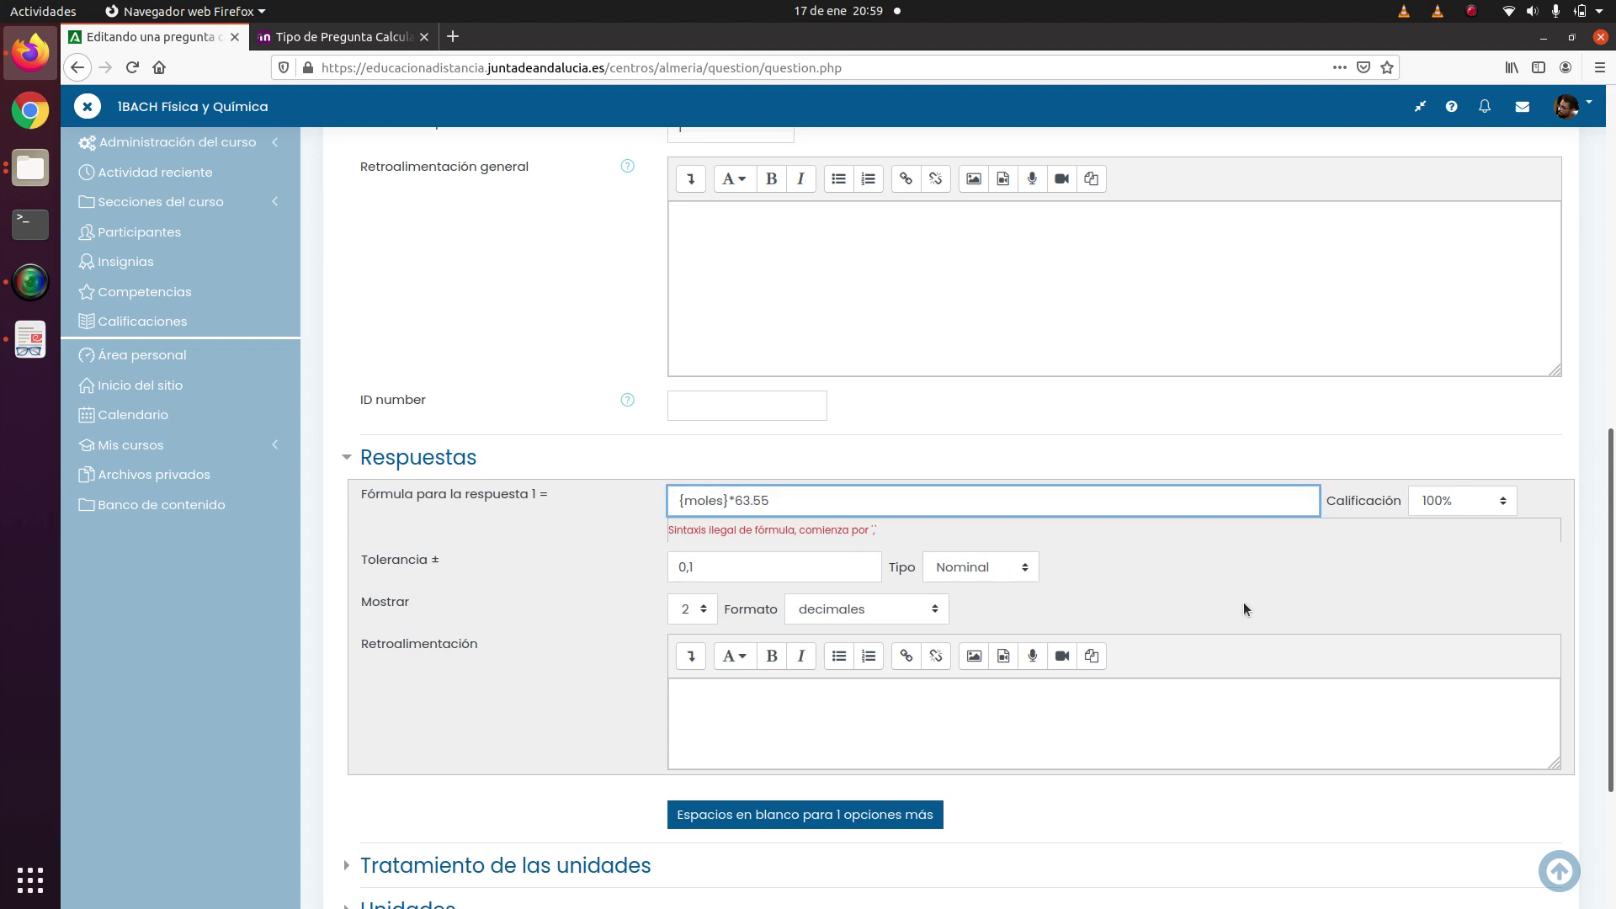
{"action": "left_click", "coordinate": [676, 503]}
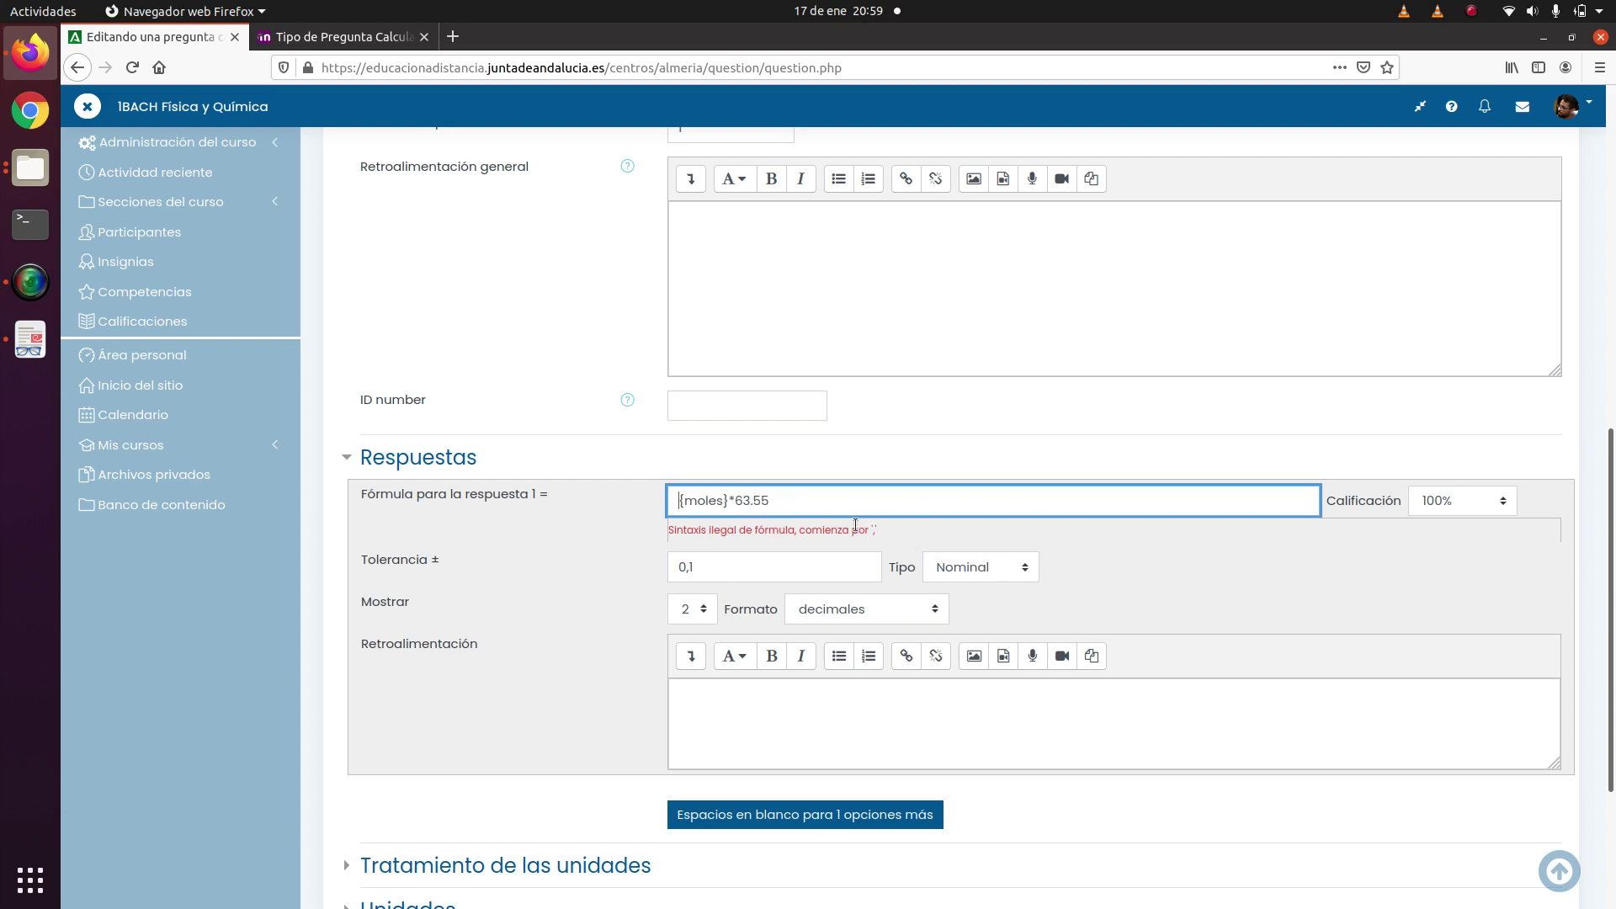
{"action": "scroll", "coordinate": [614, 608], "scroll_direction": "down", "scroll_amount": 2}
{"action": "scroll", "coordinate": [724, 619], "scroll_direction": "down", "scroll_amount": 3}
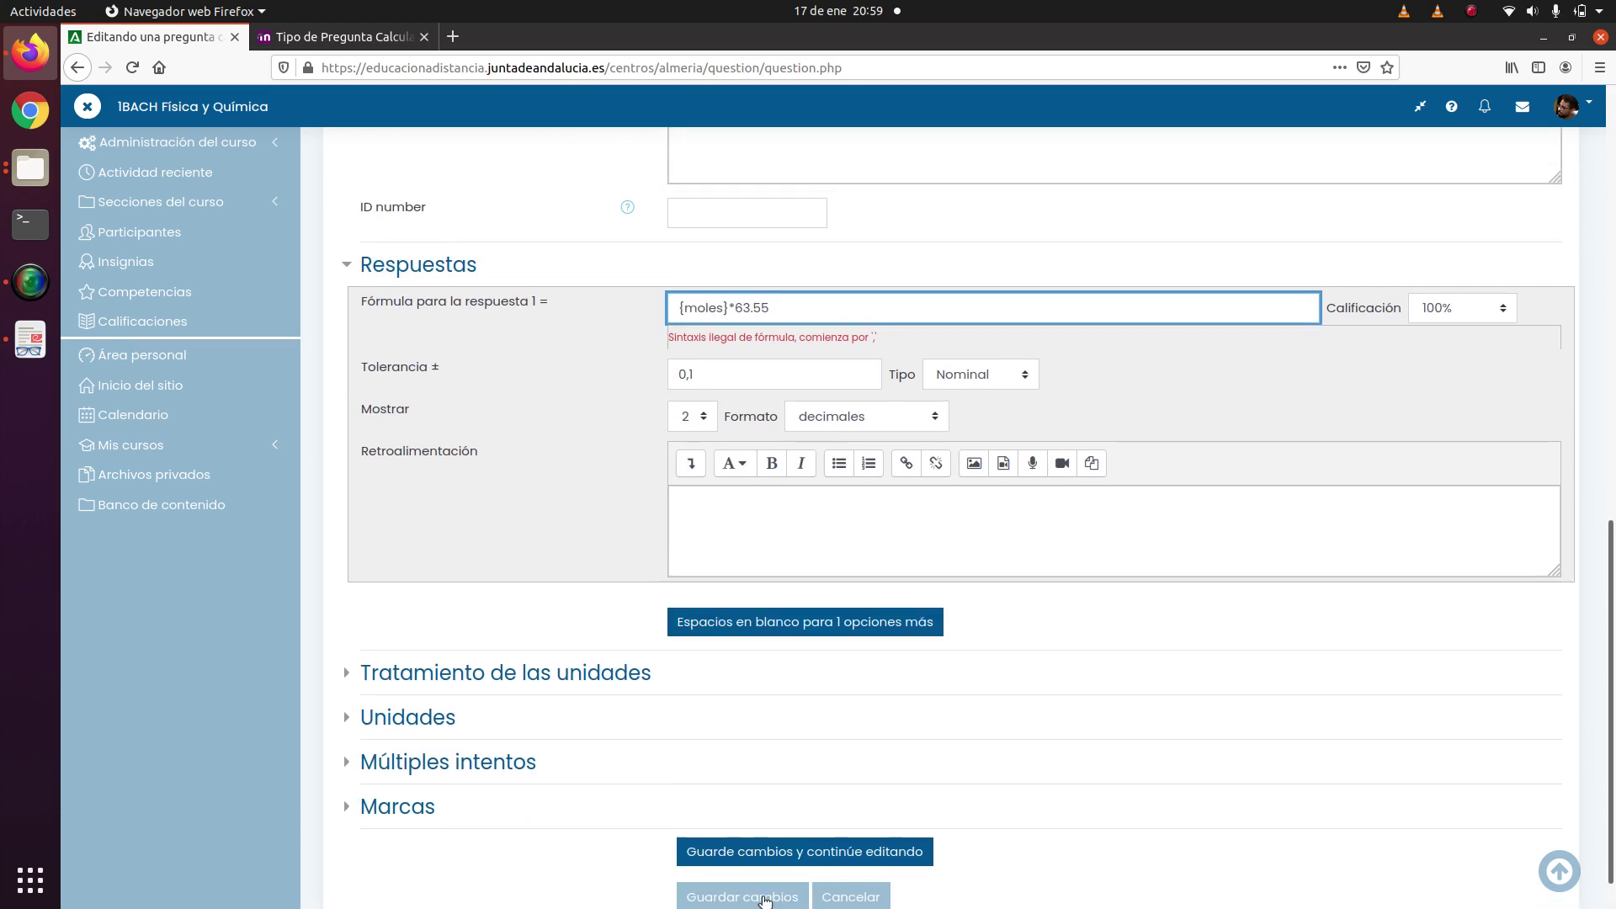
{"action": "left_click", "coordinate": [767, 894]}
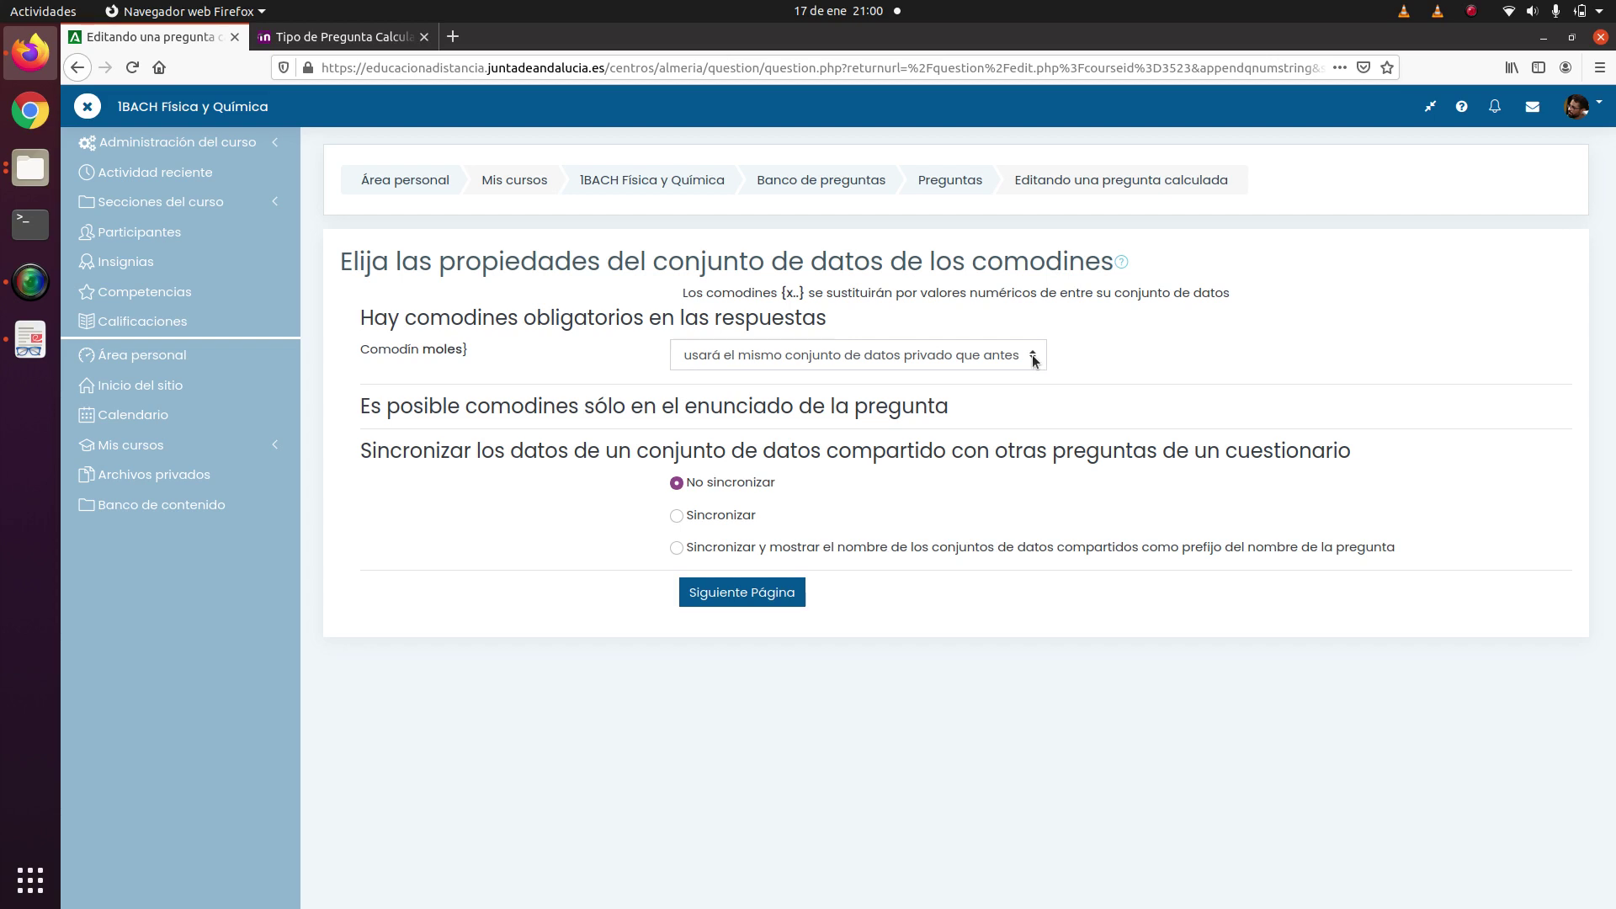
Keep the existing private dataset for the moles wildcard without synchronization and continue to the dataset editing page.
{"action": "left_click", "coordinate": [1033, 358]}
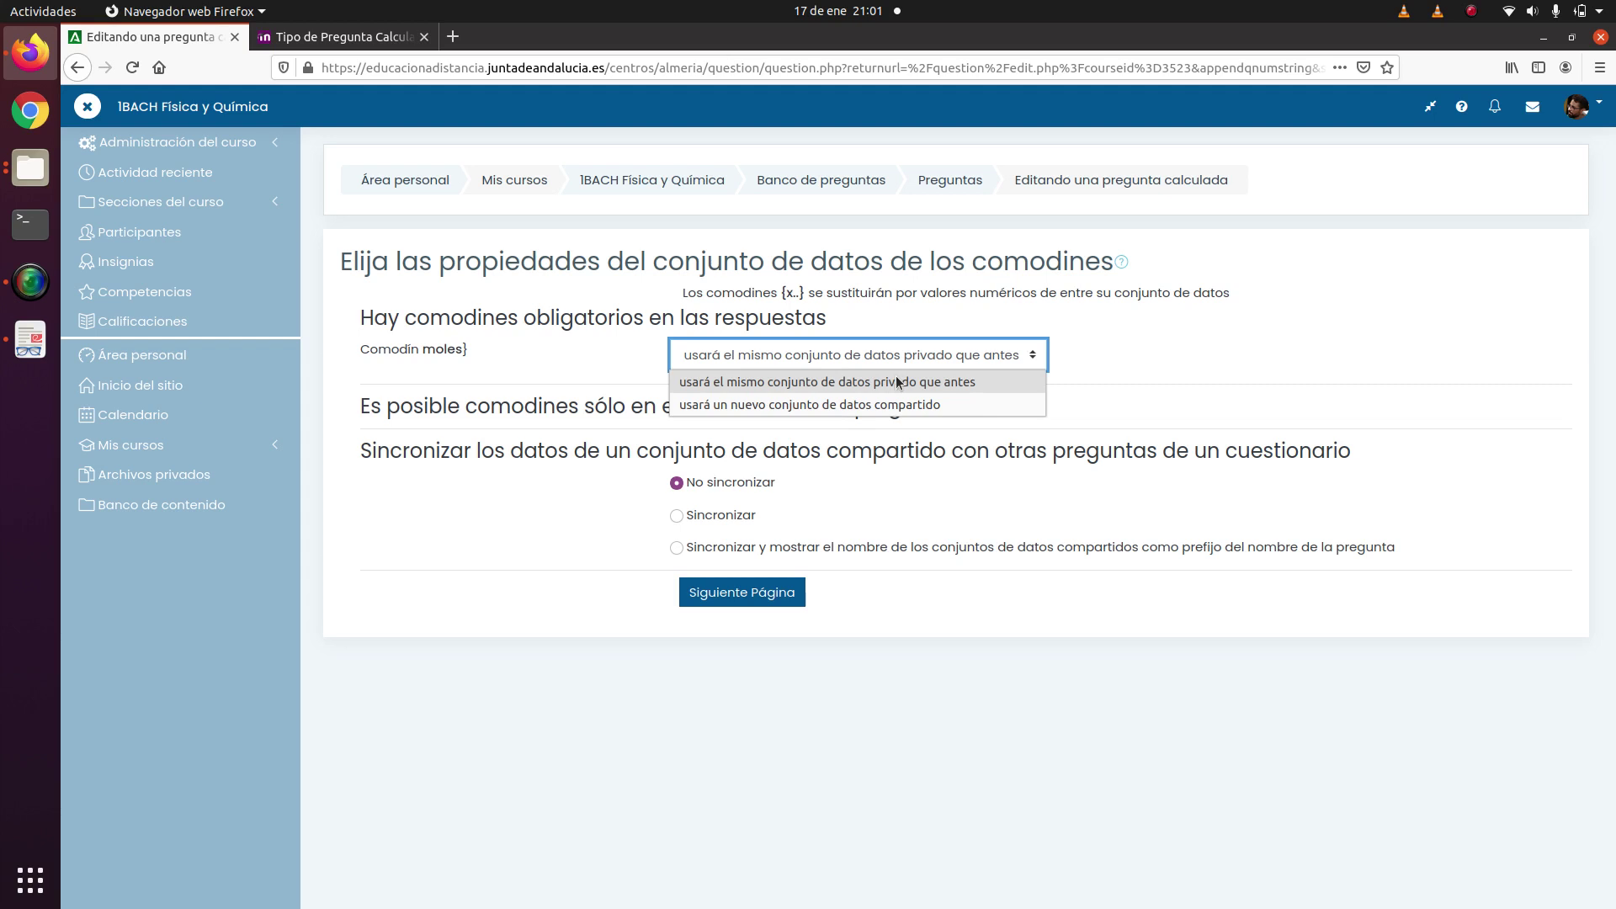
{"action": "left_click", "coordinate": [948, 379]}
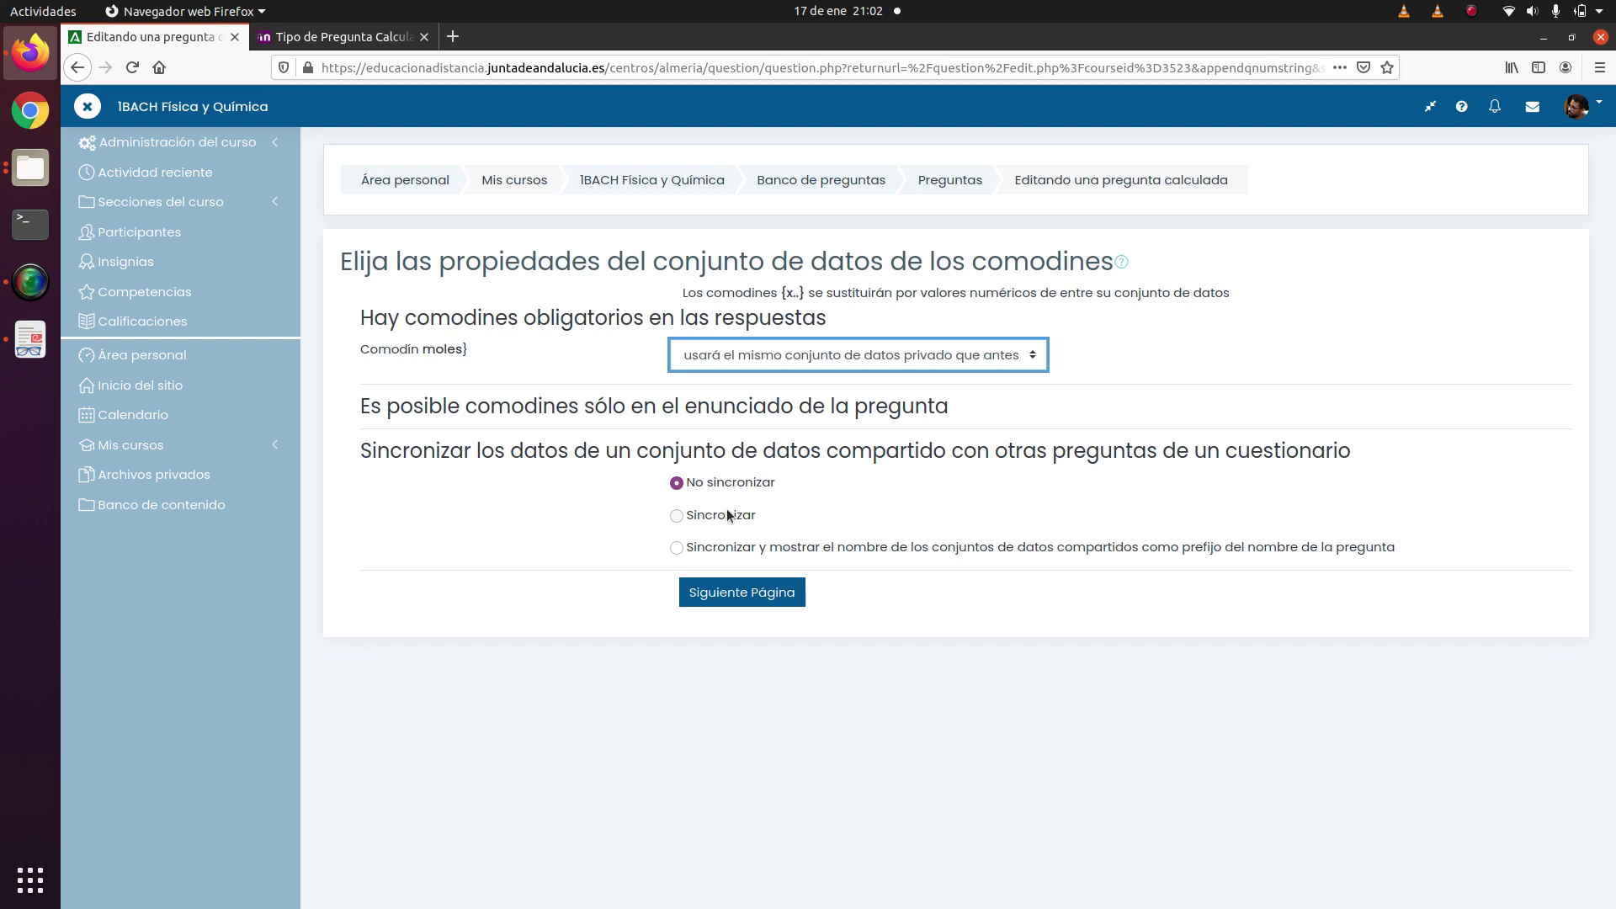
{"action": "left_click", "coordinate": [705, 482]}
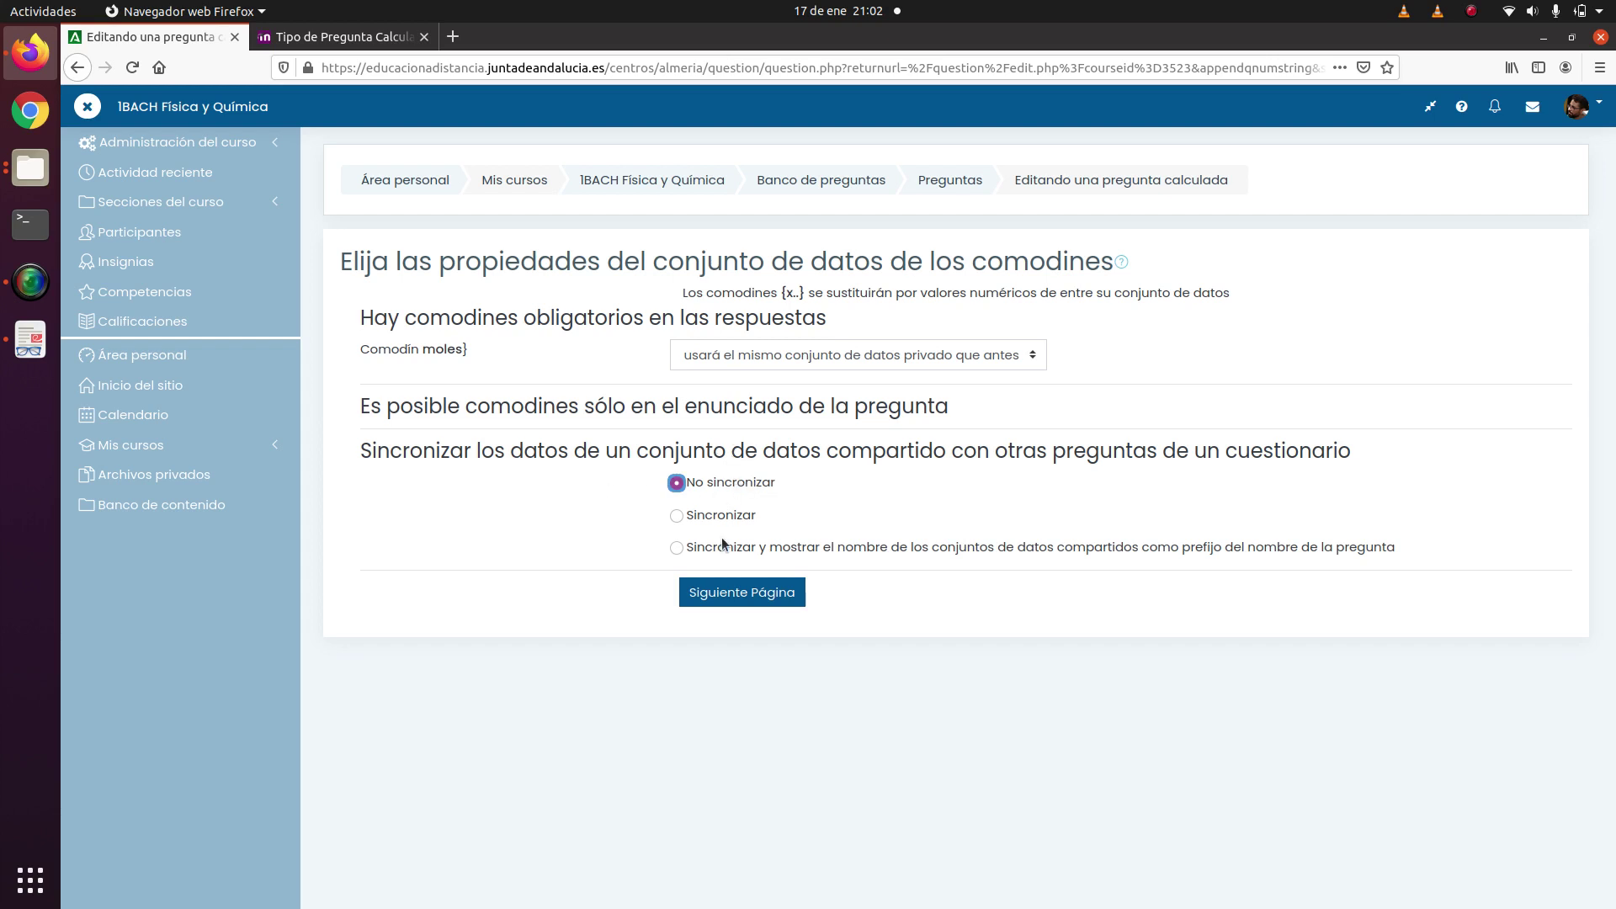
{"action": "left_click", "coordinate": [741, 594]}
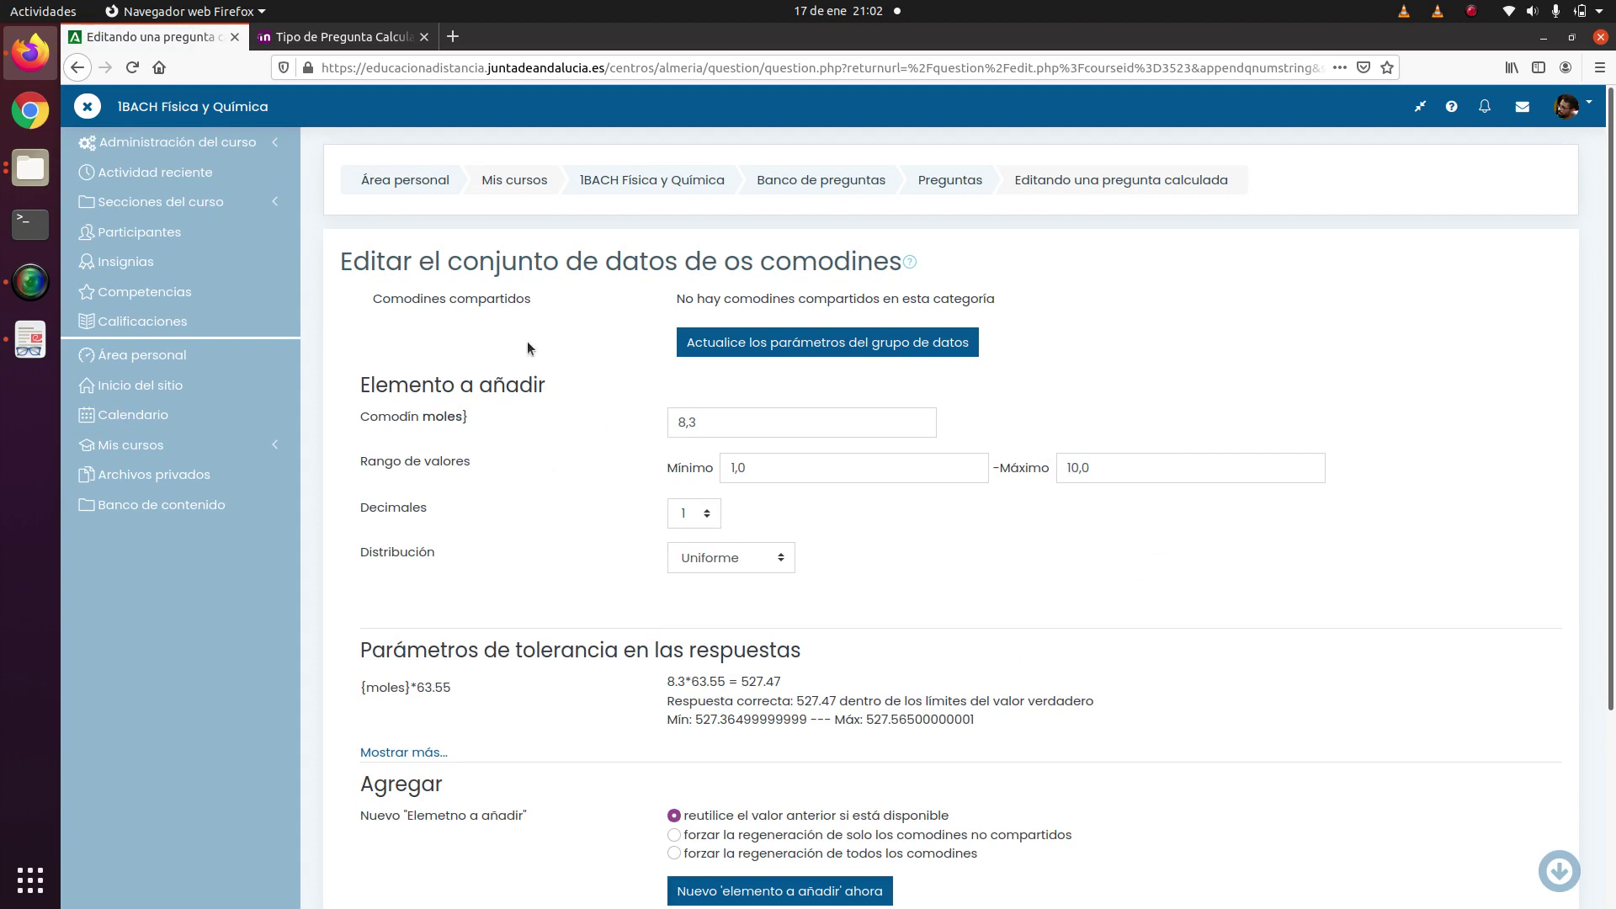
Examine the moles wildcard's value range, decimals, distribution, answer tolerance parameters and options for adding items.
{"action": "scroll", "coordinate": [623, 364], "scroll_direction": "down", "scroll_amount": 3}
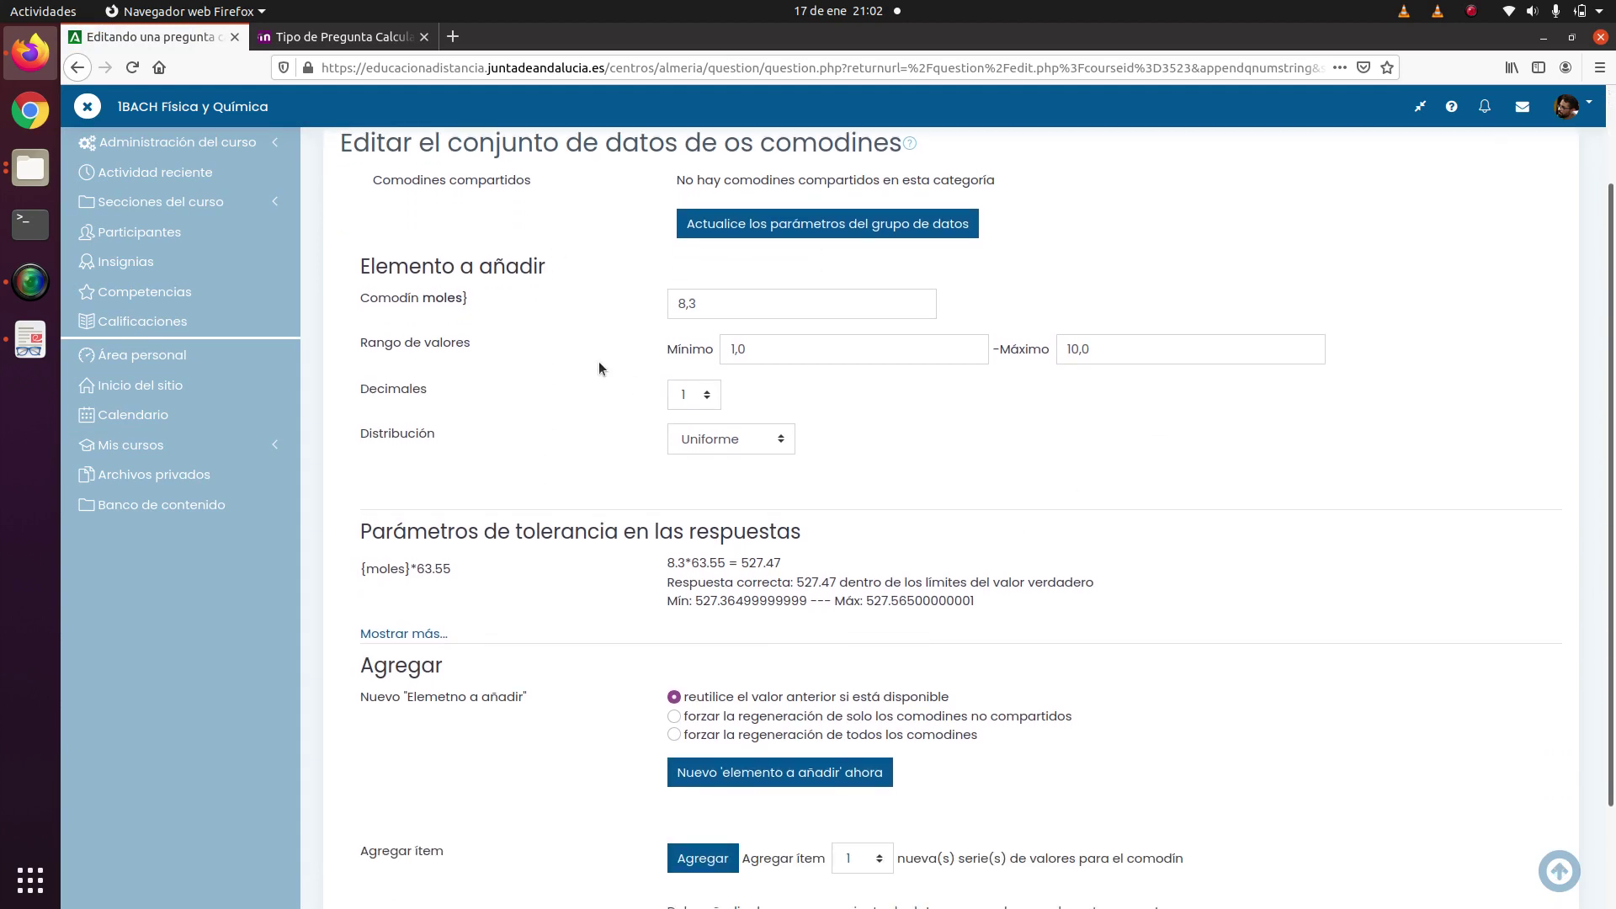
{"action": "scroll", "coordinate": [562, 380], "scroll_direction": "up", "scroll_amount": 2}
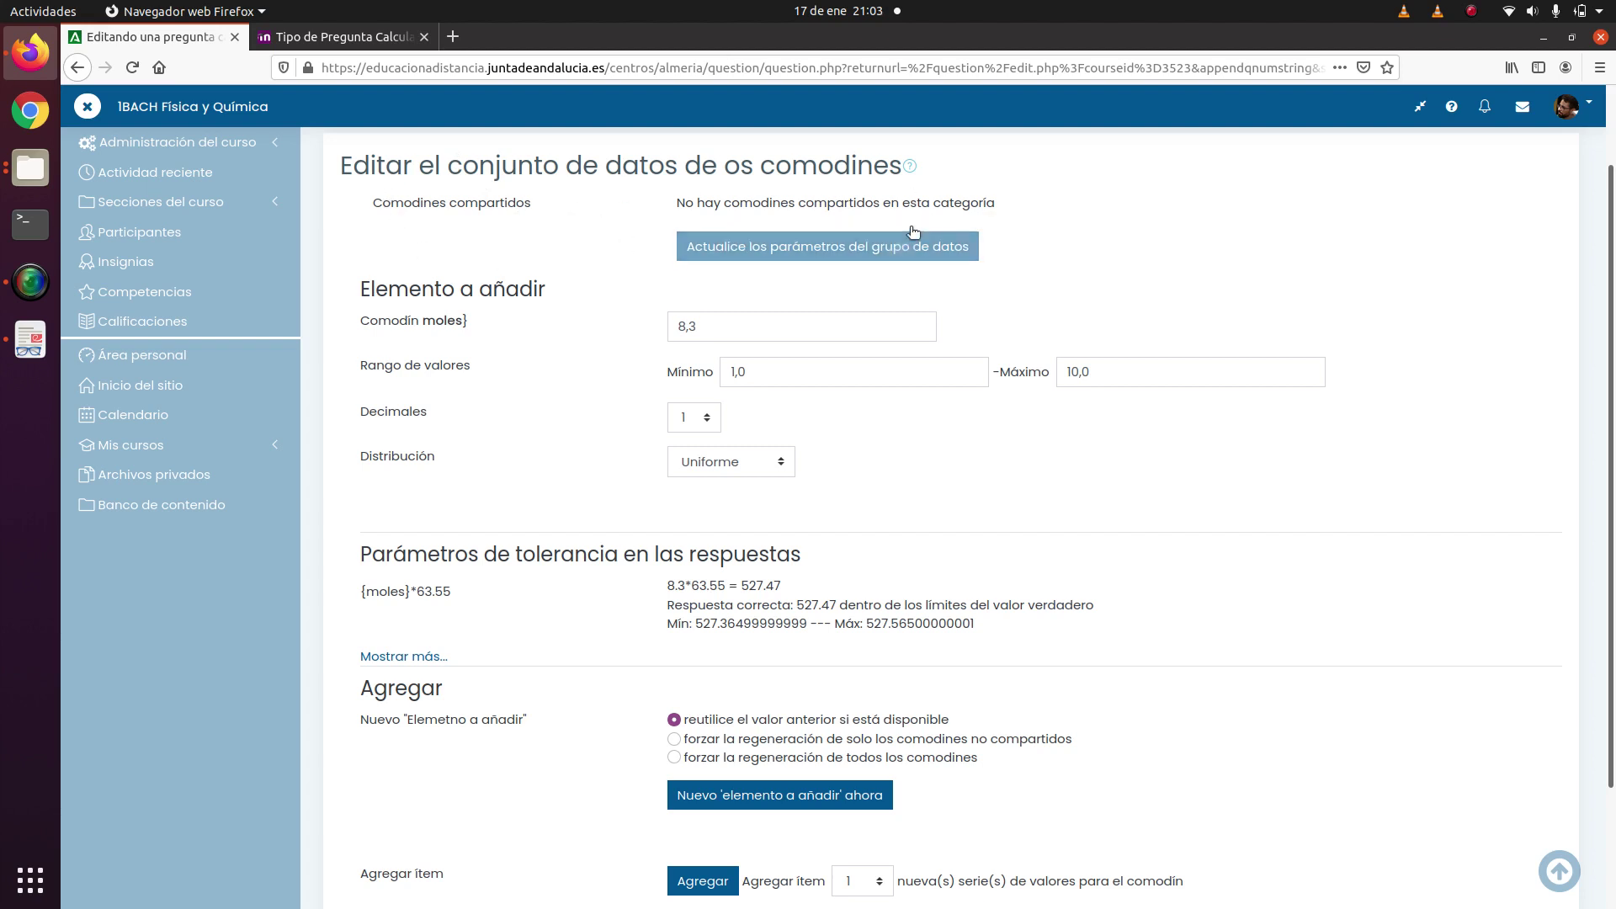
{"action": "scroll", "coordinate": [579, 206], "scroll_direction": "up", "scroll_amount": 2}
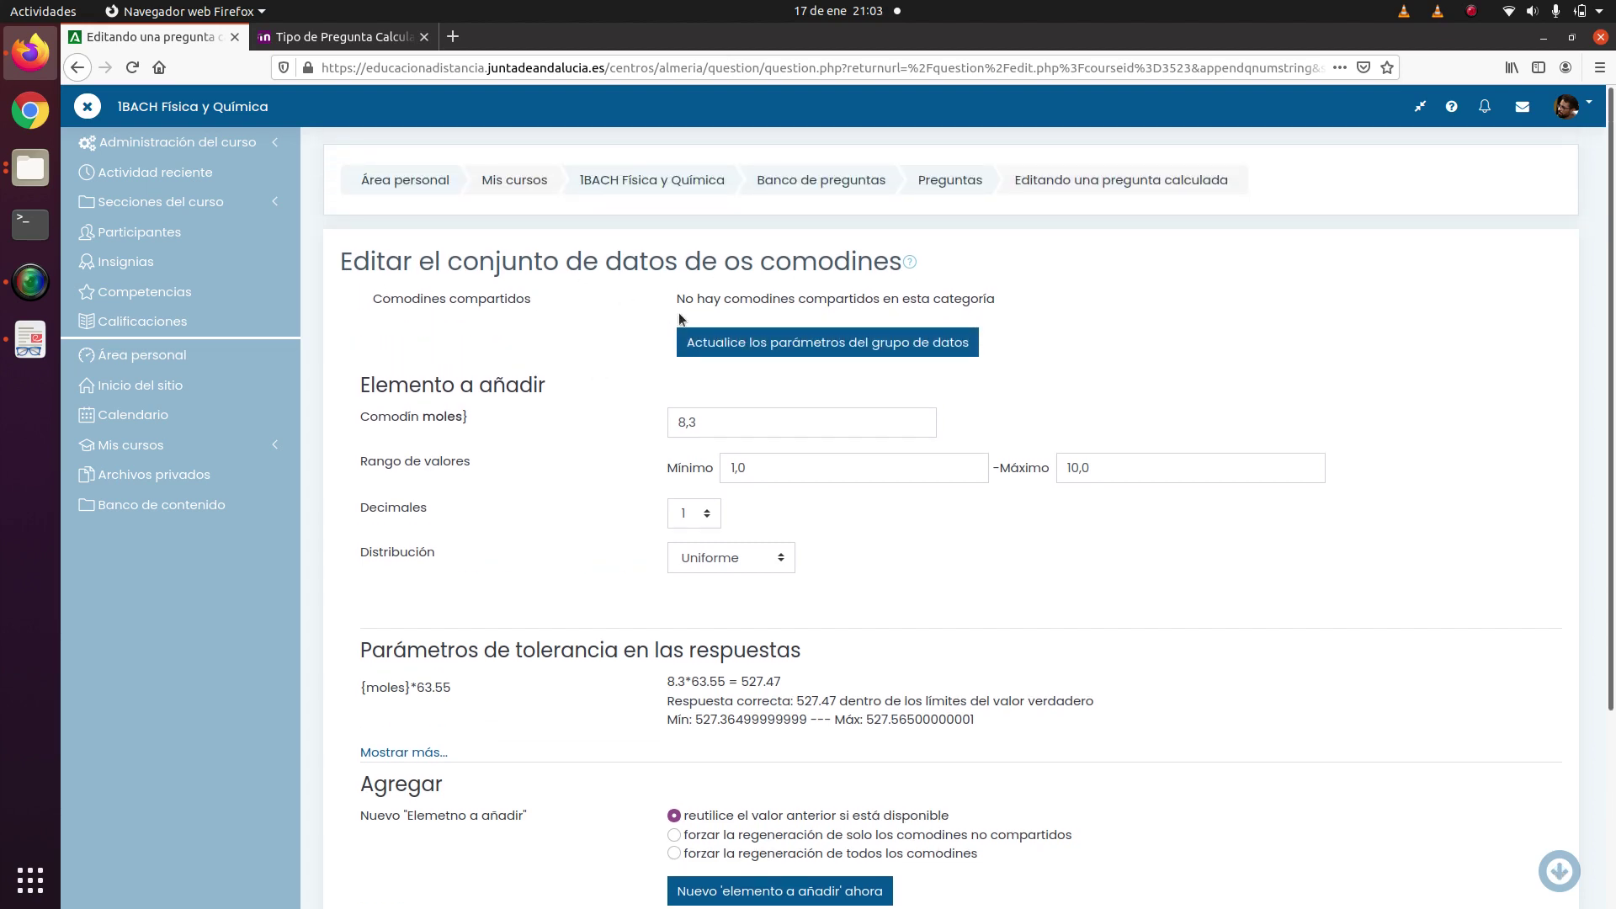
{"action": "scroll", "coordinate": [732, 308], "scroll_direction": "down", "scroll_amount": 4}
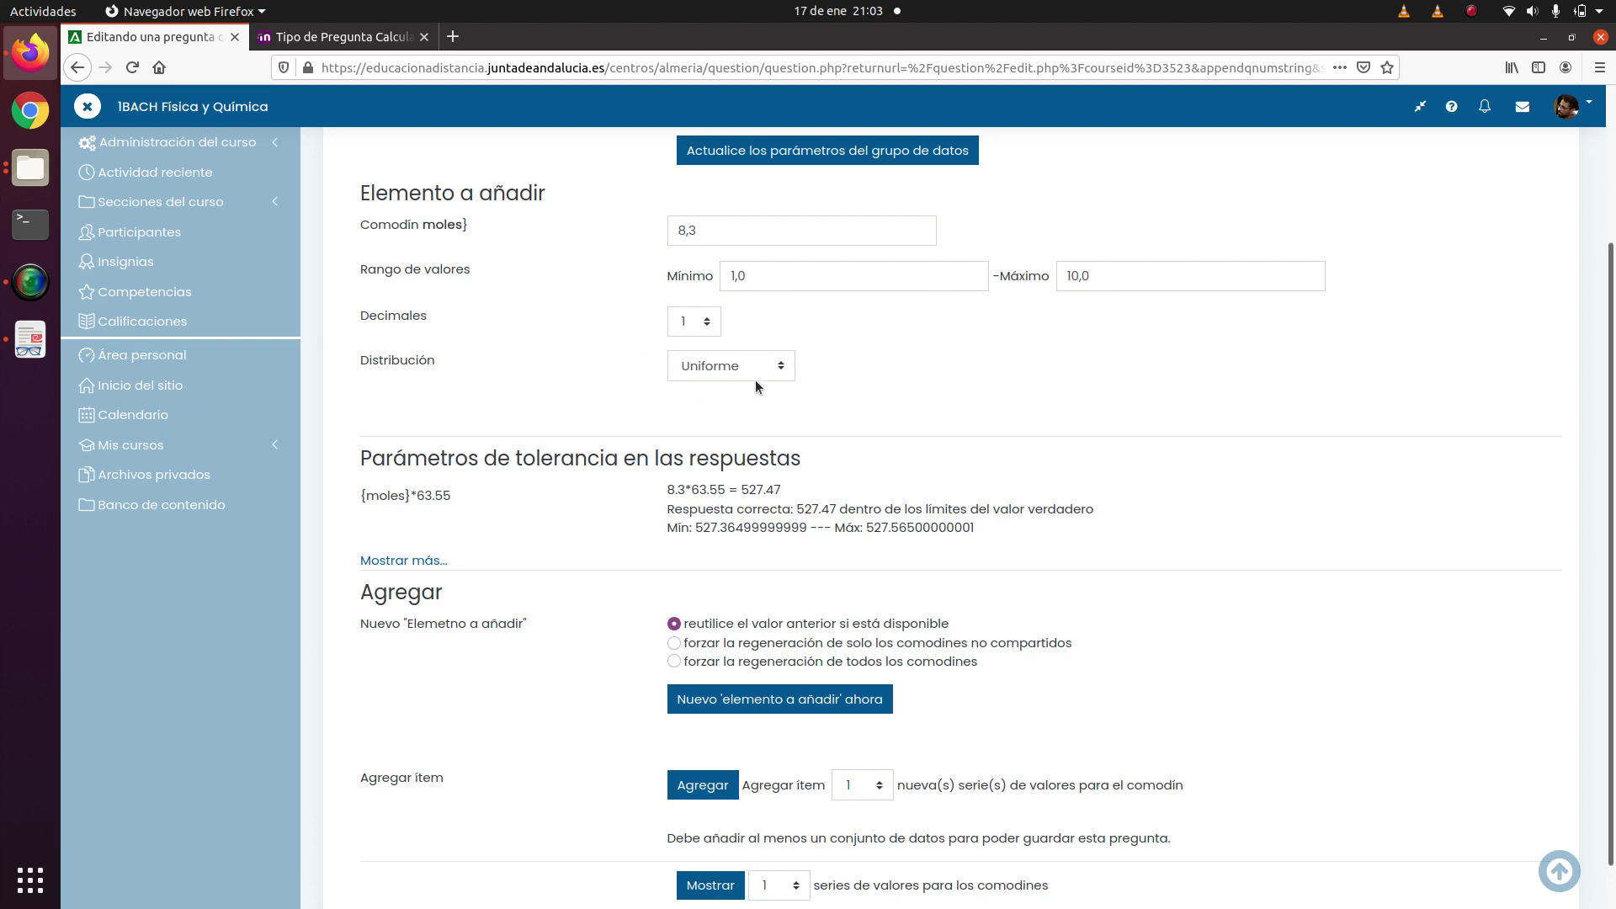
Check the distribution options available for the moles wildcard and keep Uniforme.
{"action": "left_click", "coordinate": [781, 367]}
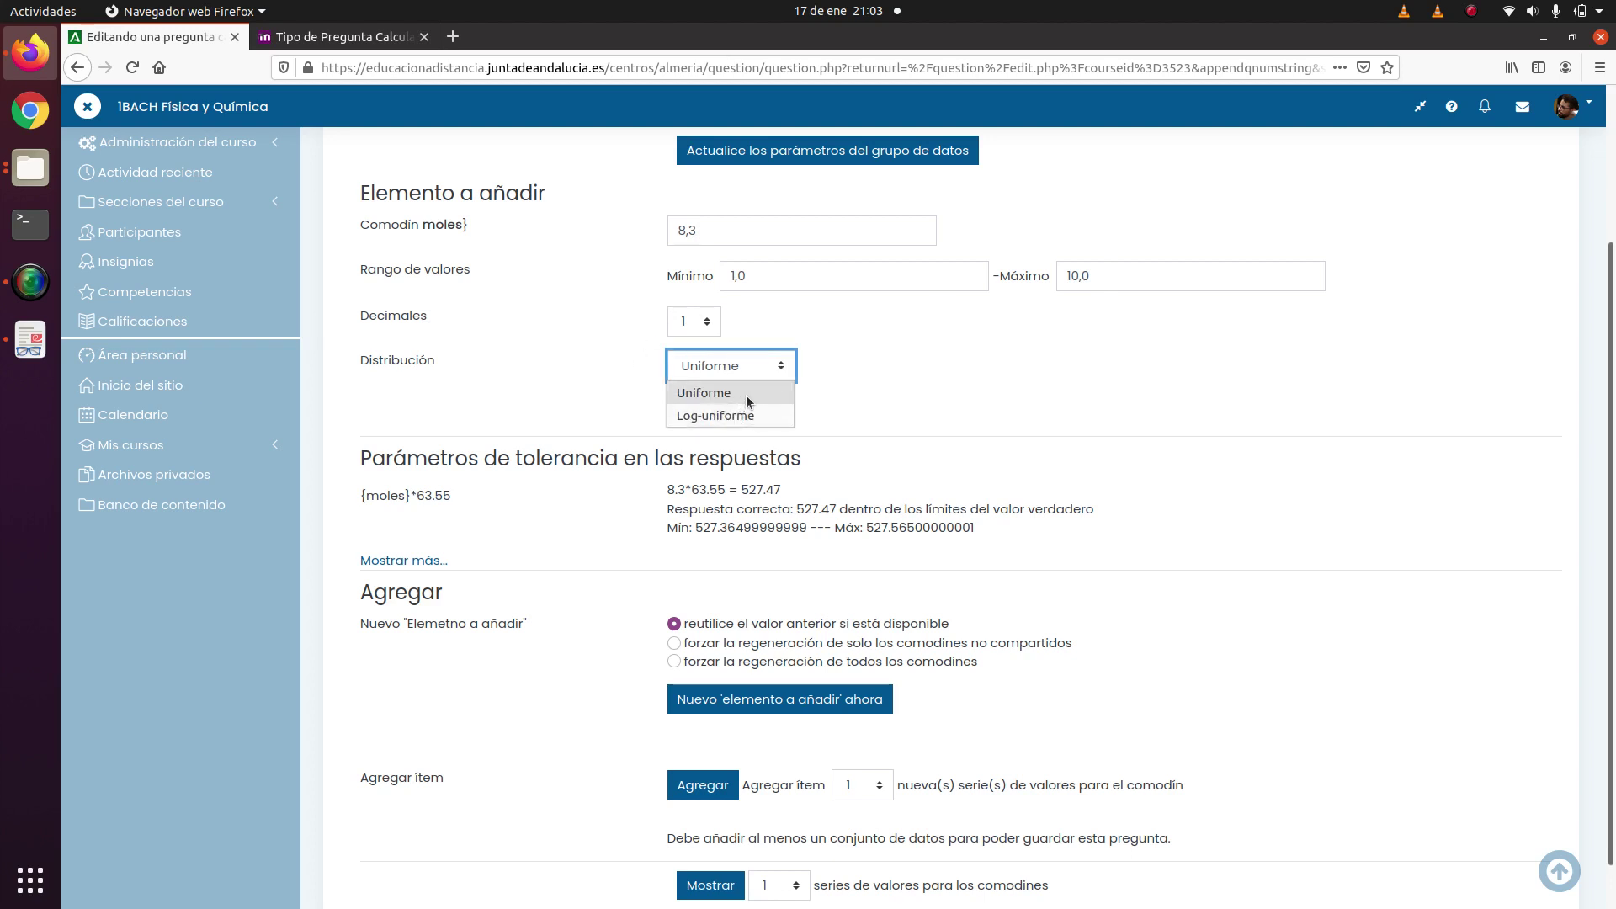
{"action": "left_click", "coordinate": [724, 365]}
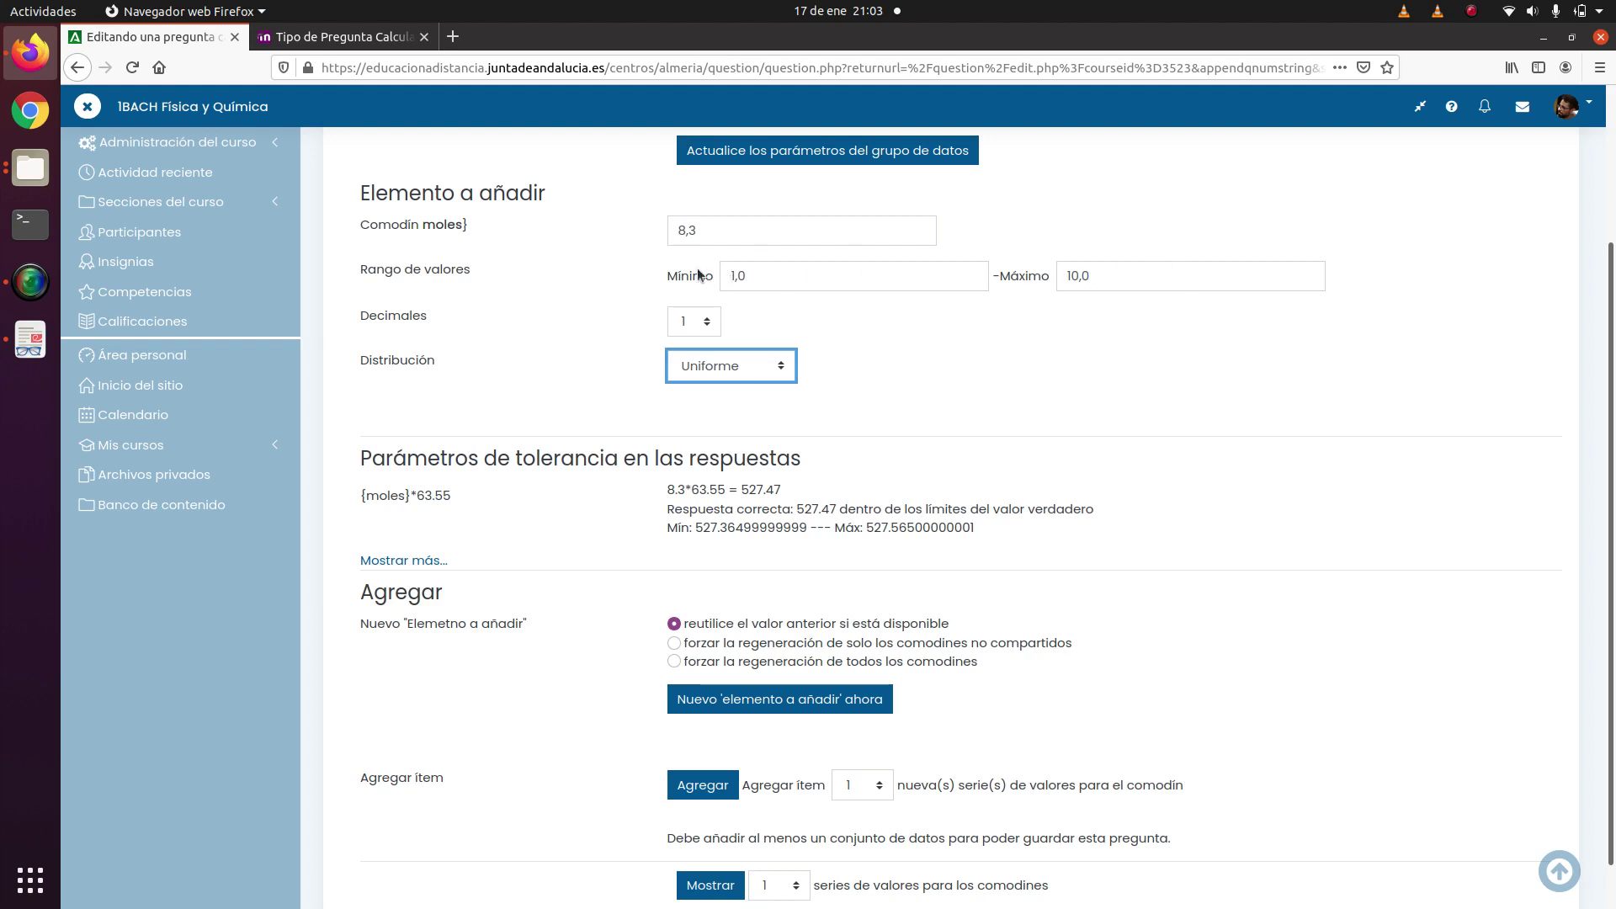
{"action": "left_click", "coordinate": [754, 364]}
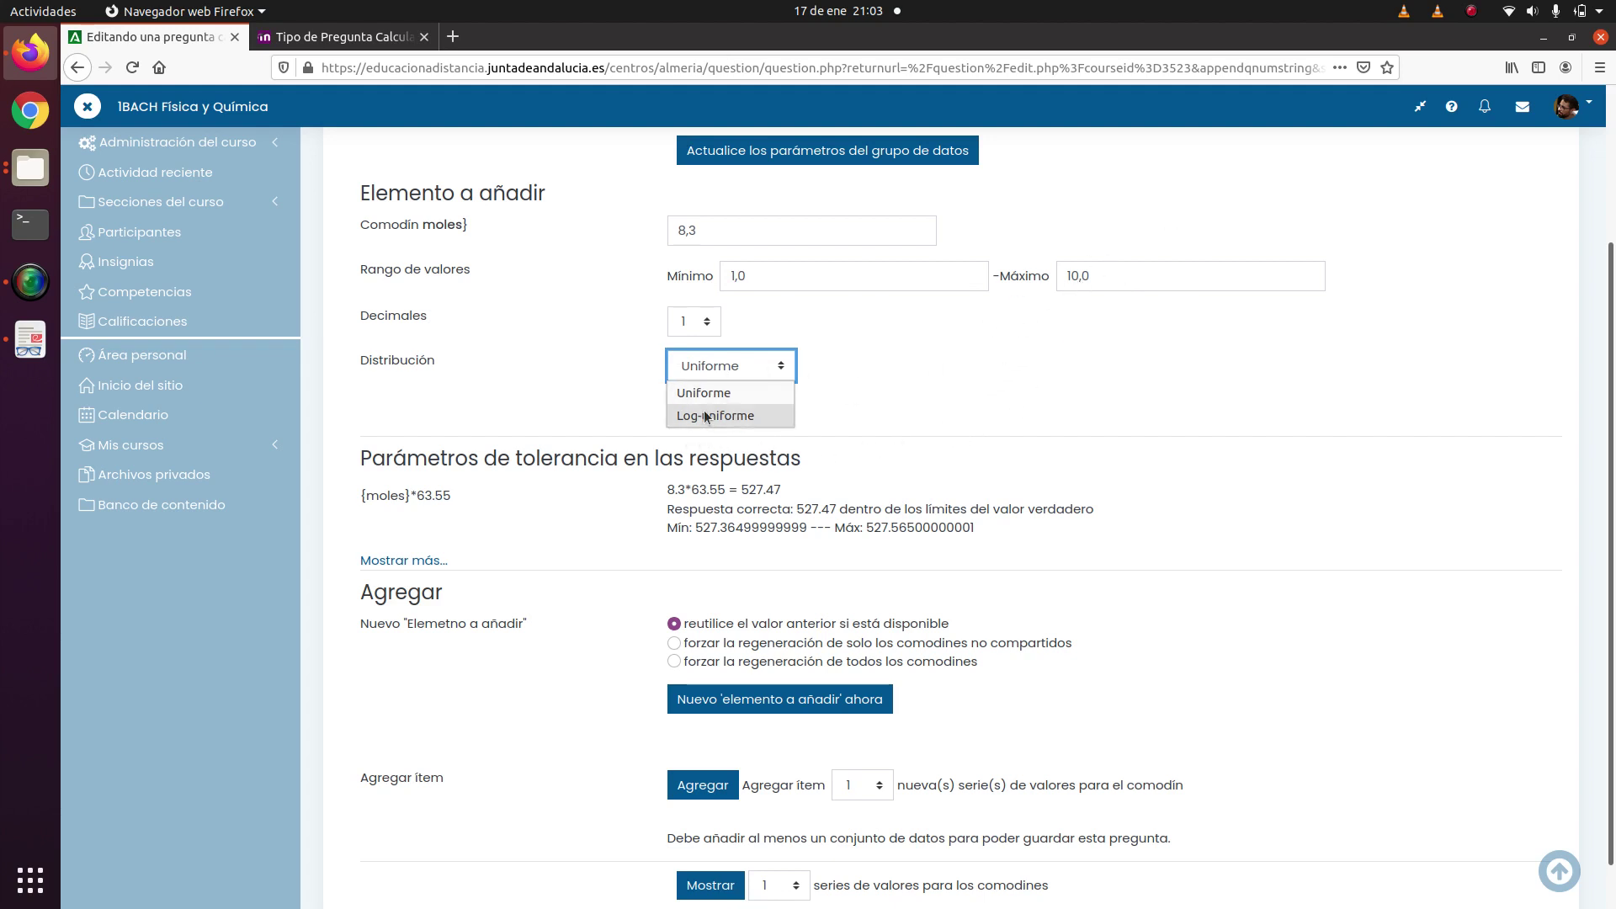
{"action": "left_click", "coordinate": [724, 369]}
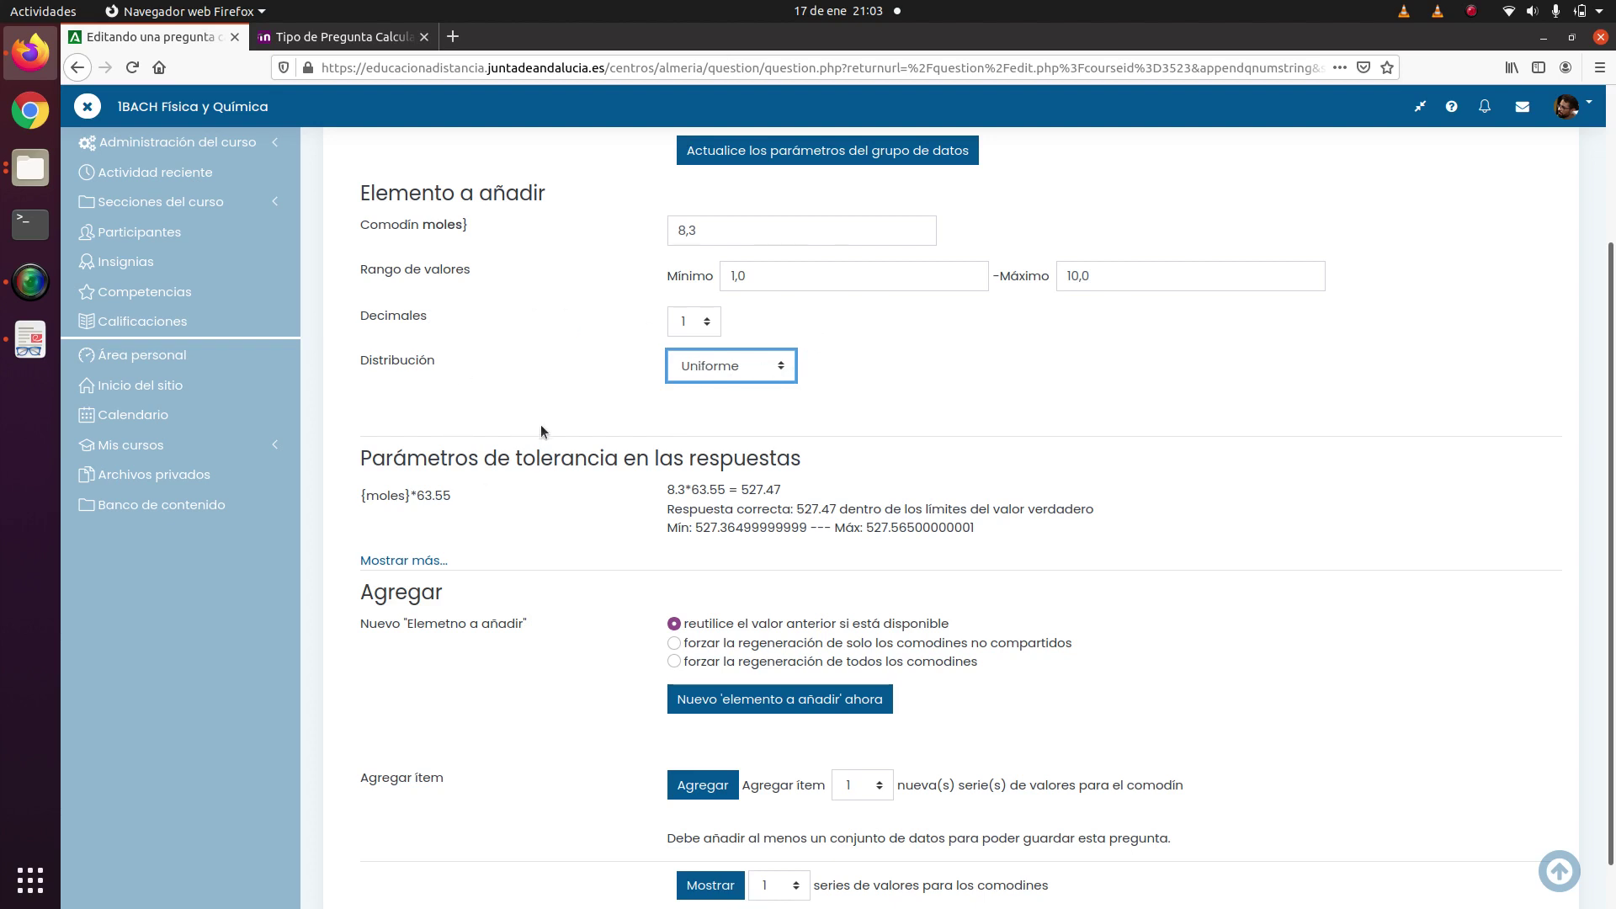
Expand the answer tolerance parameters and review the tolerance, tolerance type, displayed decimals and format alongside the options for adding items.
{"action": "scroll", "coordinate": [541, 431], "scroll_direction": "down", "scroll_amount": 1}
{"action": "left_click", "coordinate": [421, 511]}
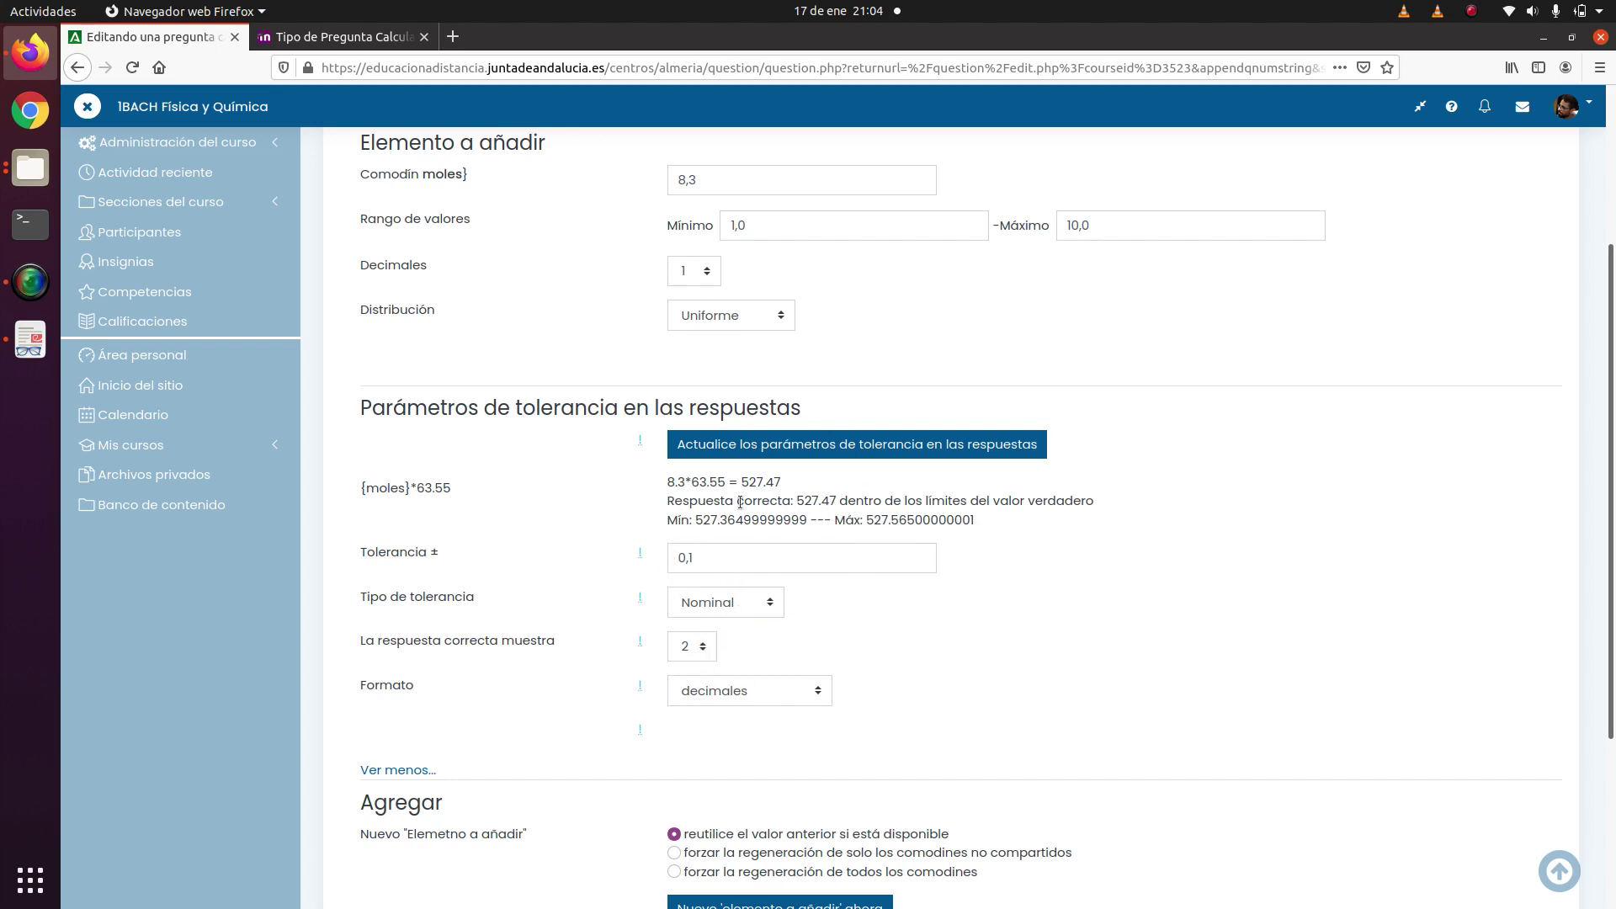
{"action": "scroll", "coordinate": [575, 627], "scroll_direction": "down", "scroll_amount": 5}
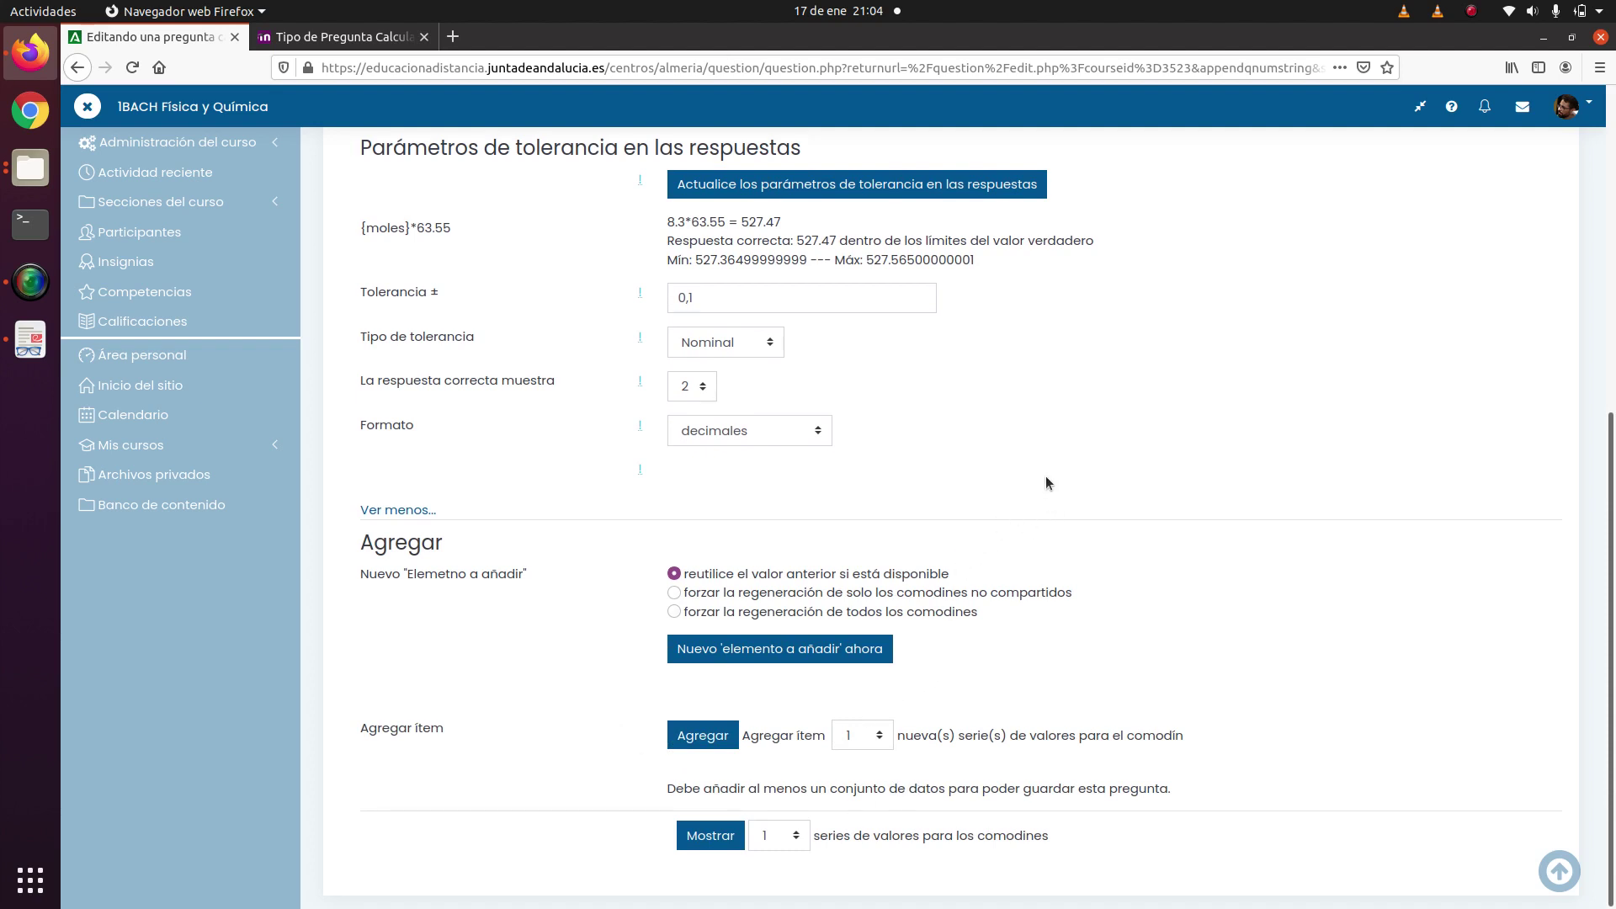
{"action": "scroll", "coordinate": [1046, 476], "scroll_direction": "up", "scroll_amount": 4}
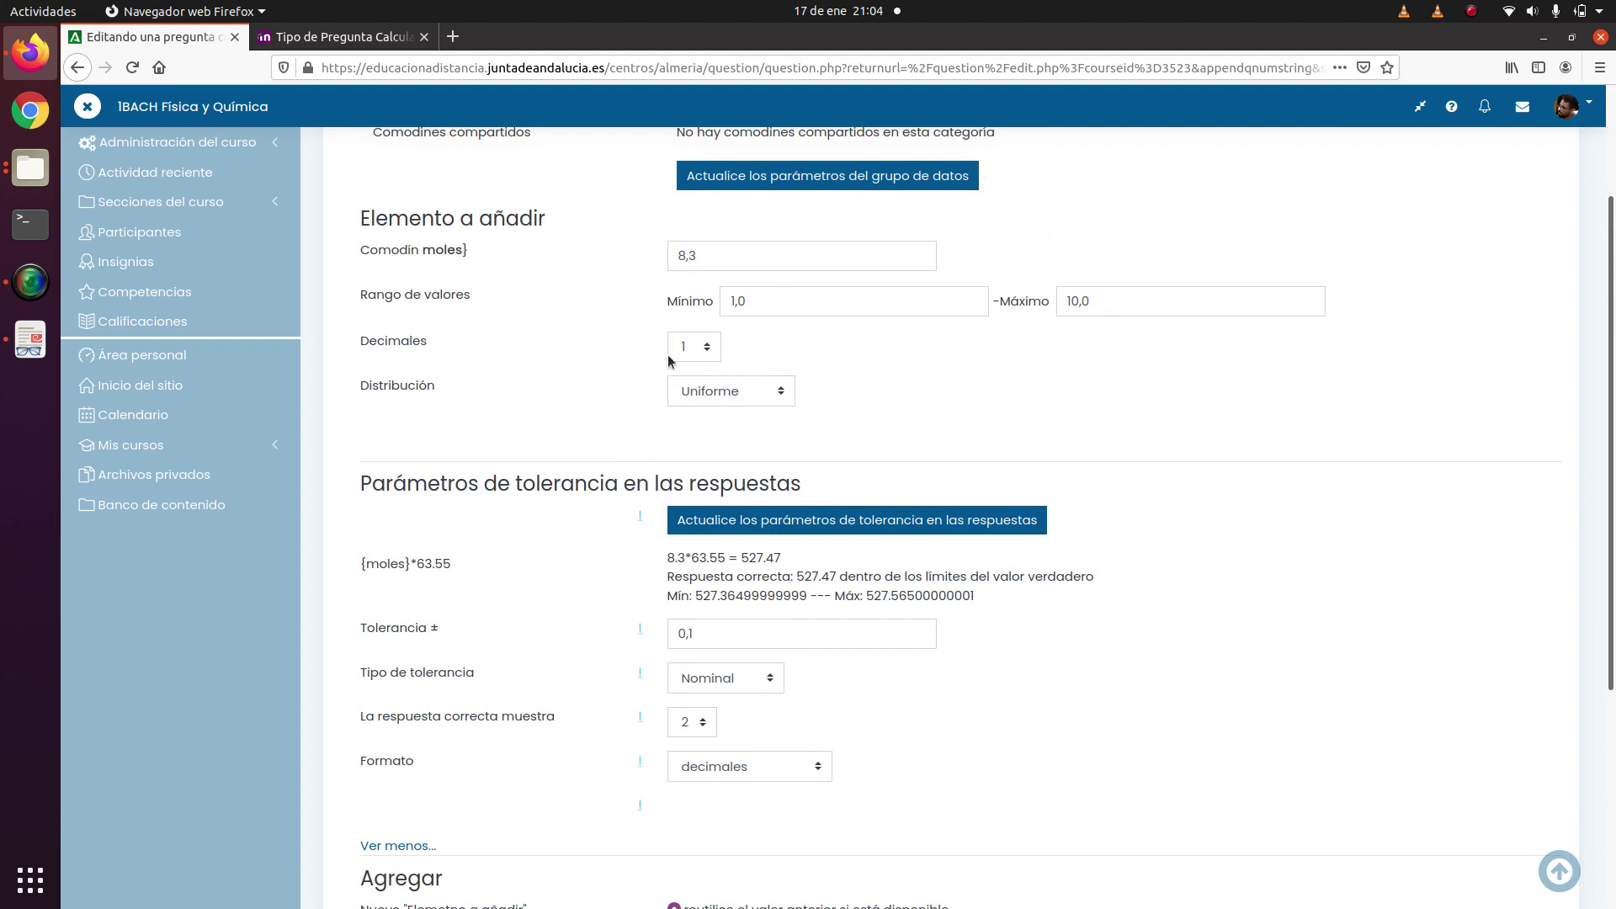
{"action": "scroll", "coordinate": [857, 409], "scroll_direction": "down", "scroll_amount": 4}
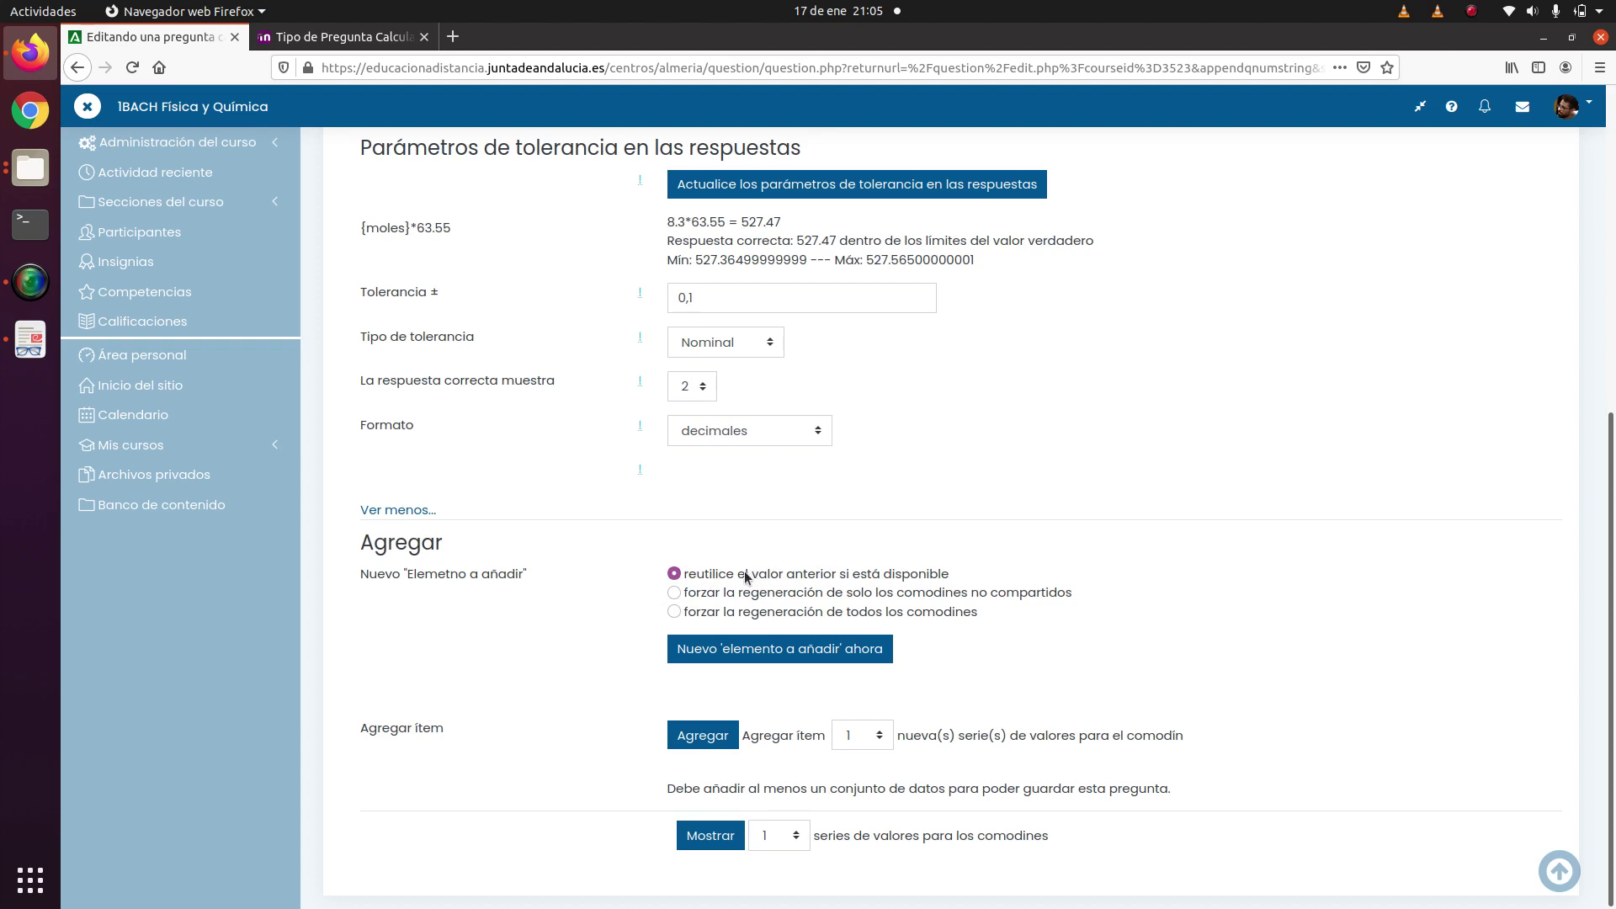
Generate a new item value for the moles wildcard, forcing regeneration of only the non-shared wildcards.
{"action": "left_click", "coordinate": [675, 593]}
{"action": "left_click", "coordinate": [676, 613]}
{"action": "left_click", "coordinate": [785, 655]}
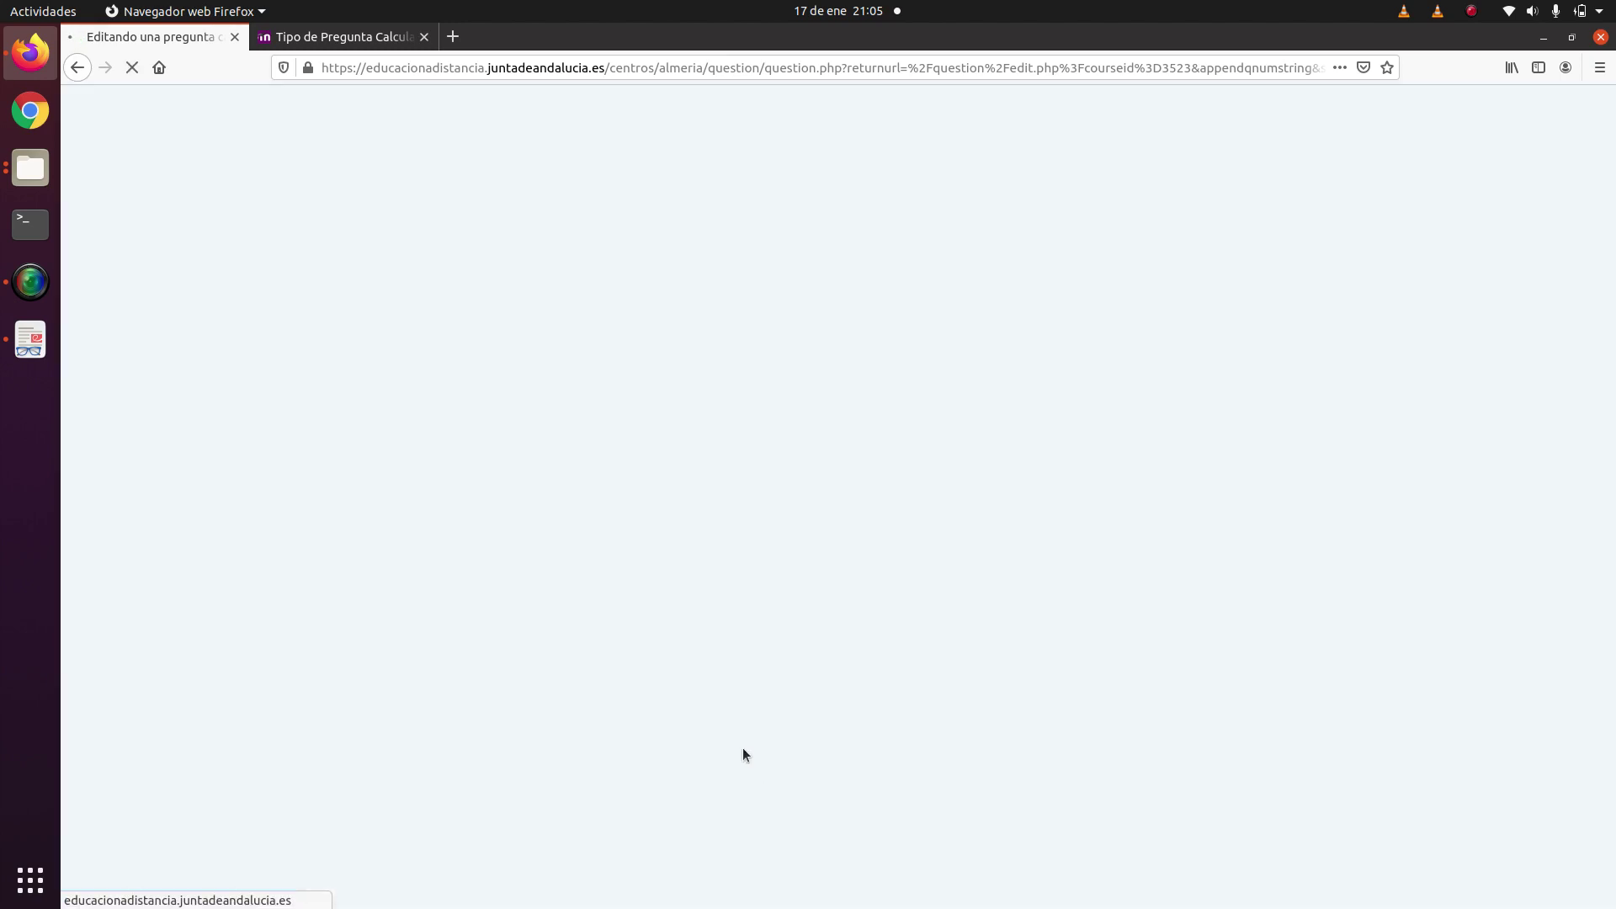
{"action": "scroll", "coordinate": [931, 595], "scroll_direction": "down", "scroll_amount": 3}
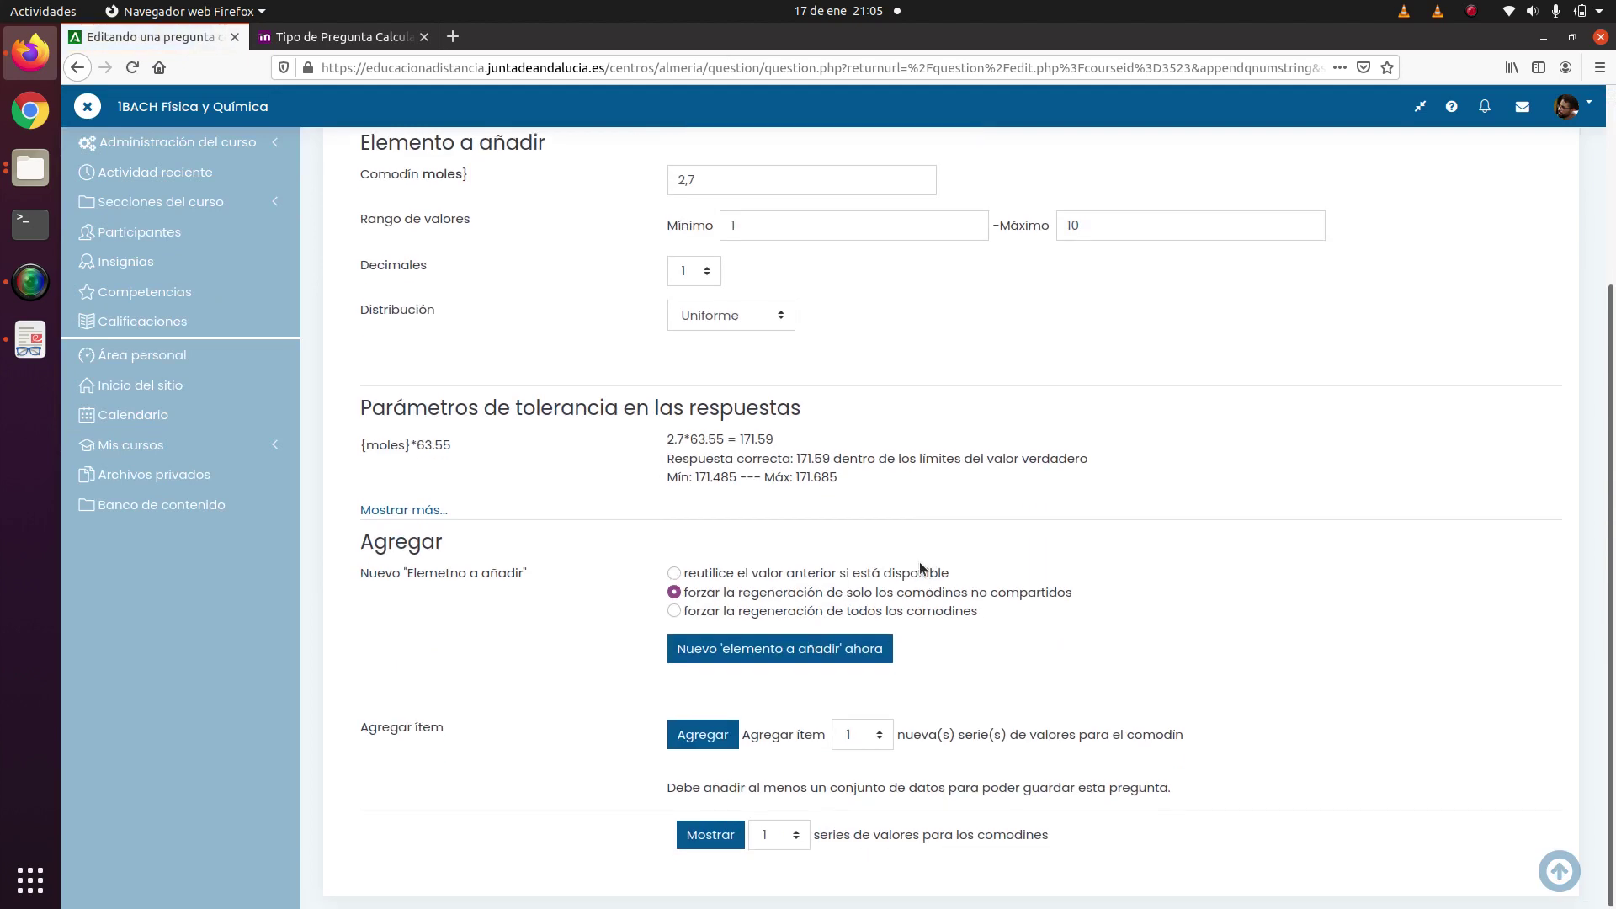
Add 10 new sets of values for the moles wildcard to the dataset.
{"action": "left_click", "coordinate": [703, 734]}
{"action": "scroll", "coordinate": [687, 426], "scroll_direction": "up", "scroll_amount": 3}
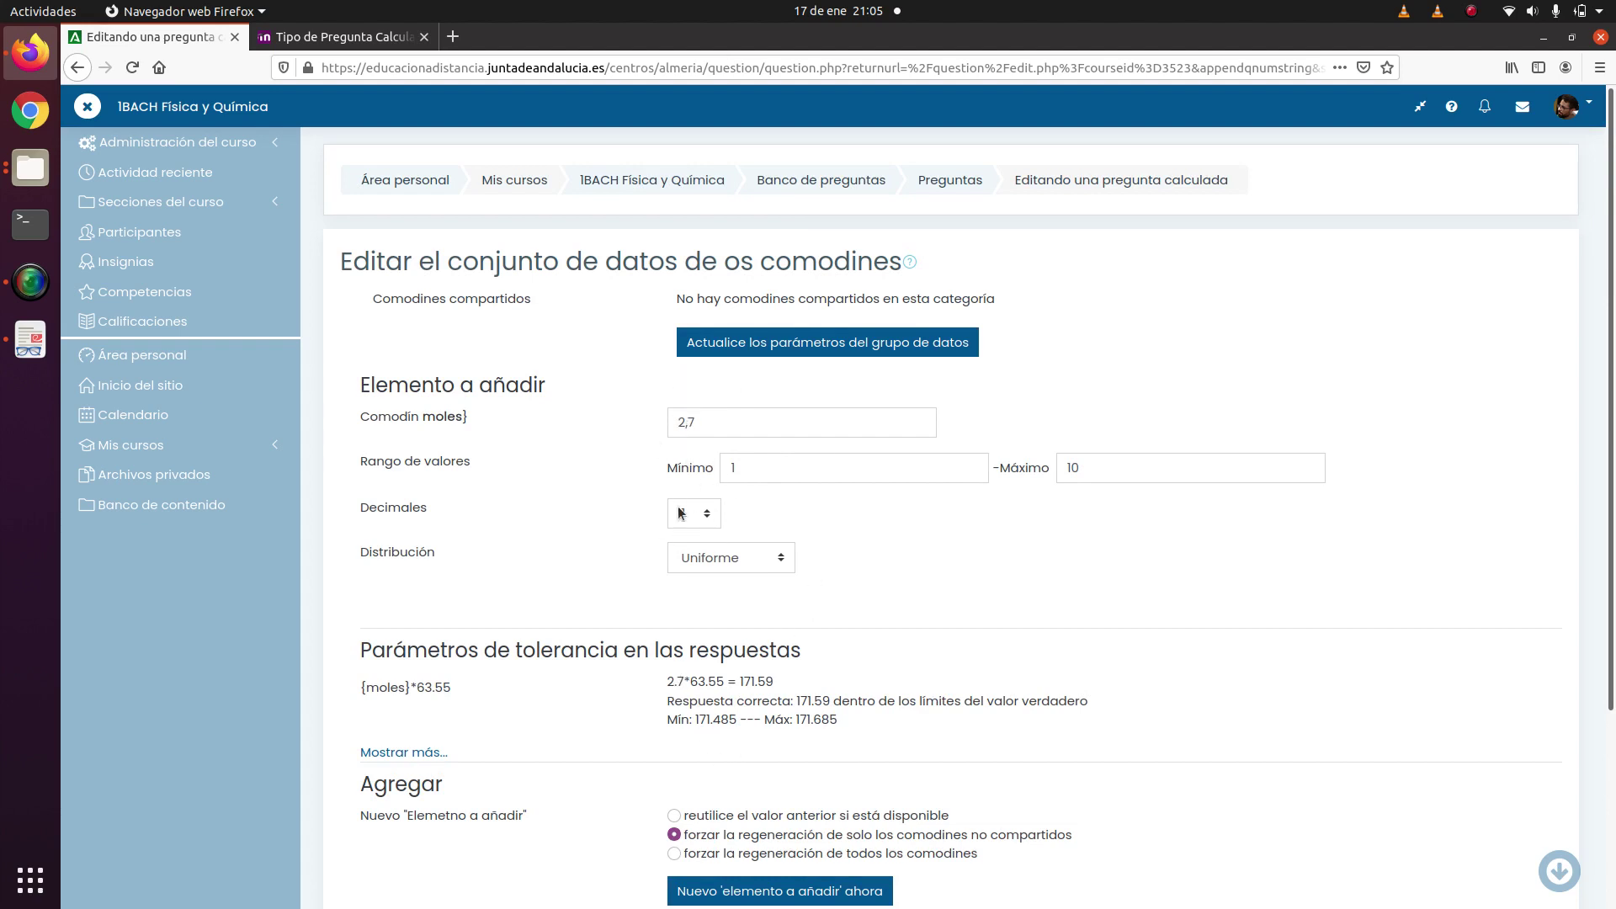
{"action": "scroll", "coordinate": [834, 810], "scroll_direction": "down", "scroll_amount": 3}
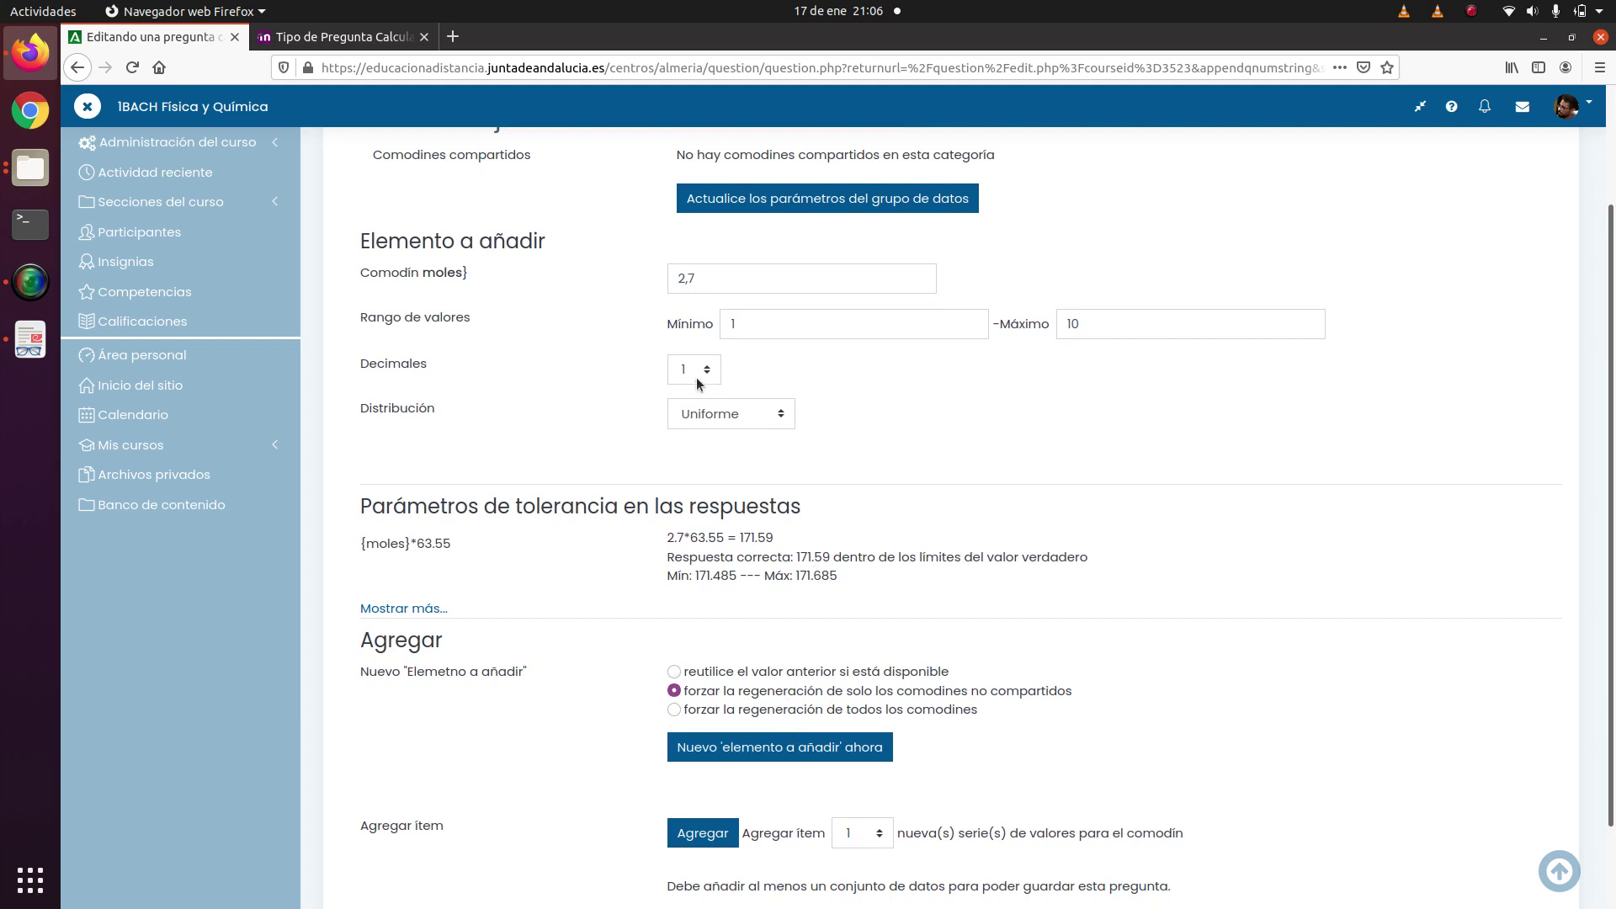
{"action": "left_click", "coordinate": [802, 752]}
{"action": "scroll", "coordinate": [822, 703], "scroll_direction": "down", "scroll_amount": 2}
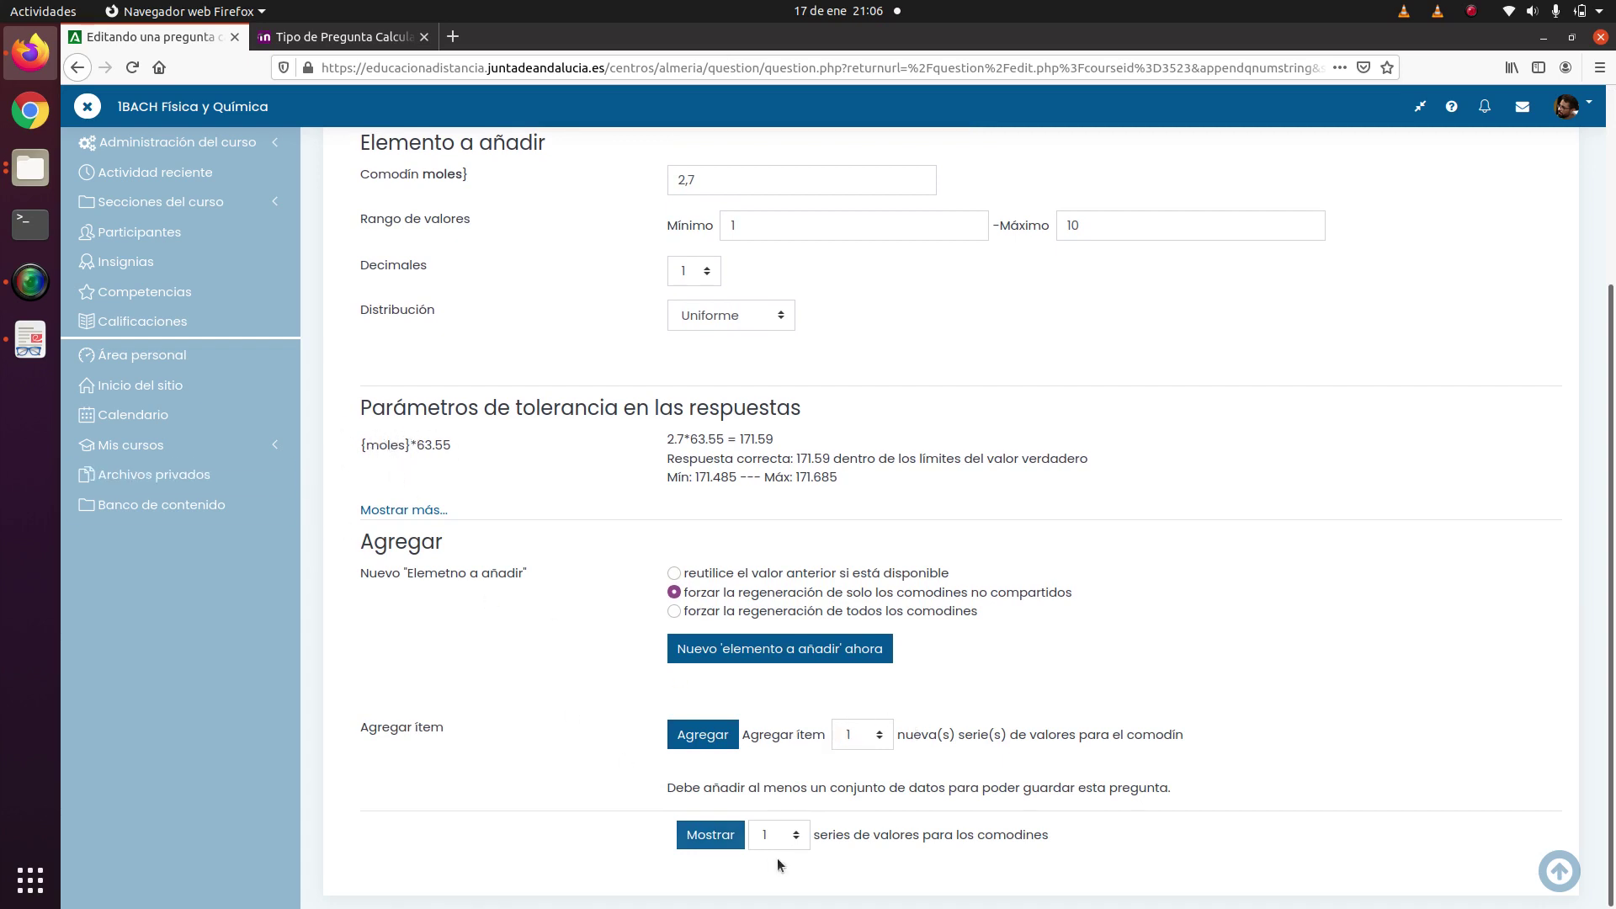
{"action": "left_click", "coordinate": [725, 737]}
{"action": "left_click", "coordinate": [882, 737]}
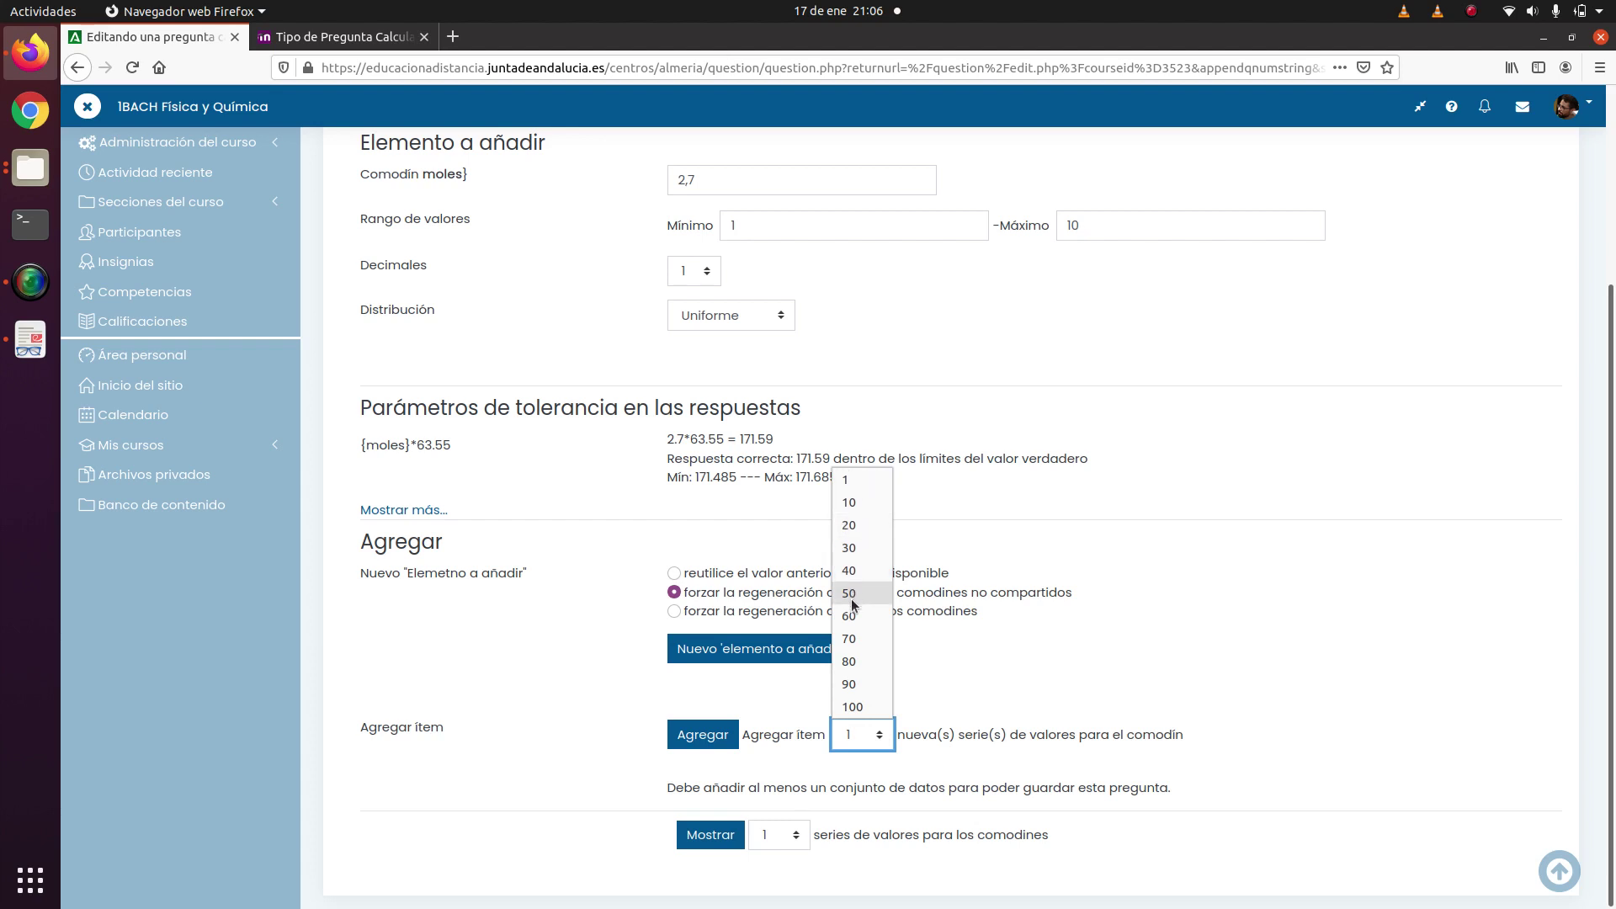
{"action": "left_click", "coordinate": [850, 502]}
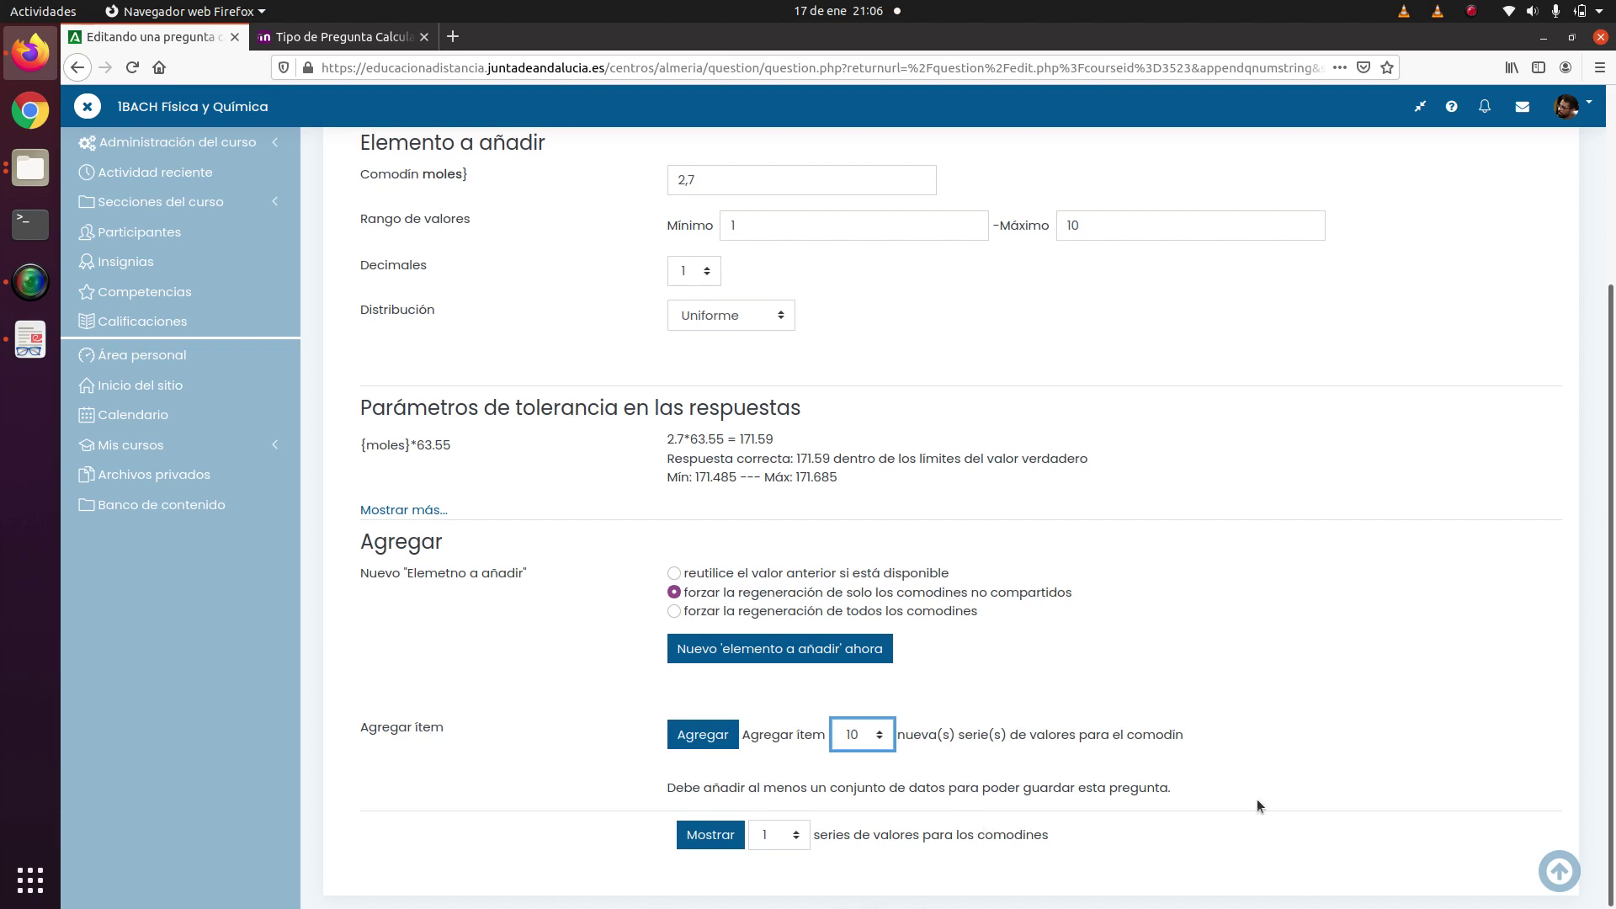
{"action": "left_click", "coordinate": [703, 740]}
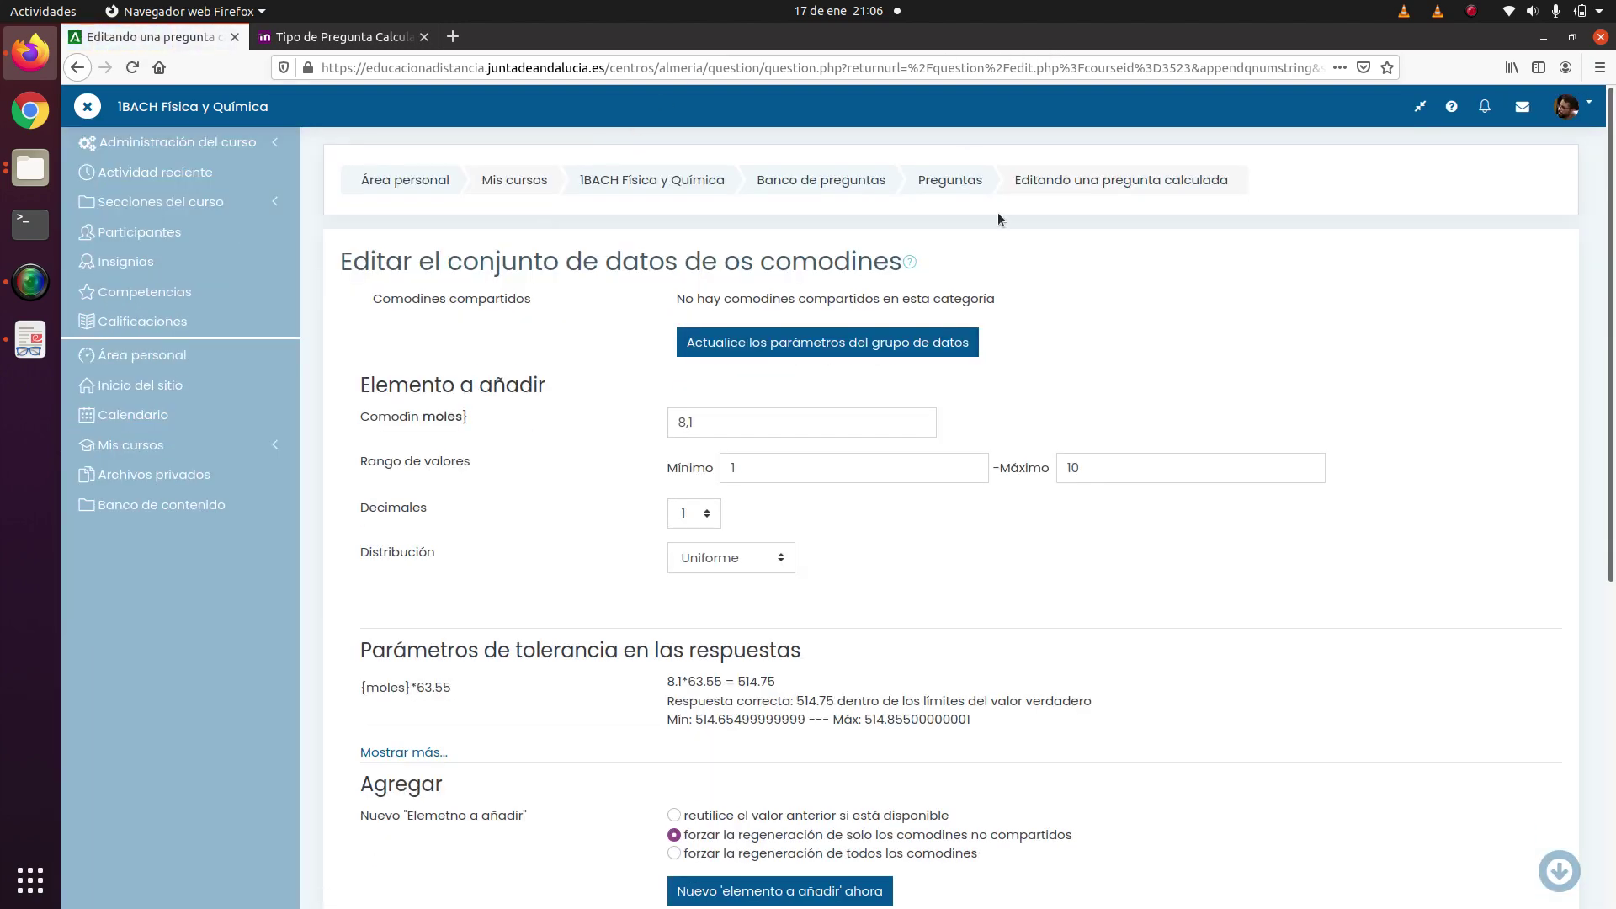
Display 10 sets of wildcard values on the dataset page.
{"action": "scroll", "coordinate": [1039, 216], "scroll_direction": "down", "scroll_amount": 6}
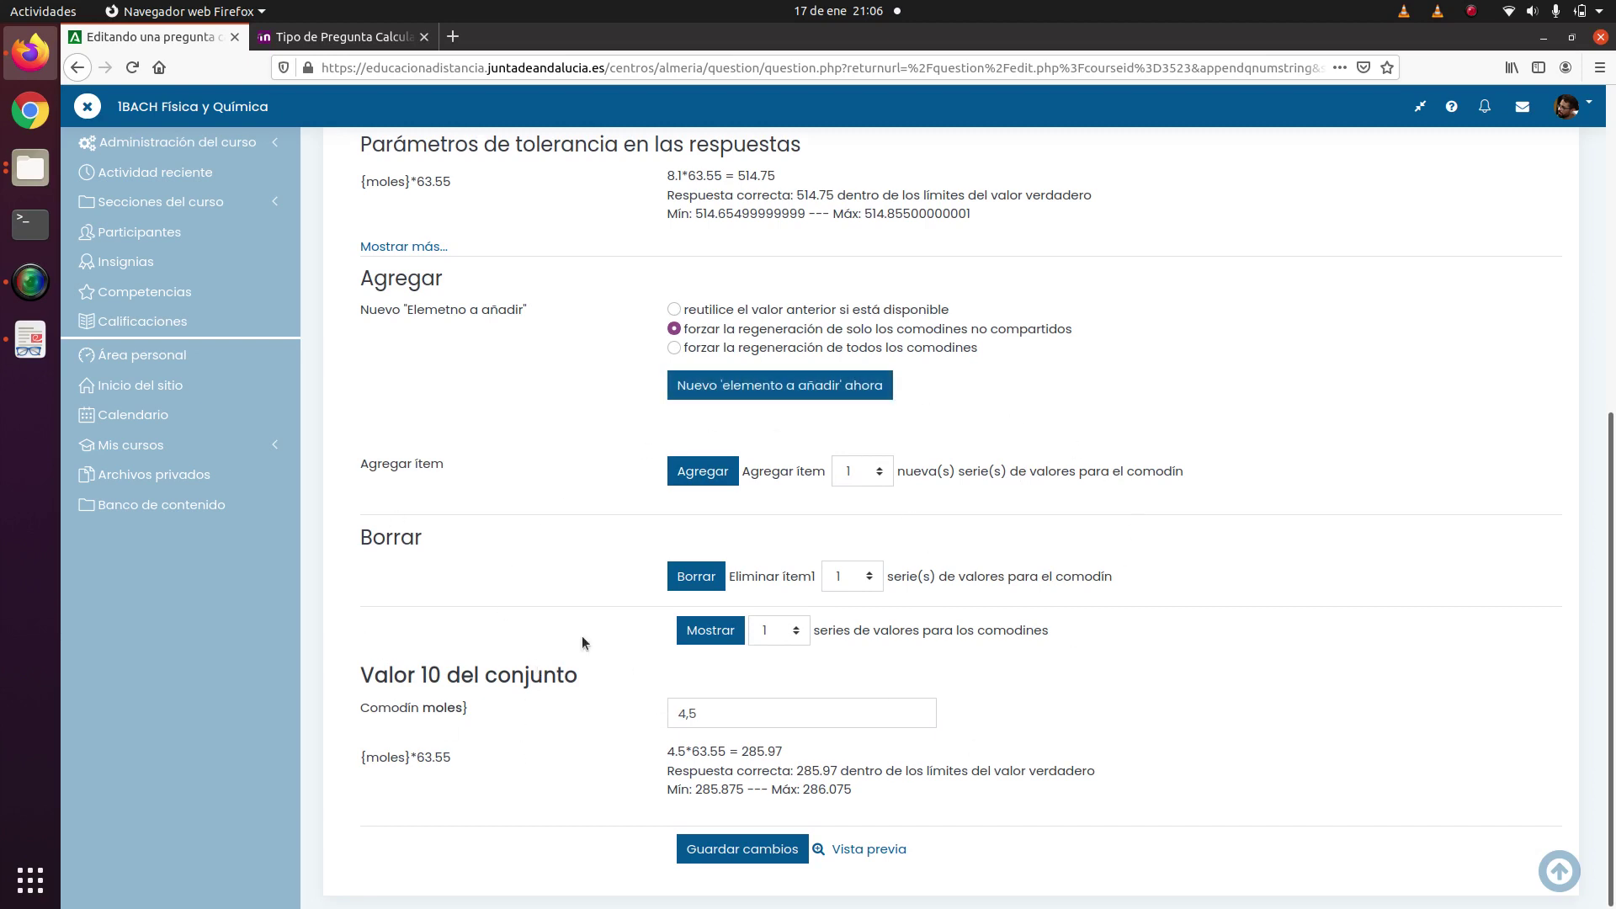
{"action": "left_click", "coordinate": [738, 851]}
{"action": "left_click", "coordinate": [798, 633]}
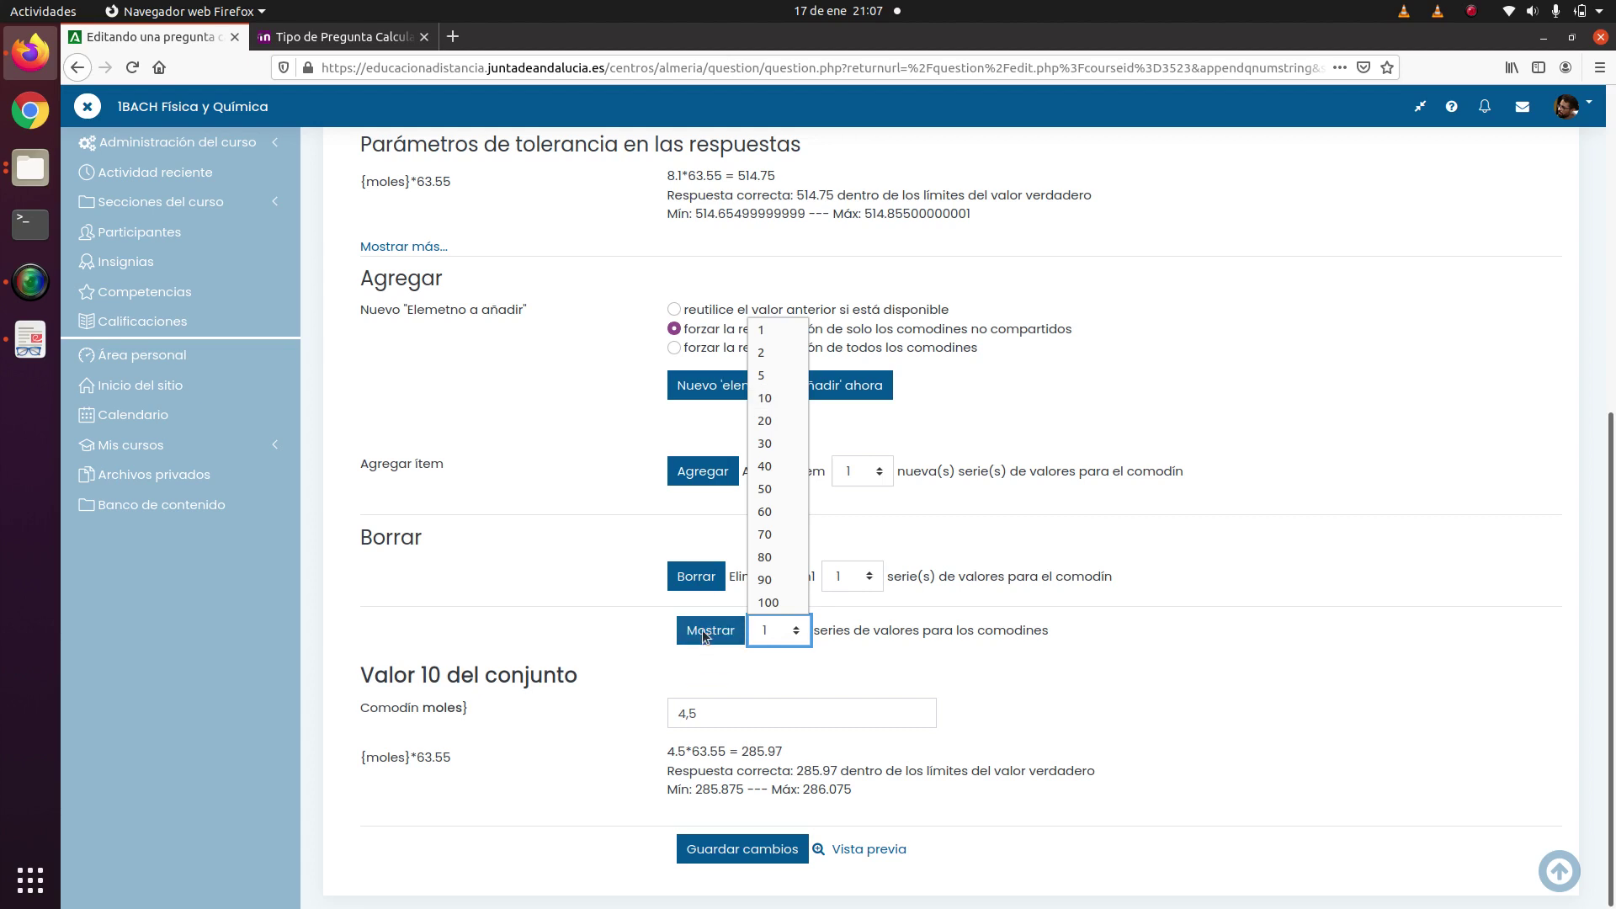
{"action": "left_click", "coordinate": [769, 401]}
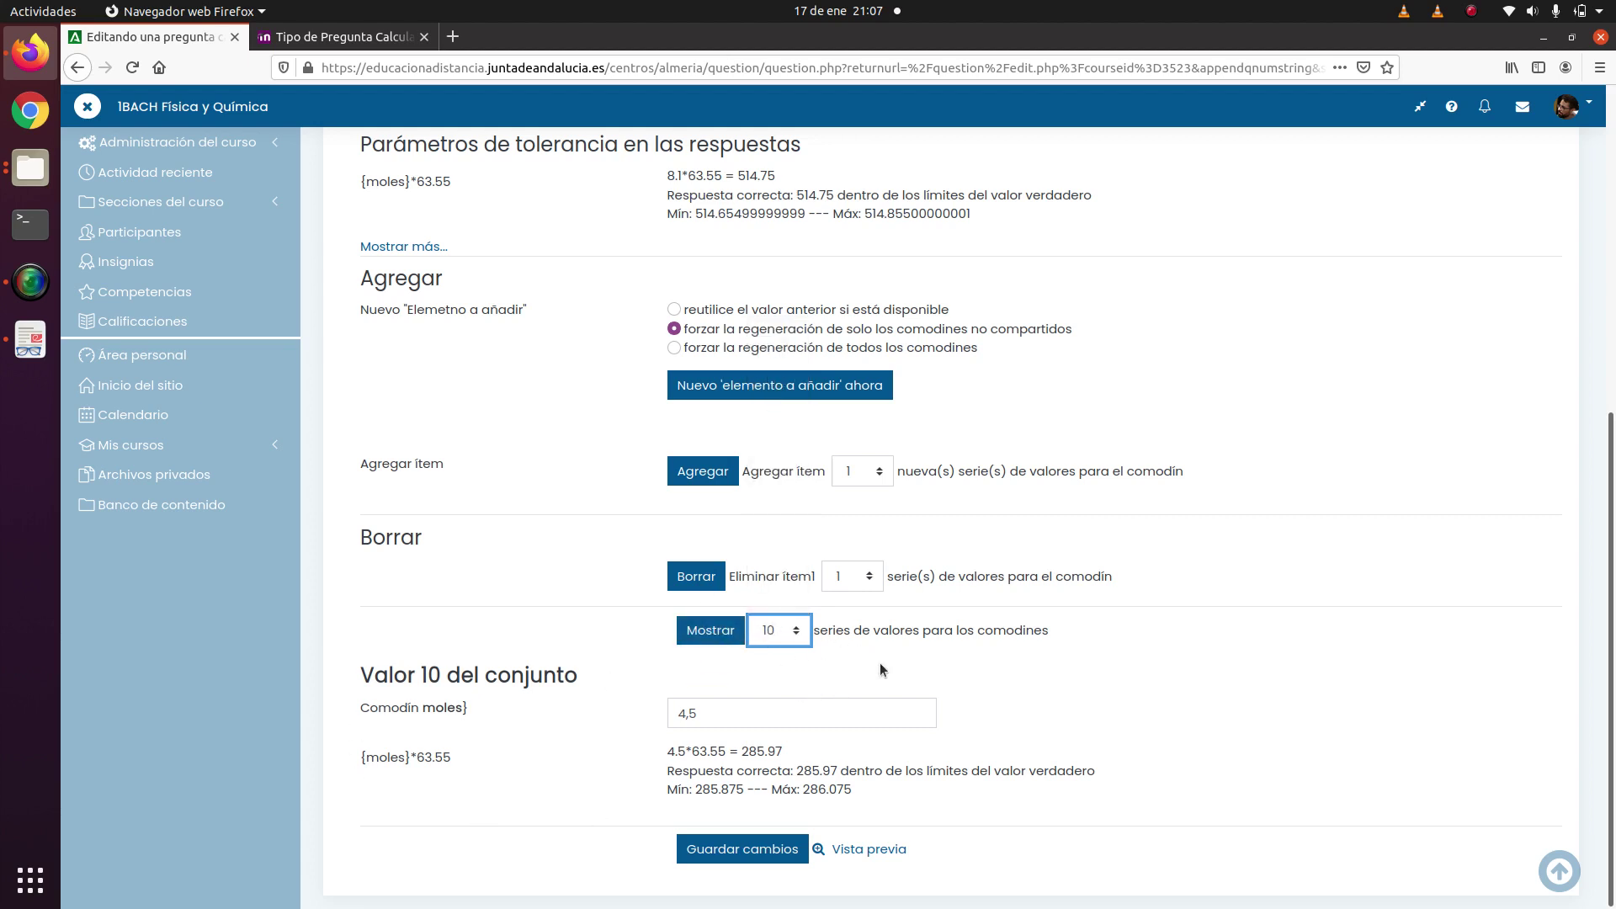
{"action": "left_click", "coordinate": [710, 632]}
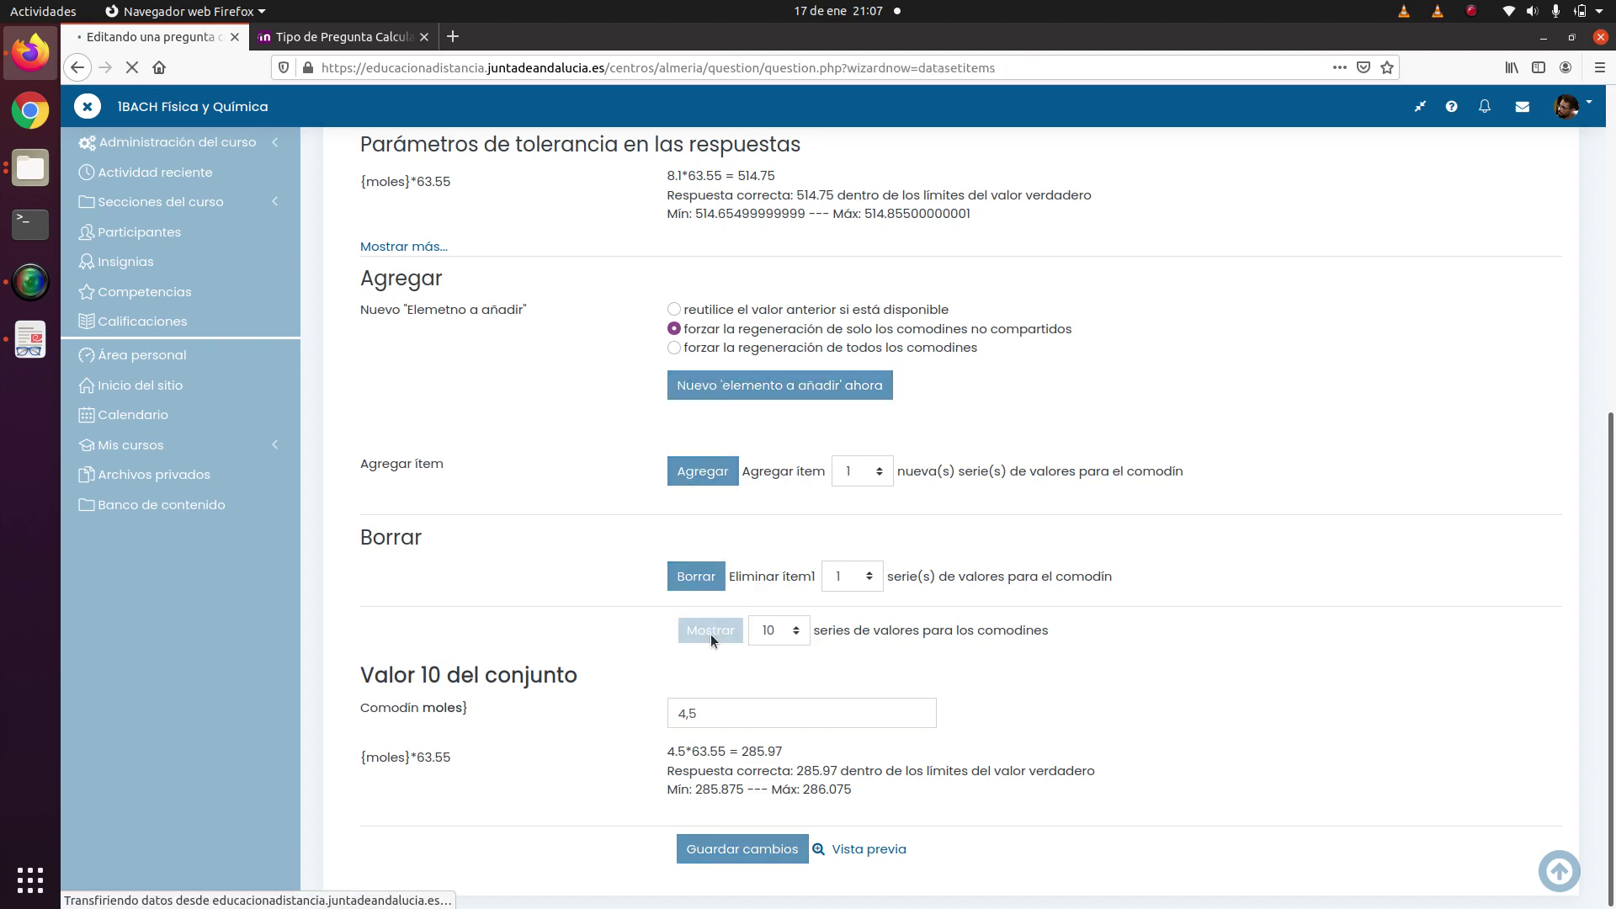
Examine the generated sets of moles values with their computed answers and tolerance limits, from set 10 down to set 1.
{"action": "scroll", "coordinate": [939, 471], "scroll_direction": "down", "scroll_amount": 5}
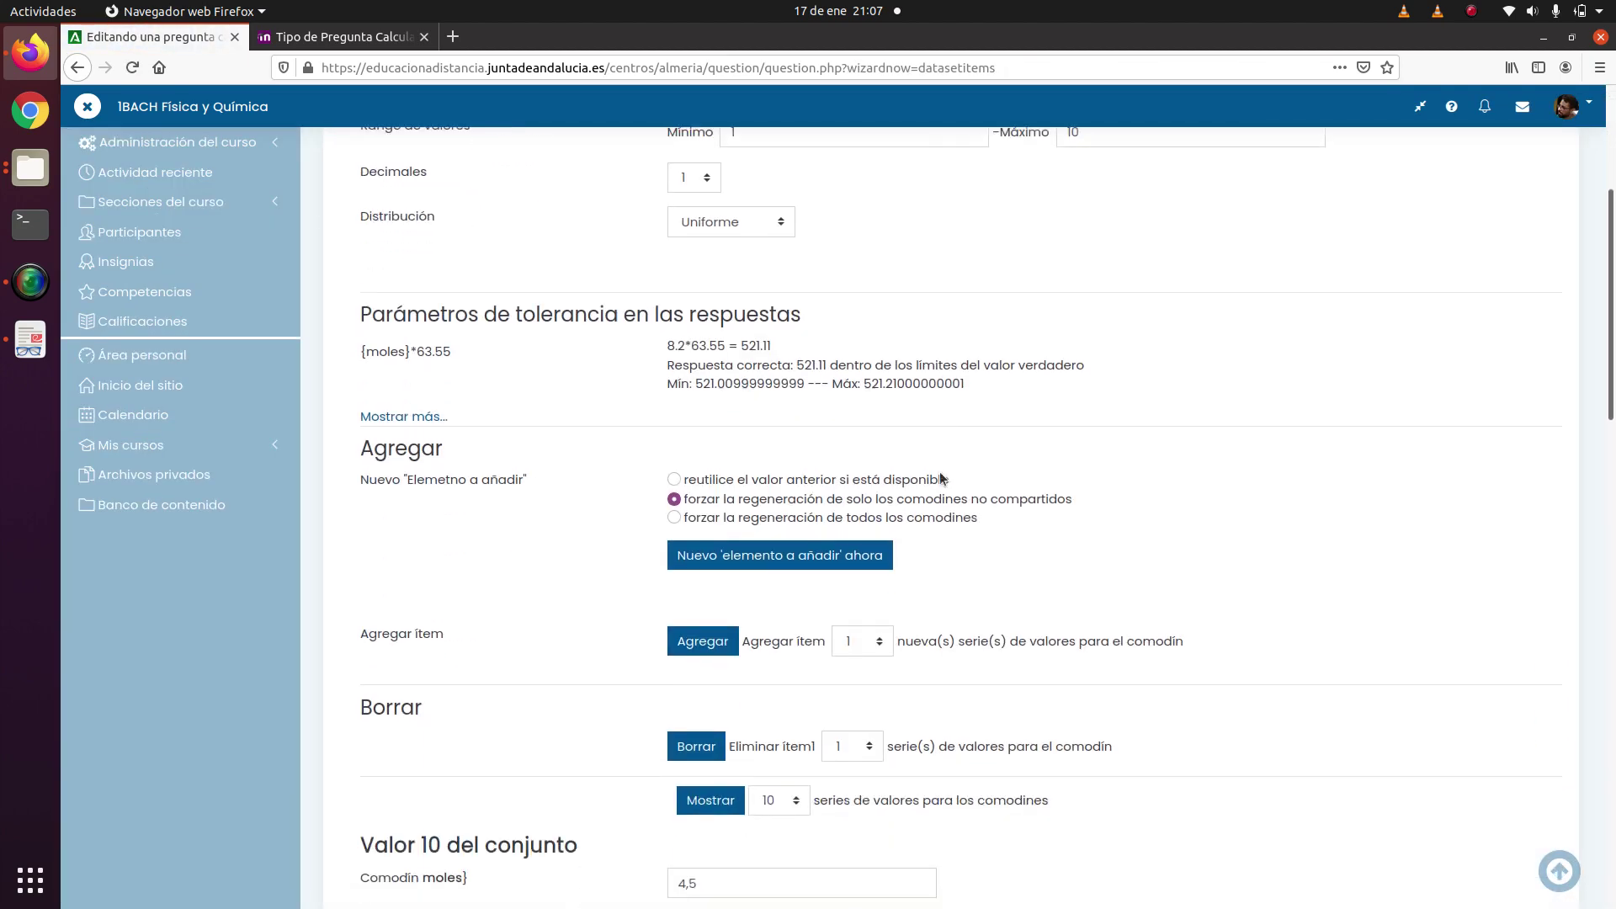
{"action": "scroll", "coordinate": [939, 471], "scroll_direction": "down", "scroll_amount": 5}
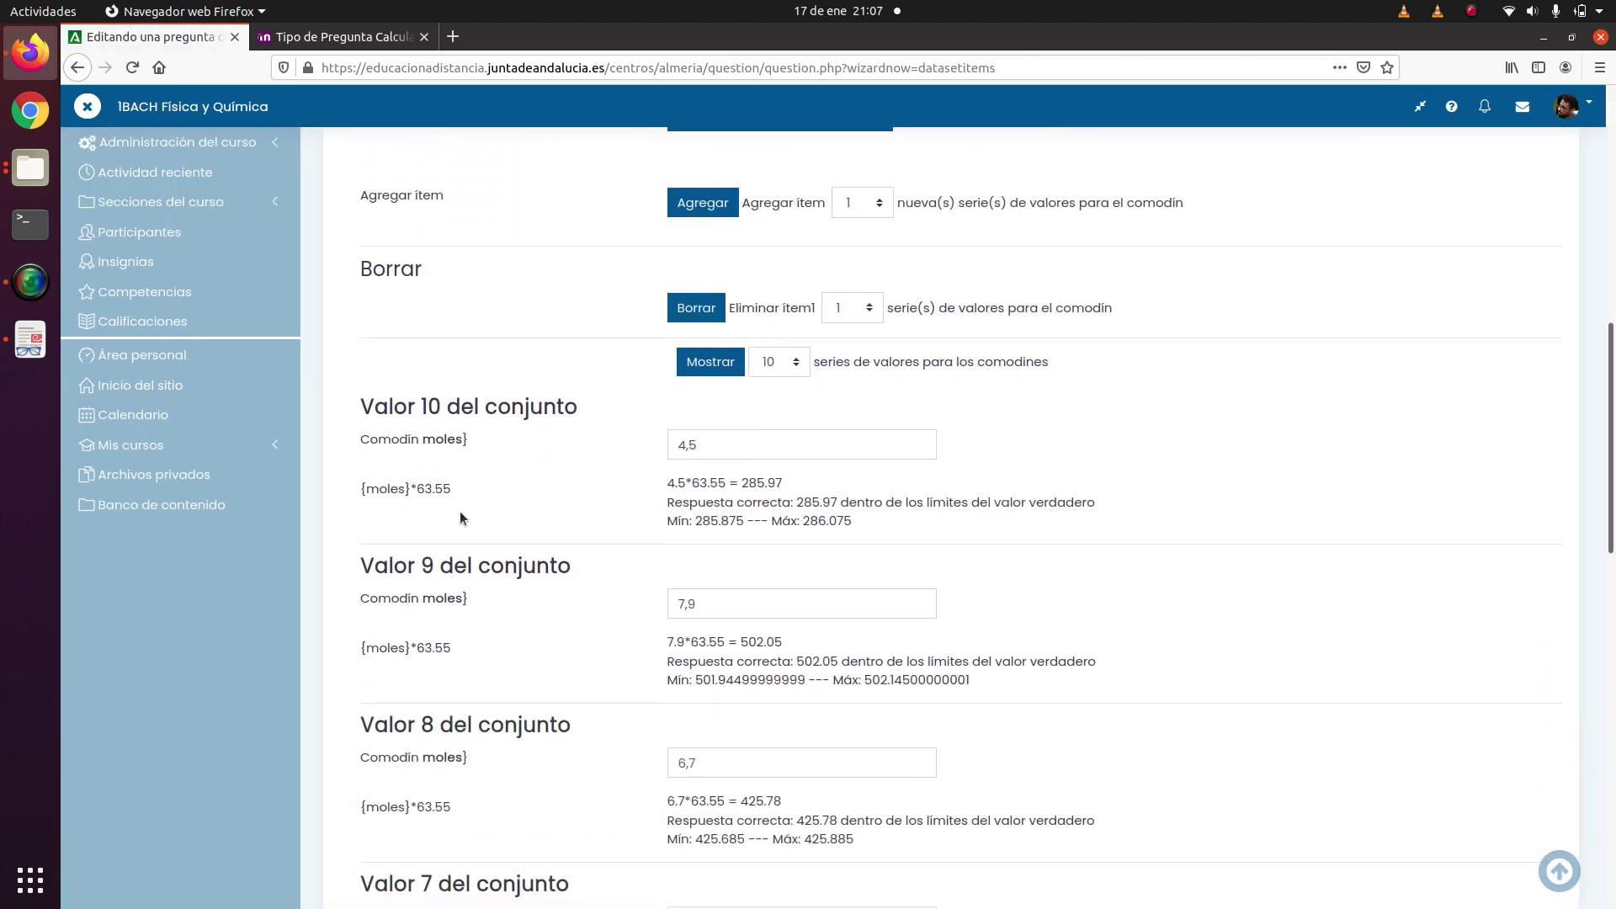
{"action": "scroll", "coordinate": [461, 517], "scroll_direction": "down", "scroll_amount": 10}
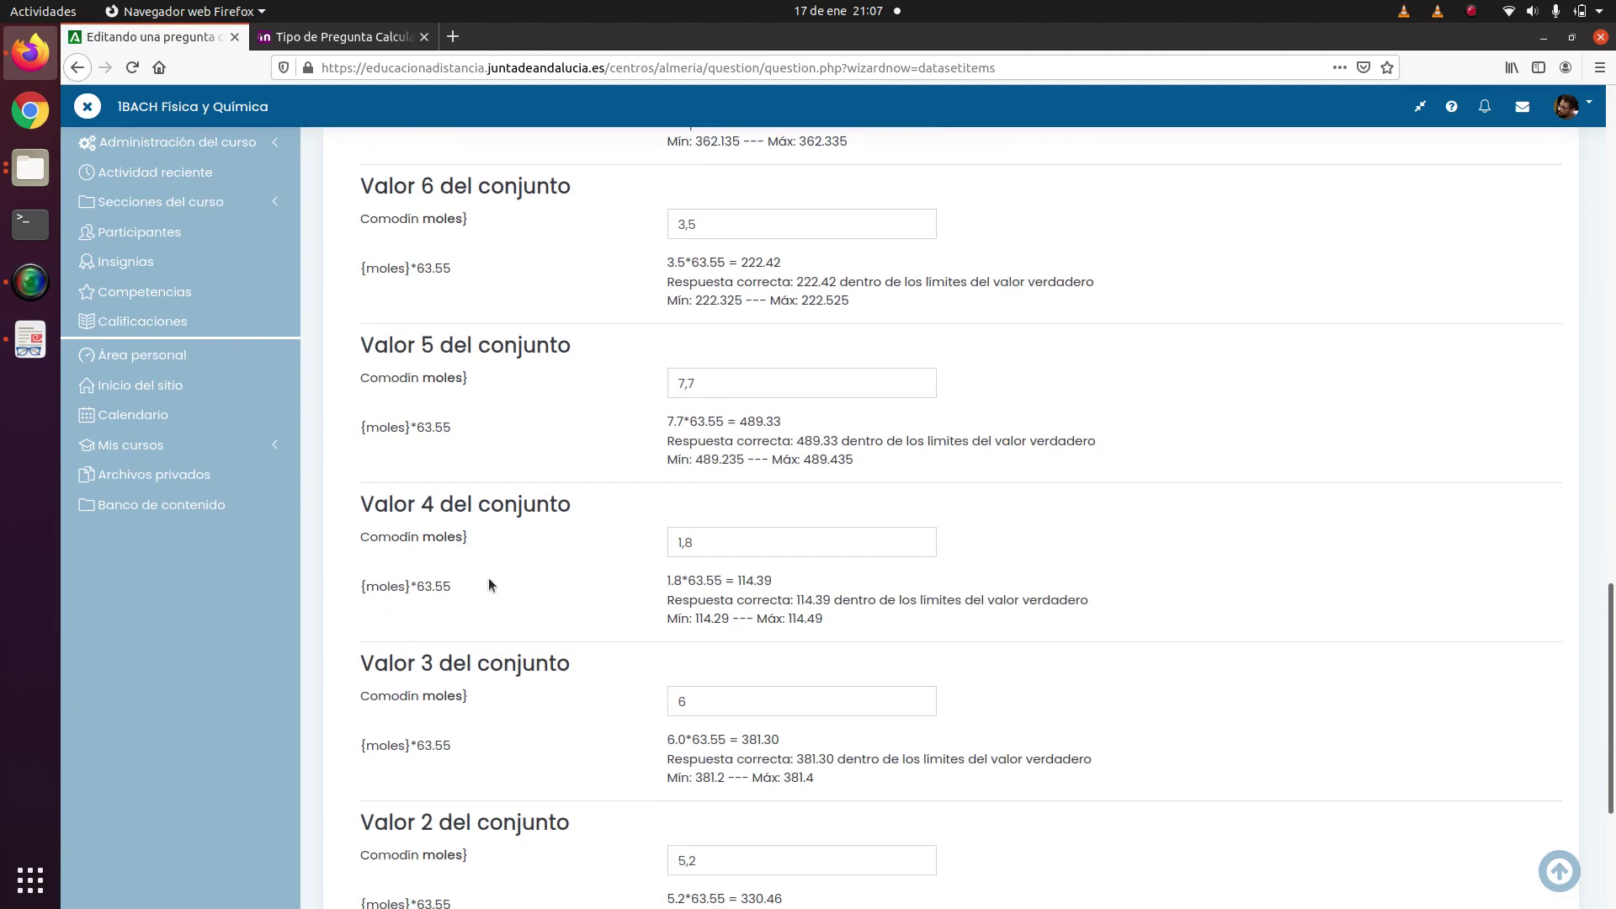
{"action": "scroll", "coordinate": [486, 583], "scroll_direction": "down", "scroll_amount": 4}
{"action": "scroll", "coordinate": [491, 514], "scroll_direction": "up", "scroll_amount": 4}
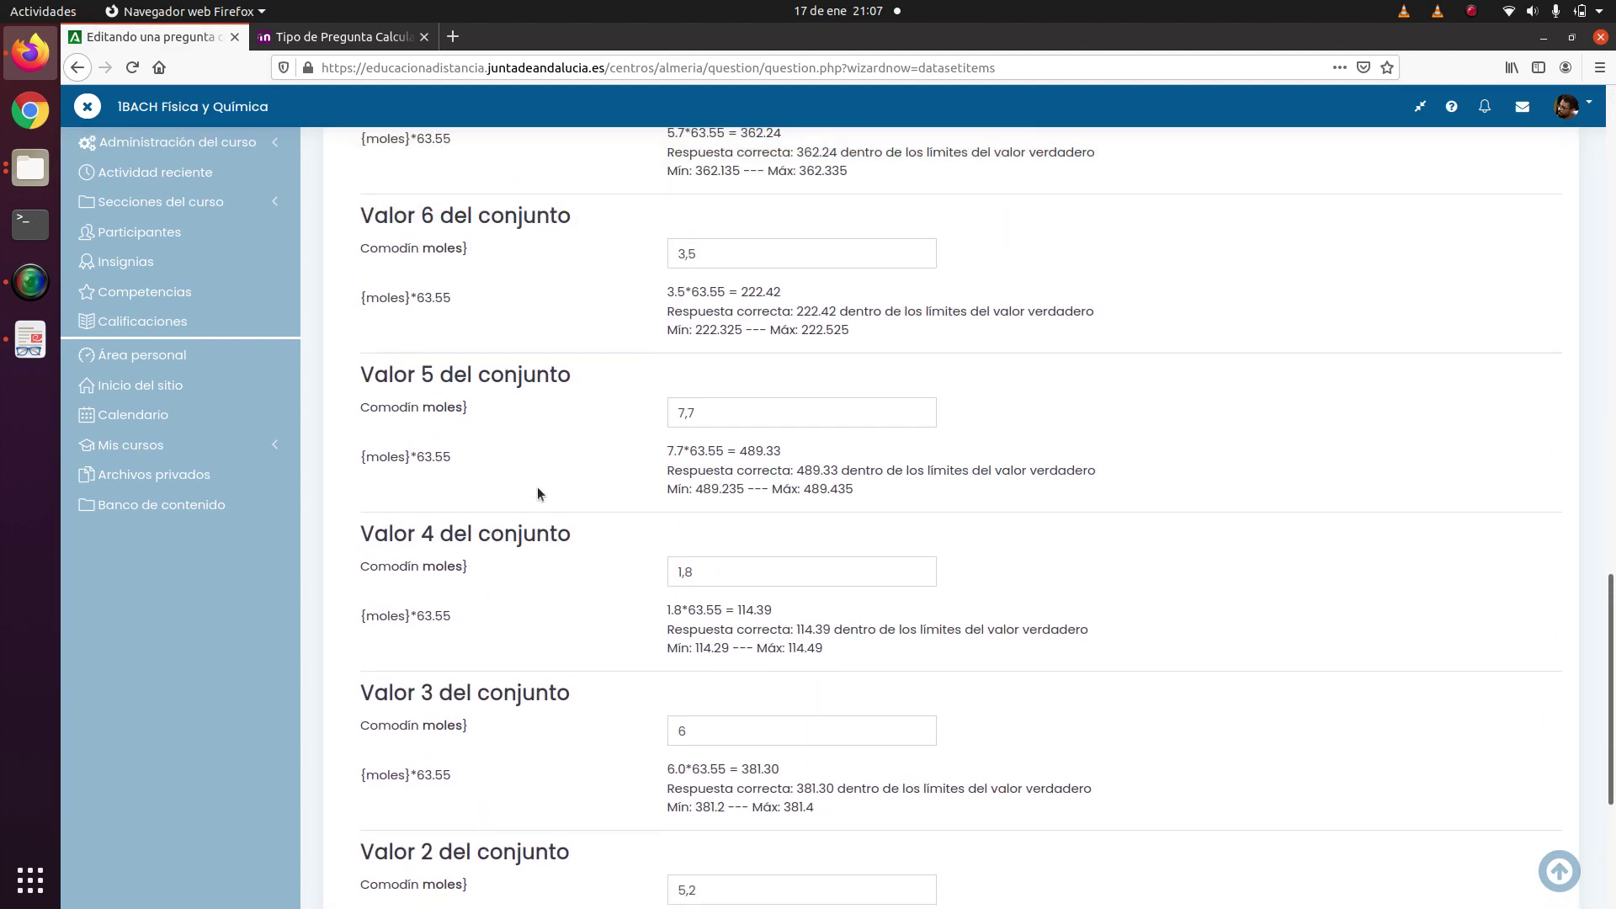
{"action": "scroll", "coordinate": [537, 494], "scroll_direction": "up", "scroll_amount": 8}
{"action": "scroll", "coordinate": [505, 411], "scroll_direction": "up", "scroll_amount": 2}
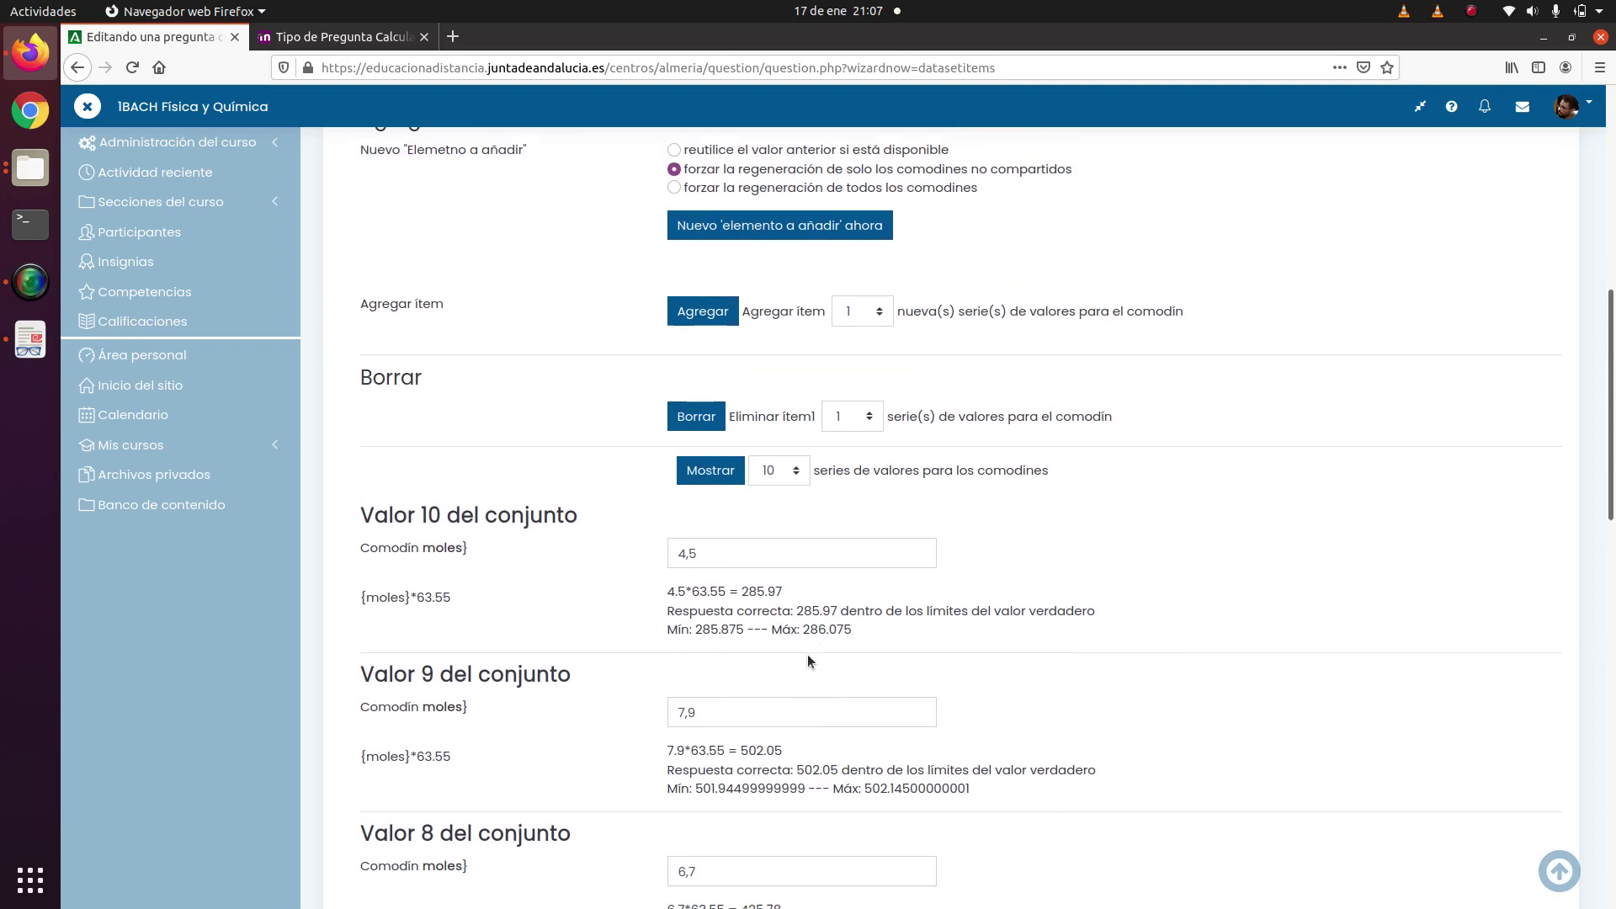
{"action": "scroll", "coordinate": [807, 654], "scroll_direction": "down", "scroll_amount": 3}
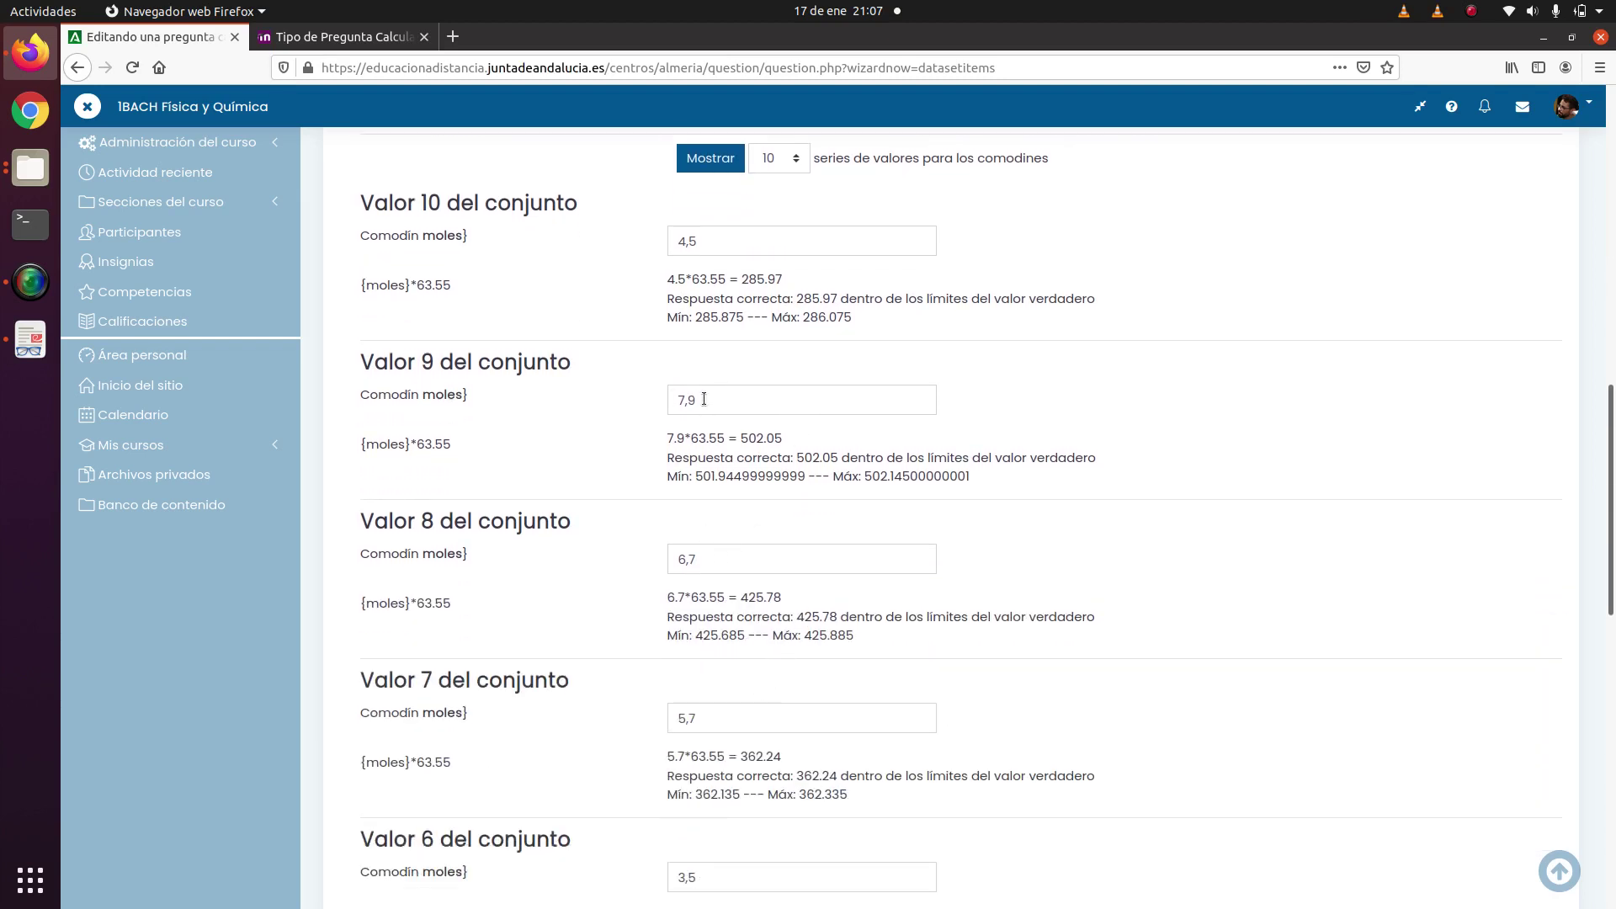
{"action": "scroll", "coordinate": [897, 335], "scroll_direction": "up", "scroll_amount": 3}
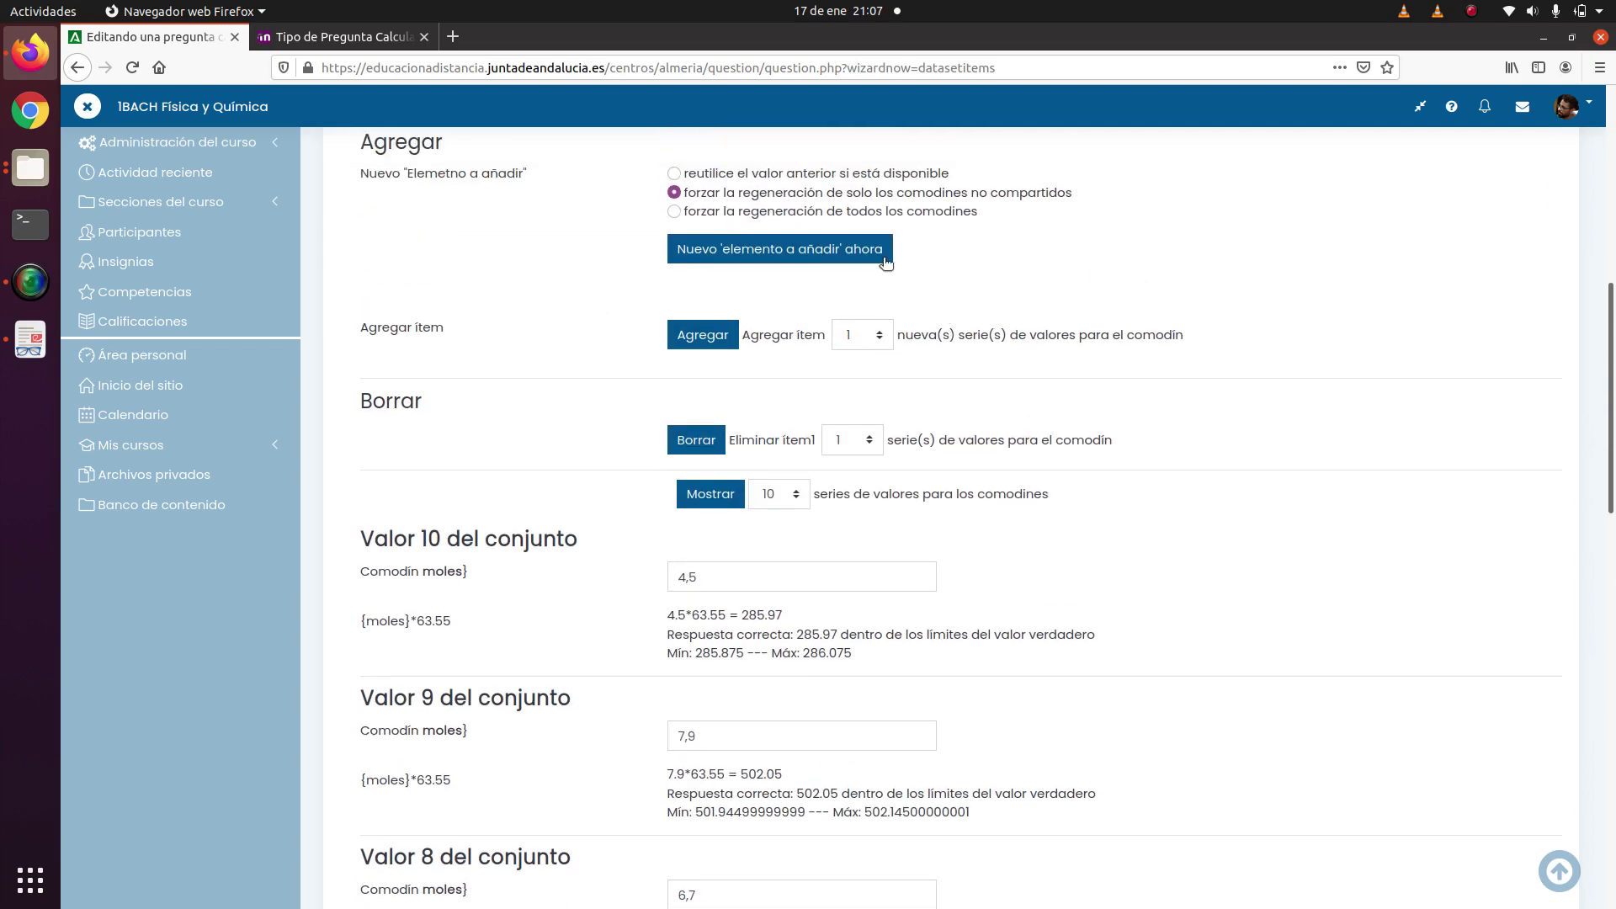
{"action": "scroll", "coordinate": [810, 337], "scroll_direction": "down", "scroll_amount": 3}
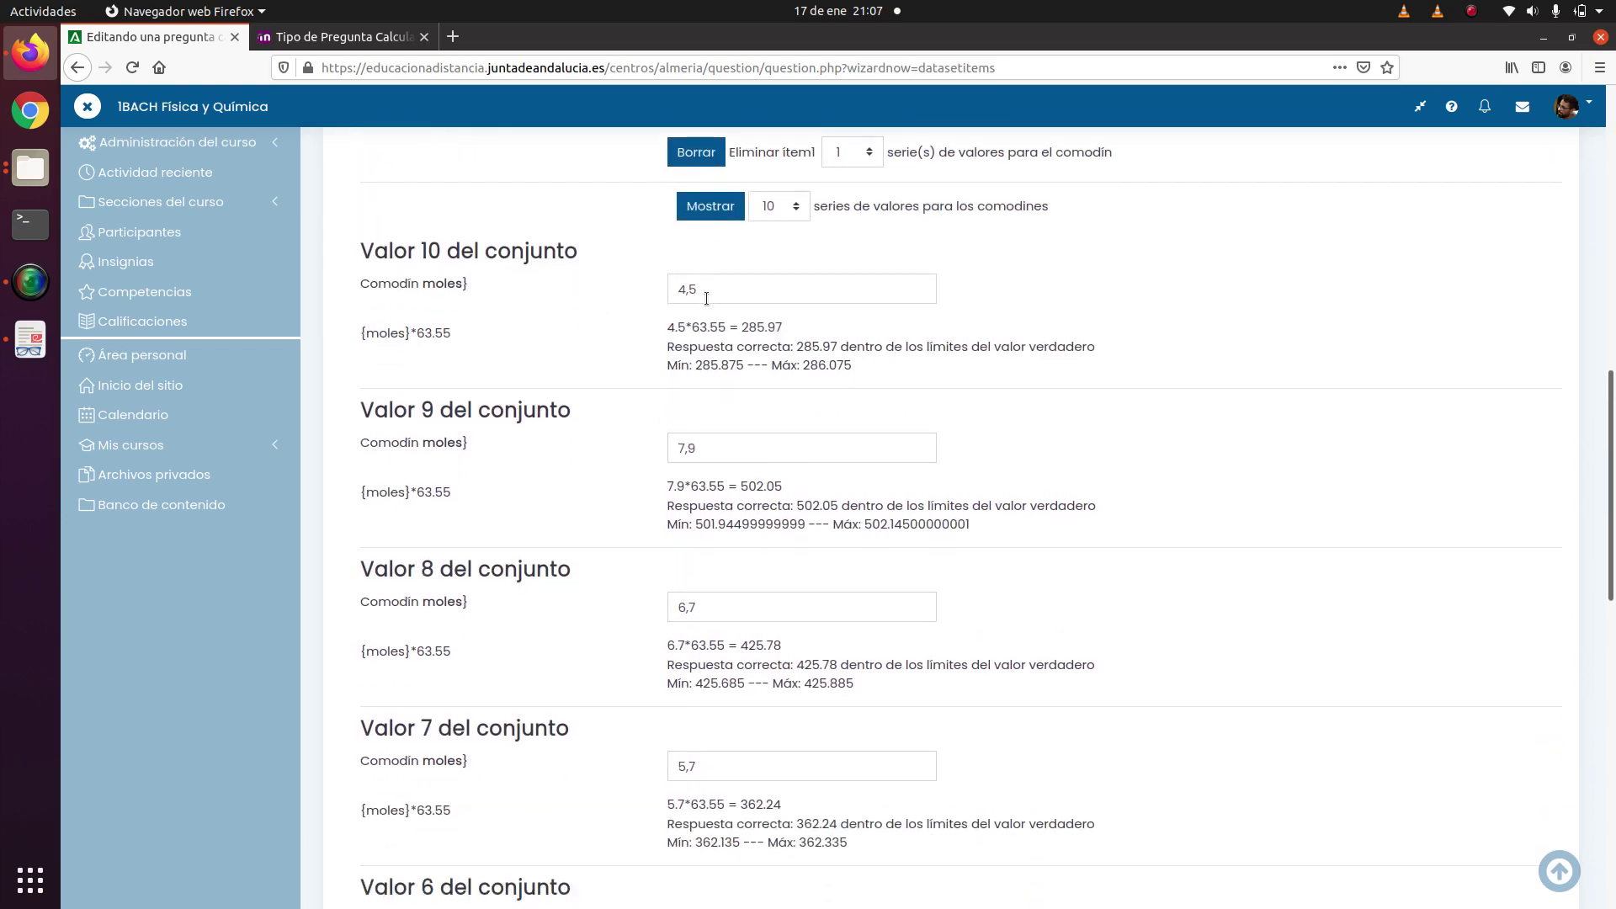
{"action": "scroll", "coordinate": [725, 486], "scroll_direction": "down", "scroll_amount": 7}
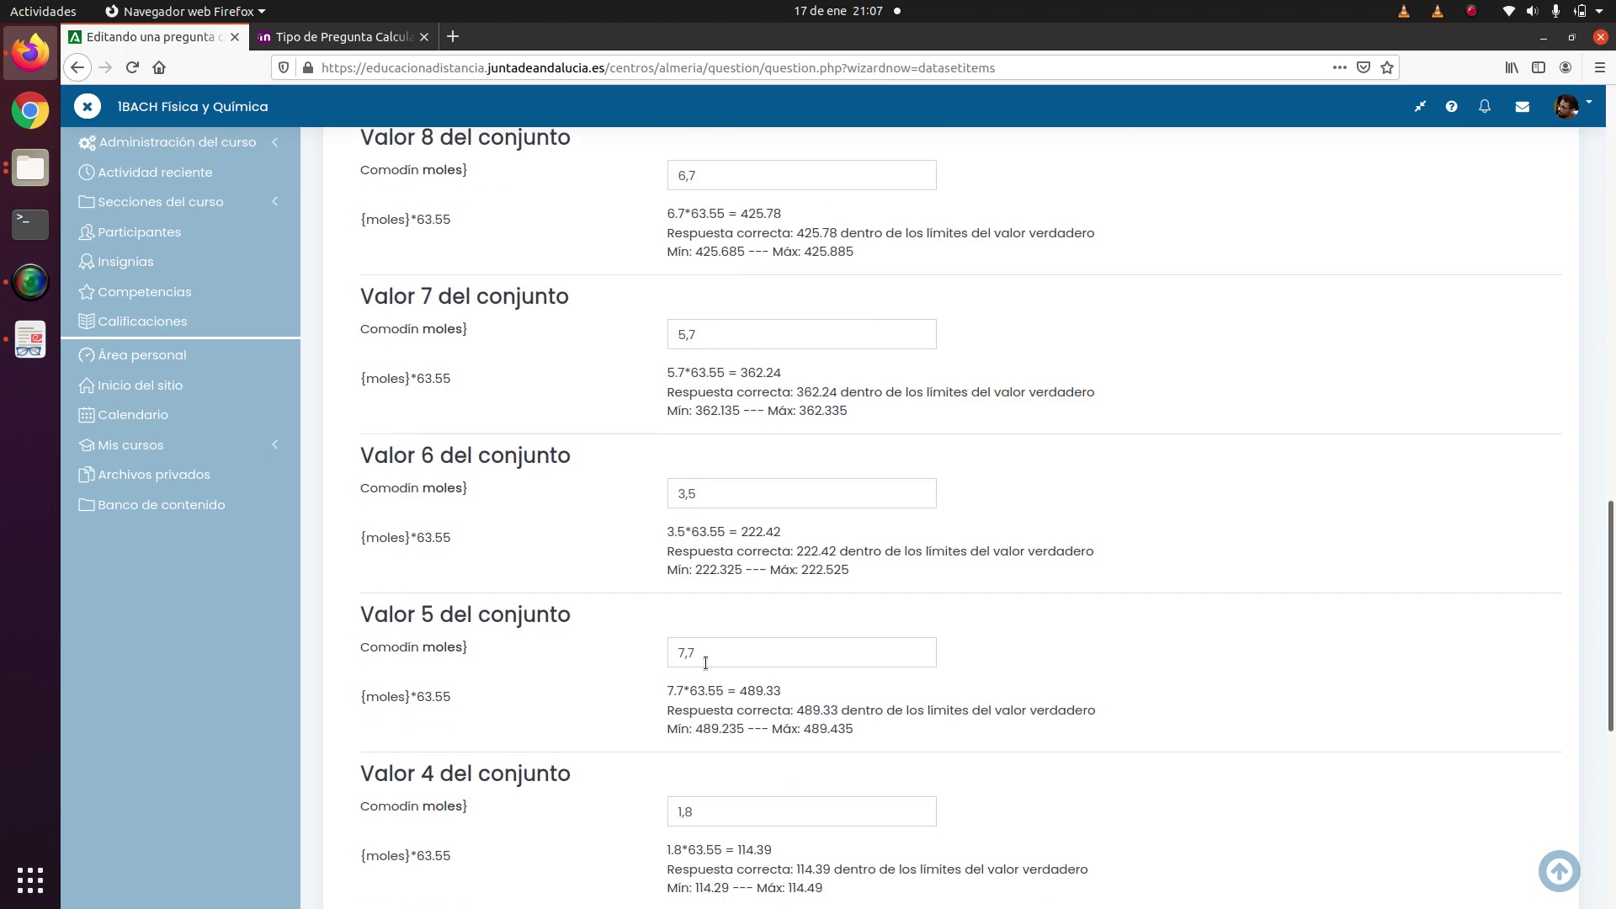
{"action": "scroll", "coordinate": [703, 724], "scroll_direction": "down", "scroll_amount": 2}
{"action": "scroll", "coordinate": [703, 758], "scroll_direction": "down", "scroll_amount": 3}
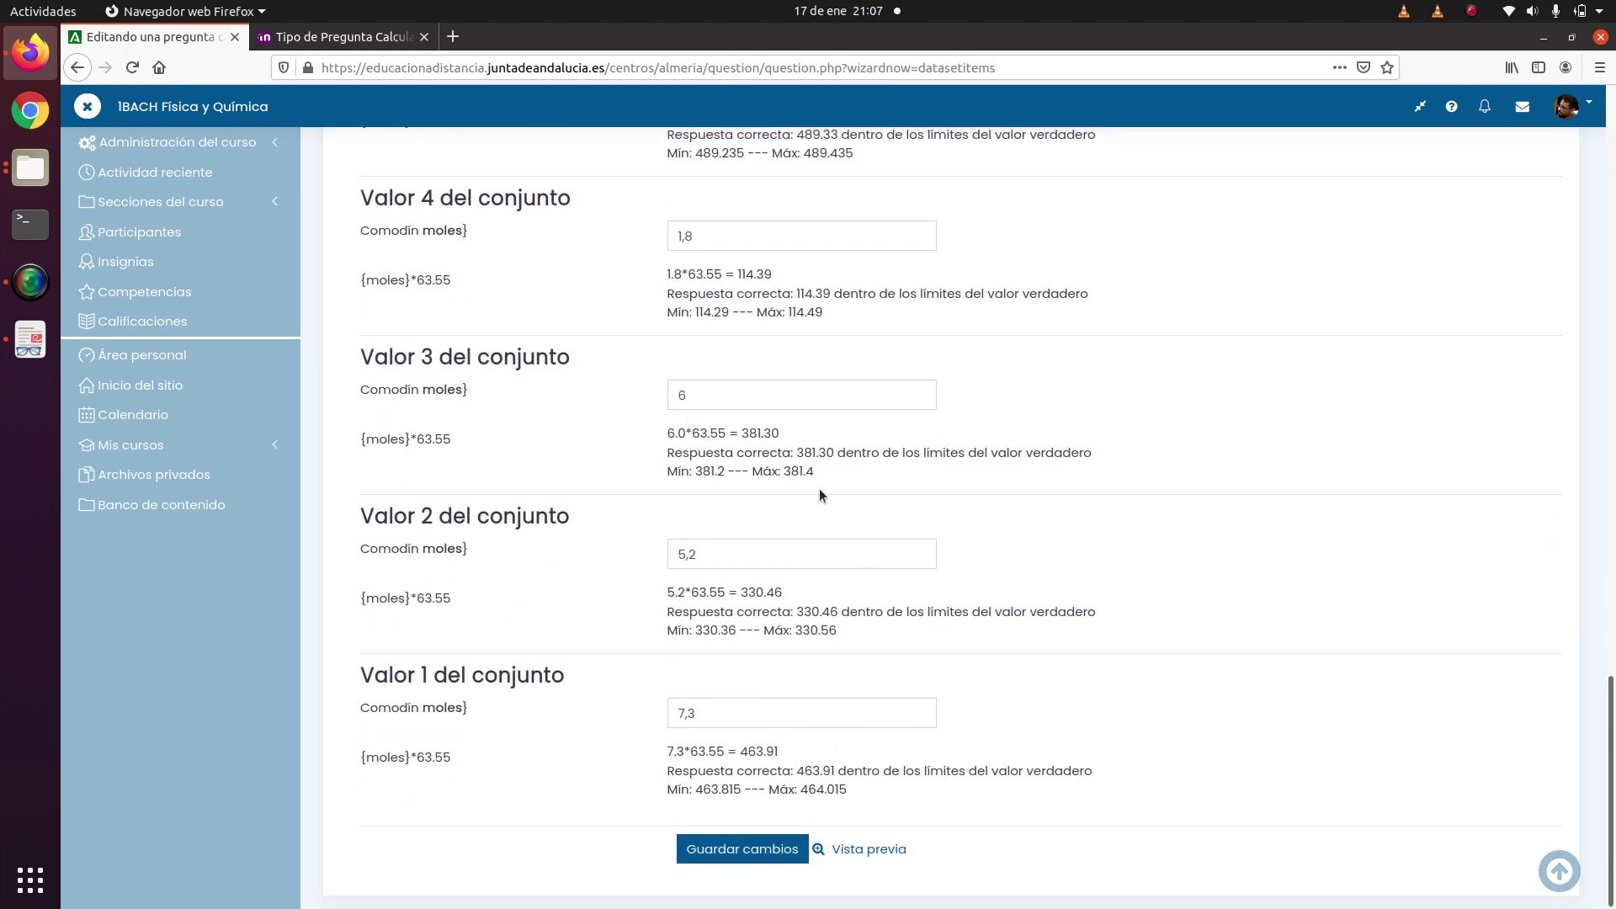
{"action": "scroll", "coordinate": [747, 425], "scroll_direction": "up", "scroll_amount": 15}
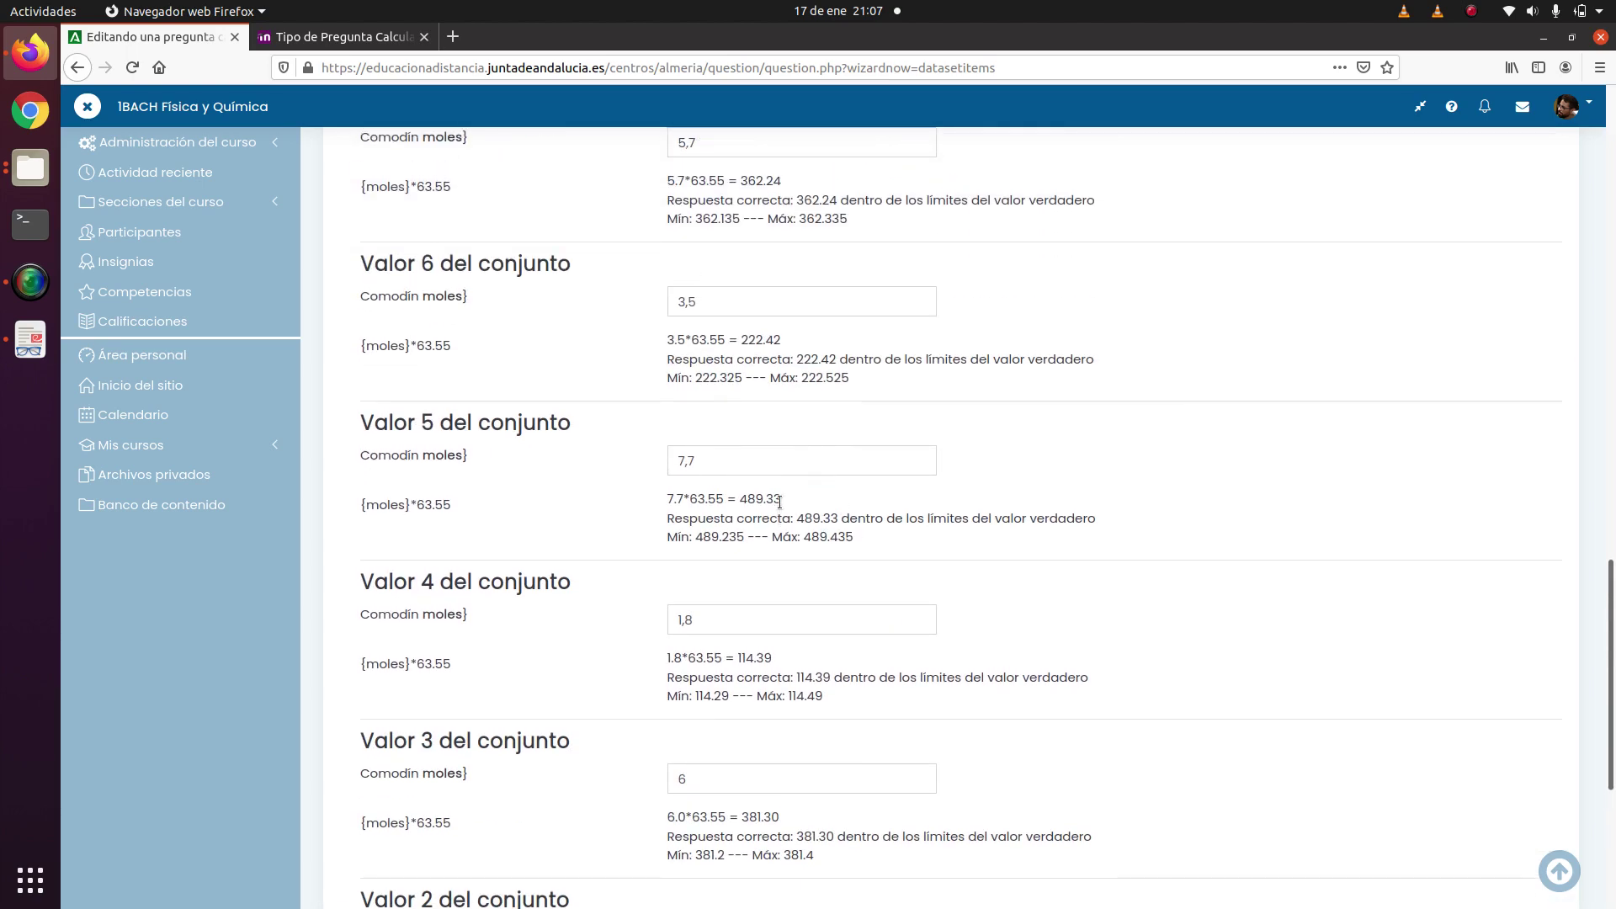
{"action": "scroll", "coordinate": [800, 504], "scroll_direction": "up", "scroll_amount": 4}
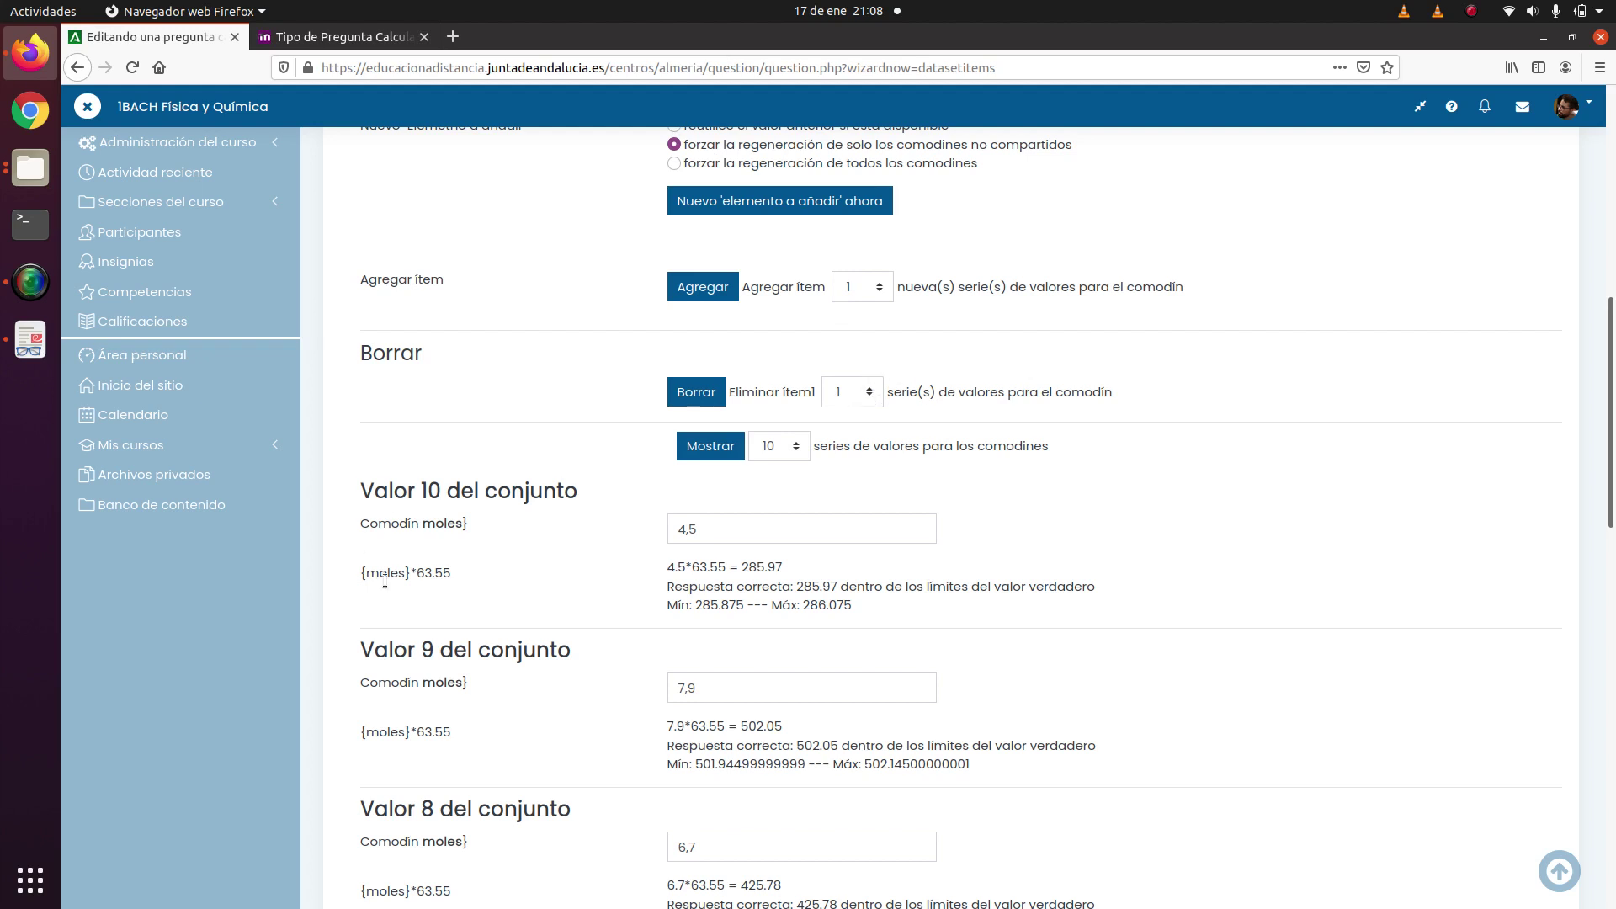
Delete one set of values for the moles wildcard from the dataset.
{"action": "left_click", "coordinate": [870, 393]}
{"action": "left_click", "coordinate": [841, 395]}
{"action": "left_click", "coordinate": [697, 394]}
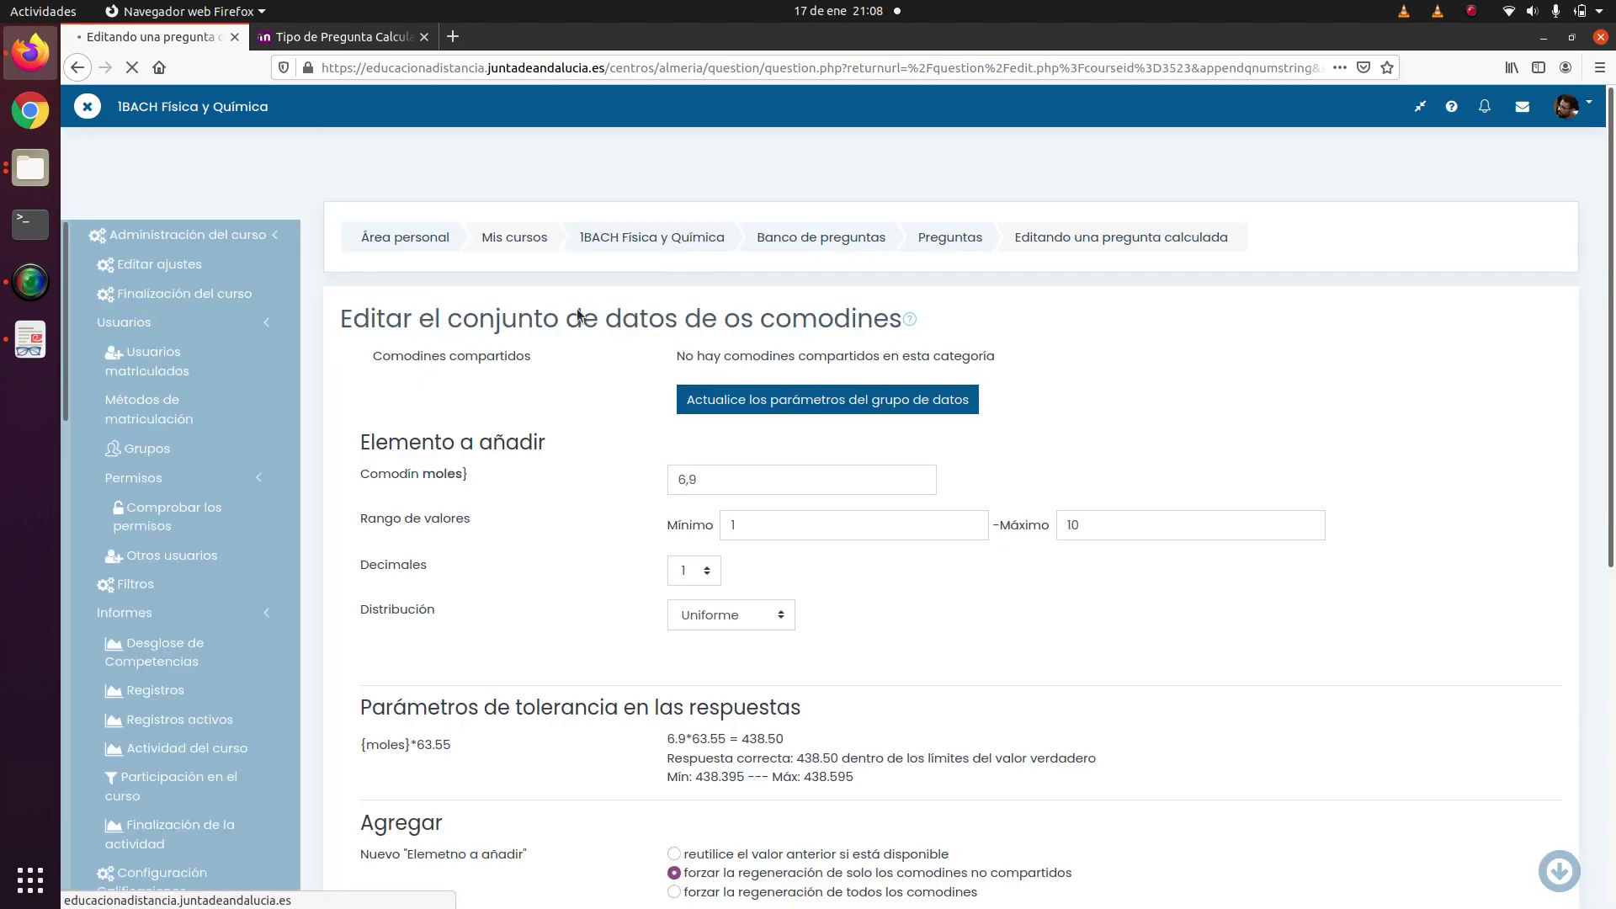
{"action": "scroll", "coordinate": [558, 447], "scroll_direction": "down", "scroll_amount": 5}
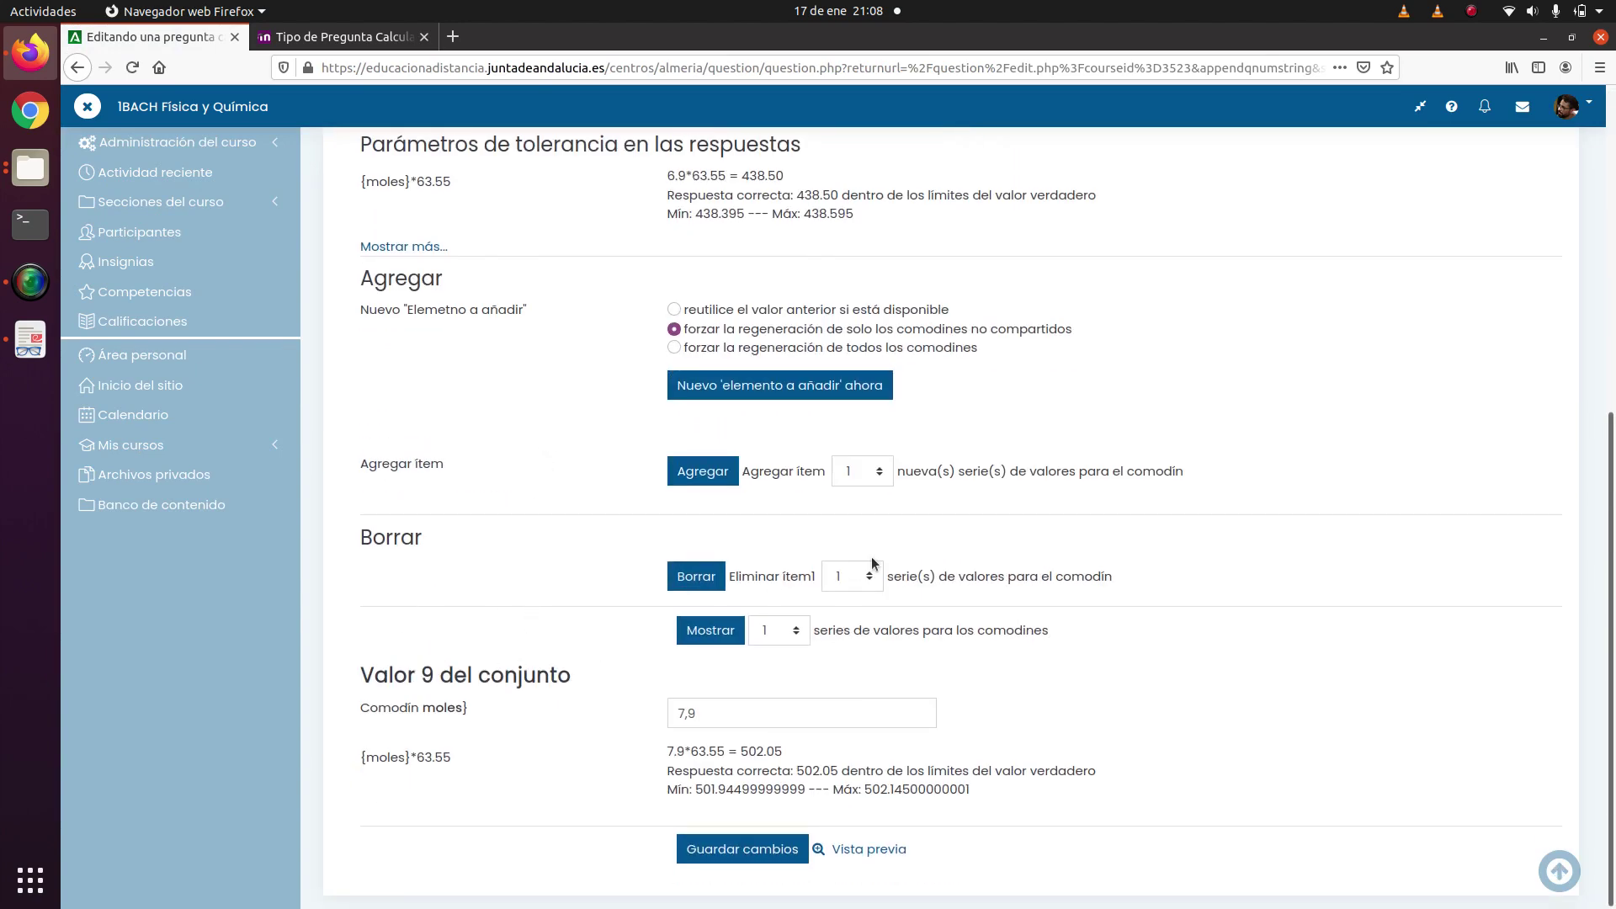
Show 10 sets of wildcard values again on the dataset page after the deletion.
{"action": "left_click", "coordinate": [794, 632]}
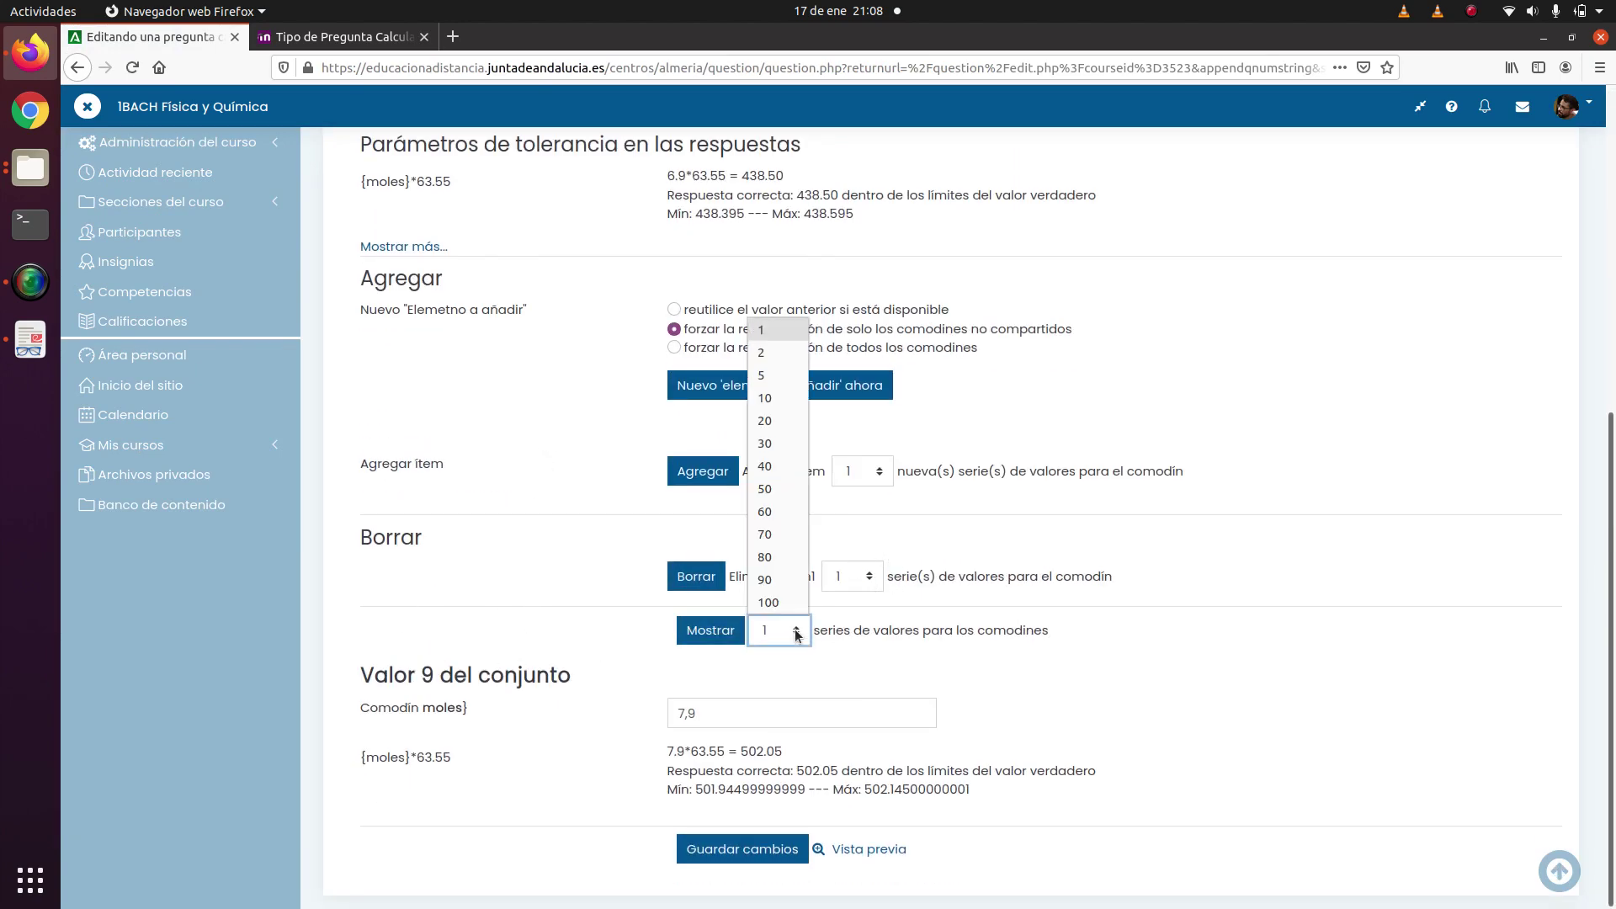
{"action": "left_click", "coordinate": [772, 399]}
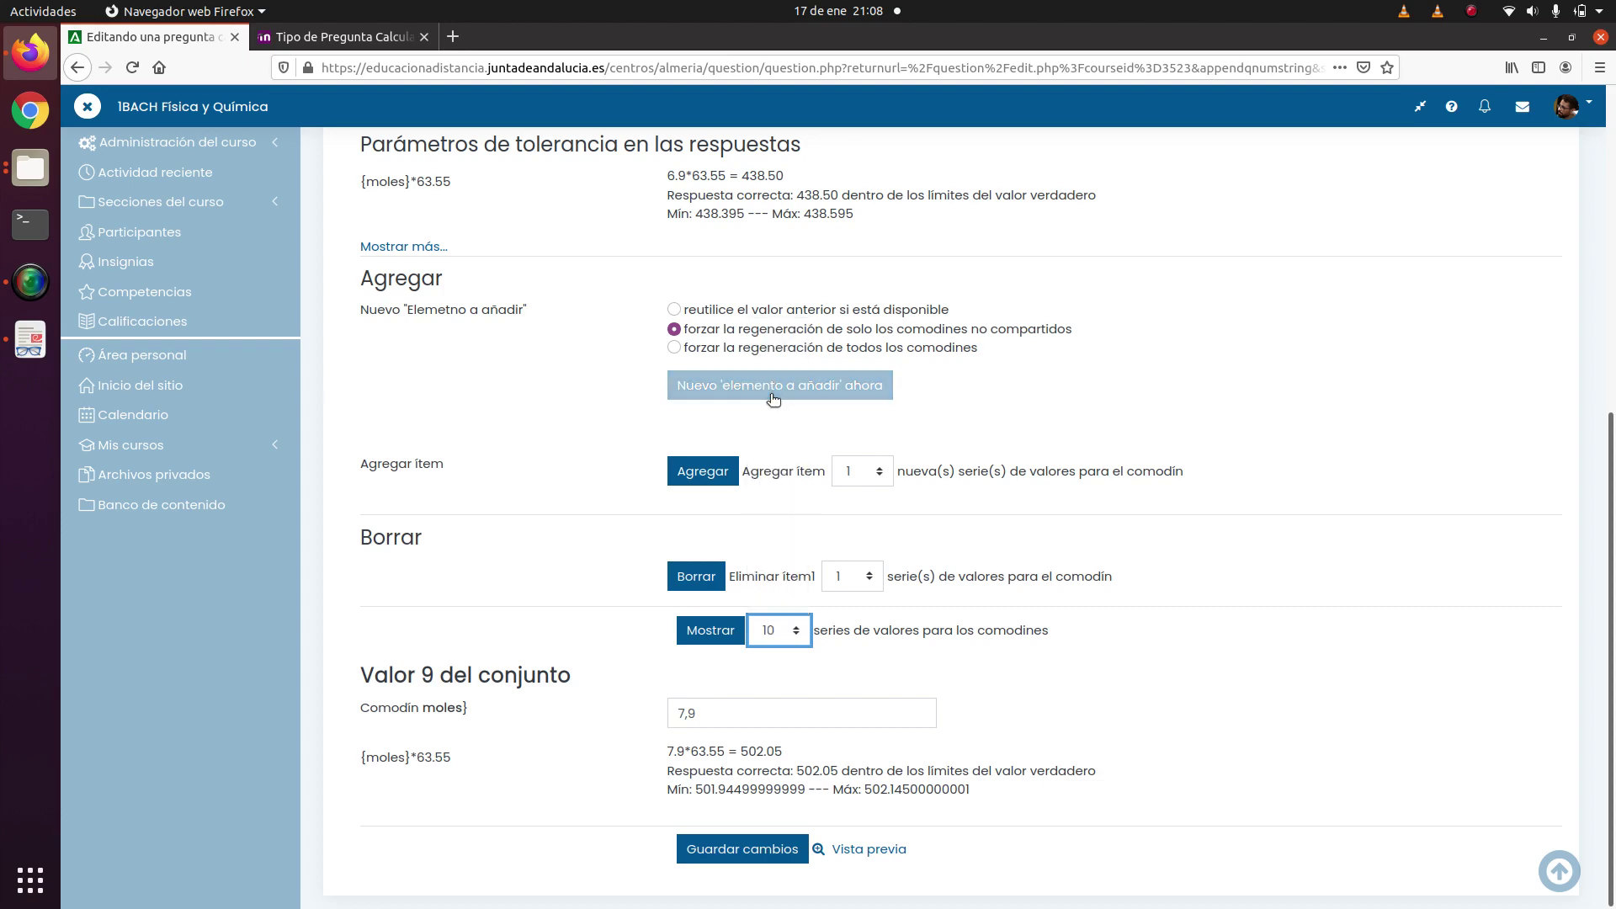
{"action": "left_click", "coordinate": [714, 631]}
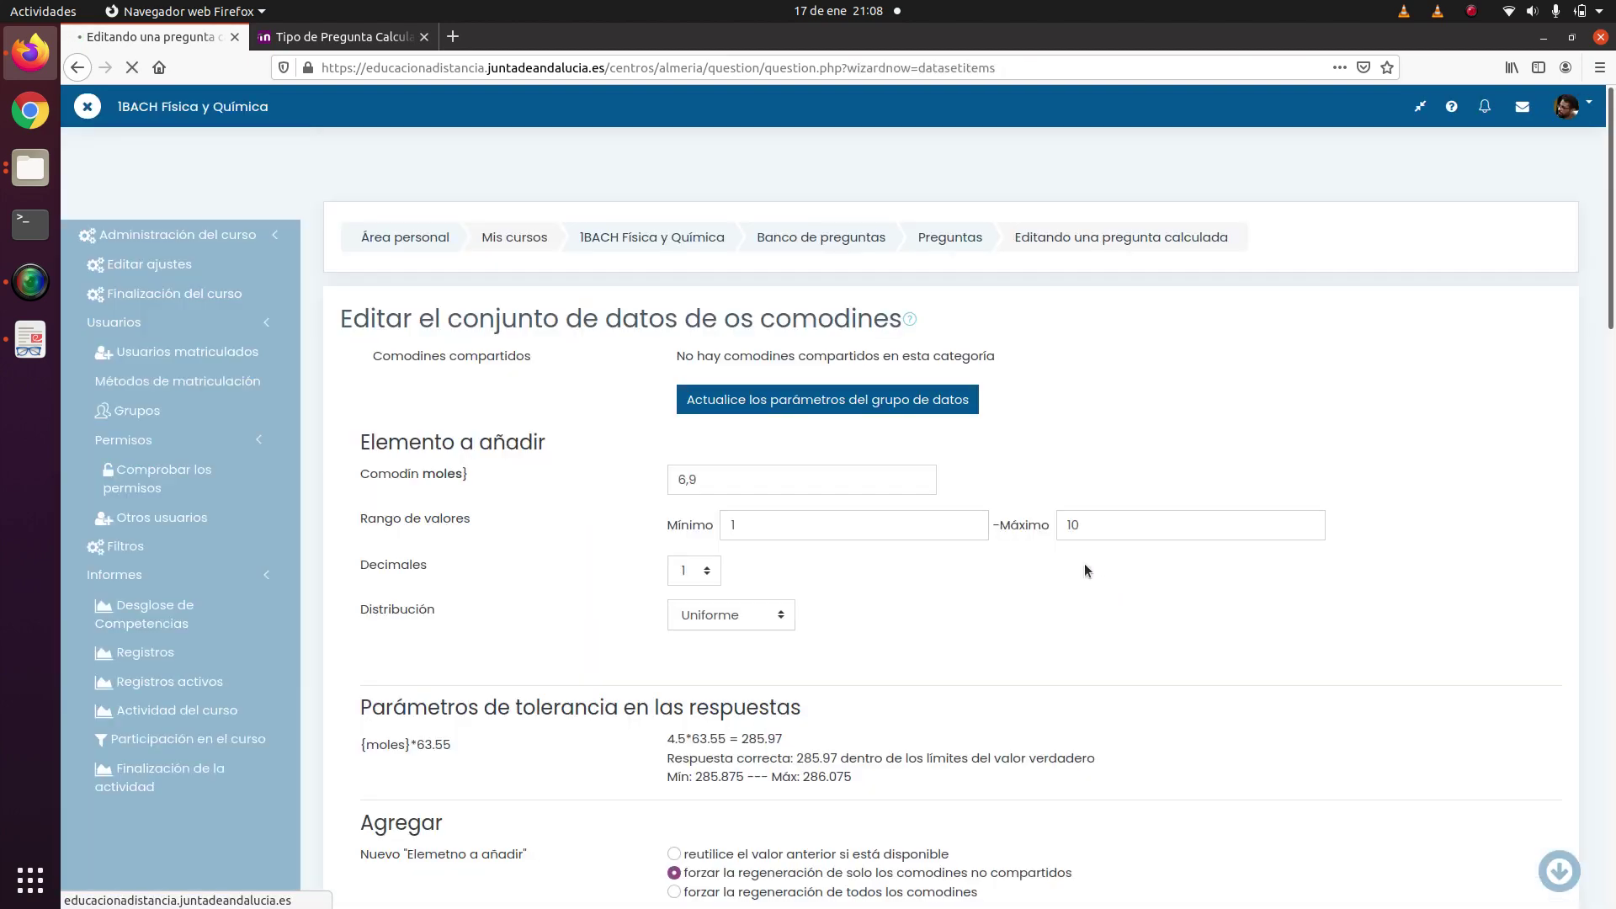
Examine the remaining sets of moles values with their computed answers and tolerance limits, along with the value range settings.
{"action": "scroll", "coordinate": [1084, 563], "scroll_direction": "down", "scroll_amount": 5}
{"action": "scroll", "coordinate": [1055, 543], "scroll_direction": "down", "scroll_amount": 9}
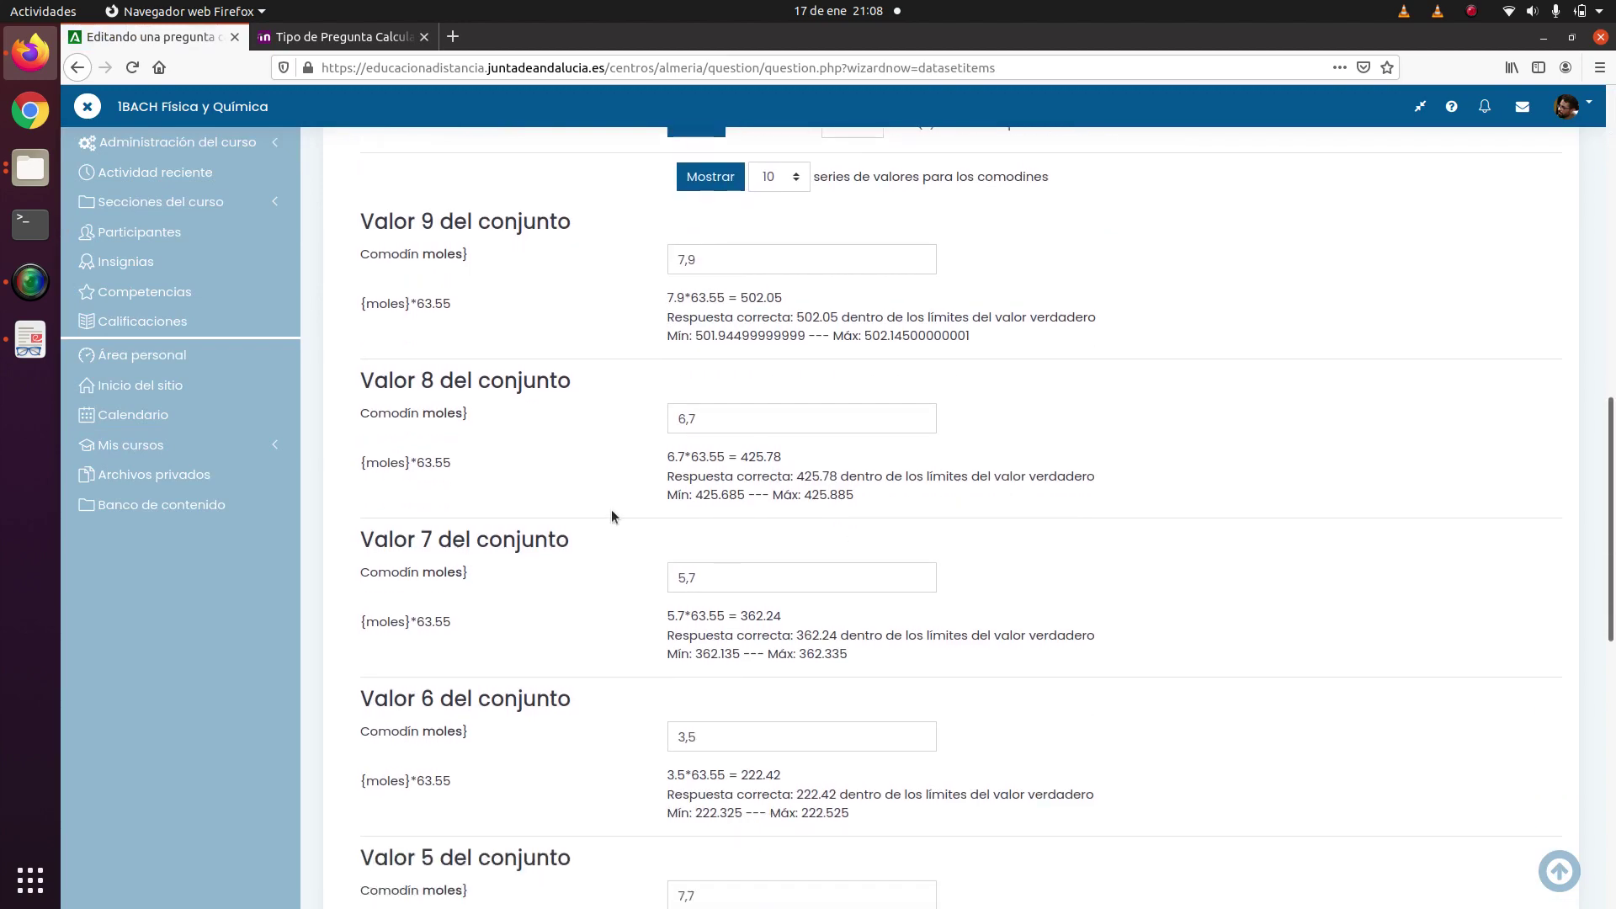
{"action": "scroll", "coordinate": [471, 510], "scroll_direction": "down", "scroll_amount": 7}
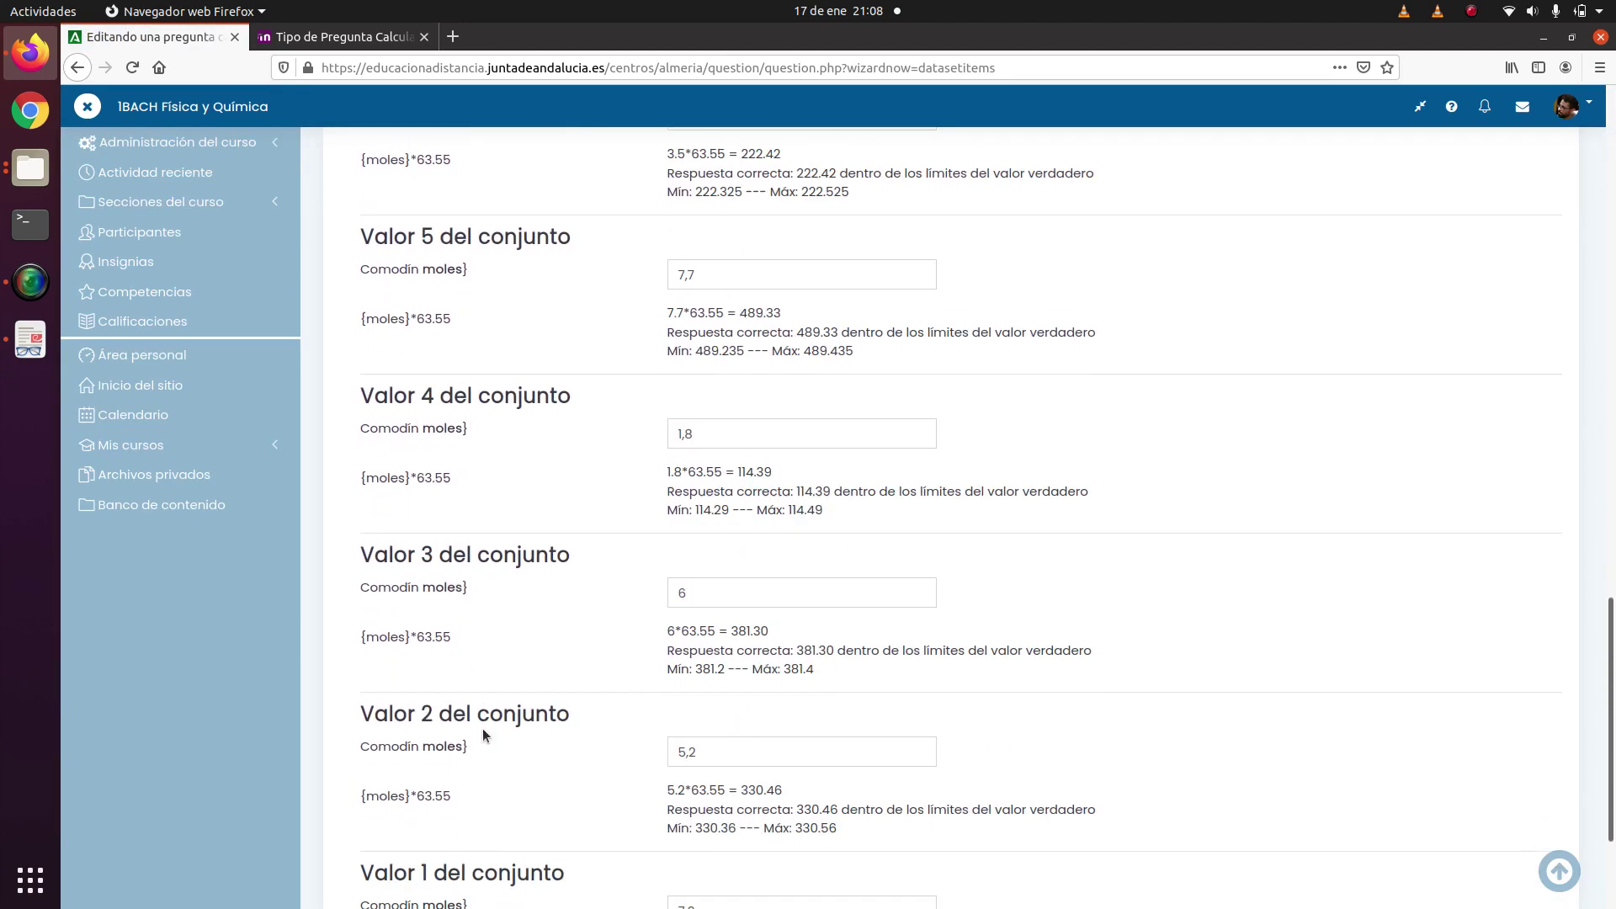
{"action": "scroll", "coordinate": [494, 523], "scroll_direction": "up", "scroll_amount": 12}
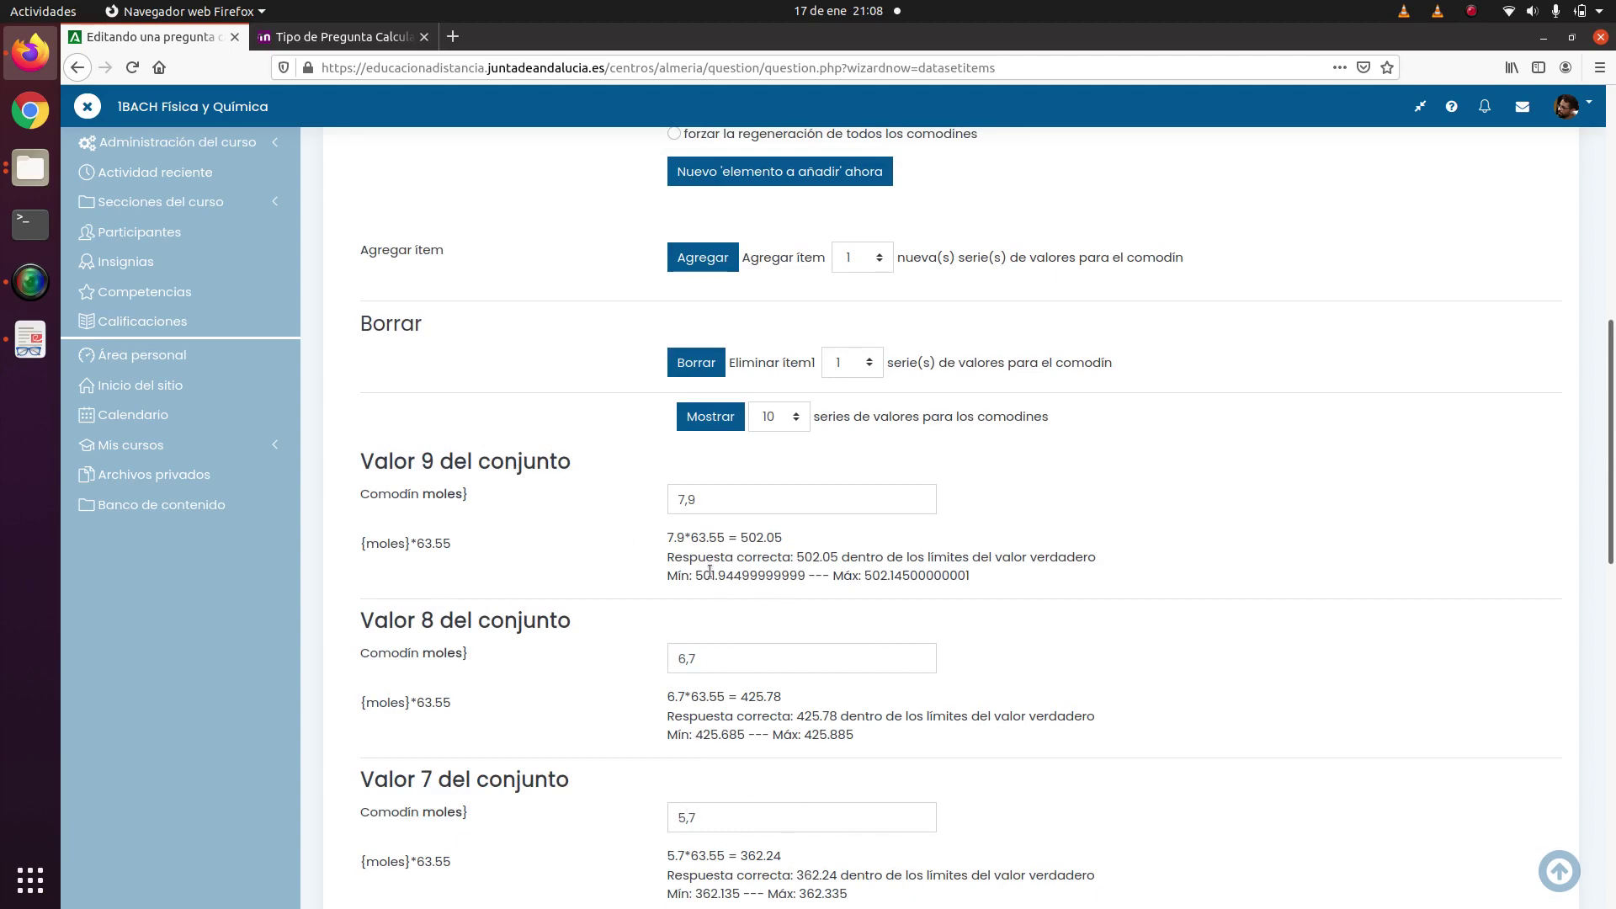
{"action": "scroll", "coordinate": [836, 592], "scroll_direction": "down", "scroll_amount": 10}
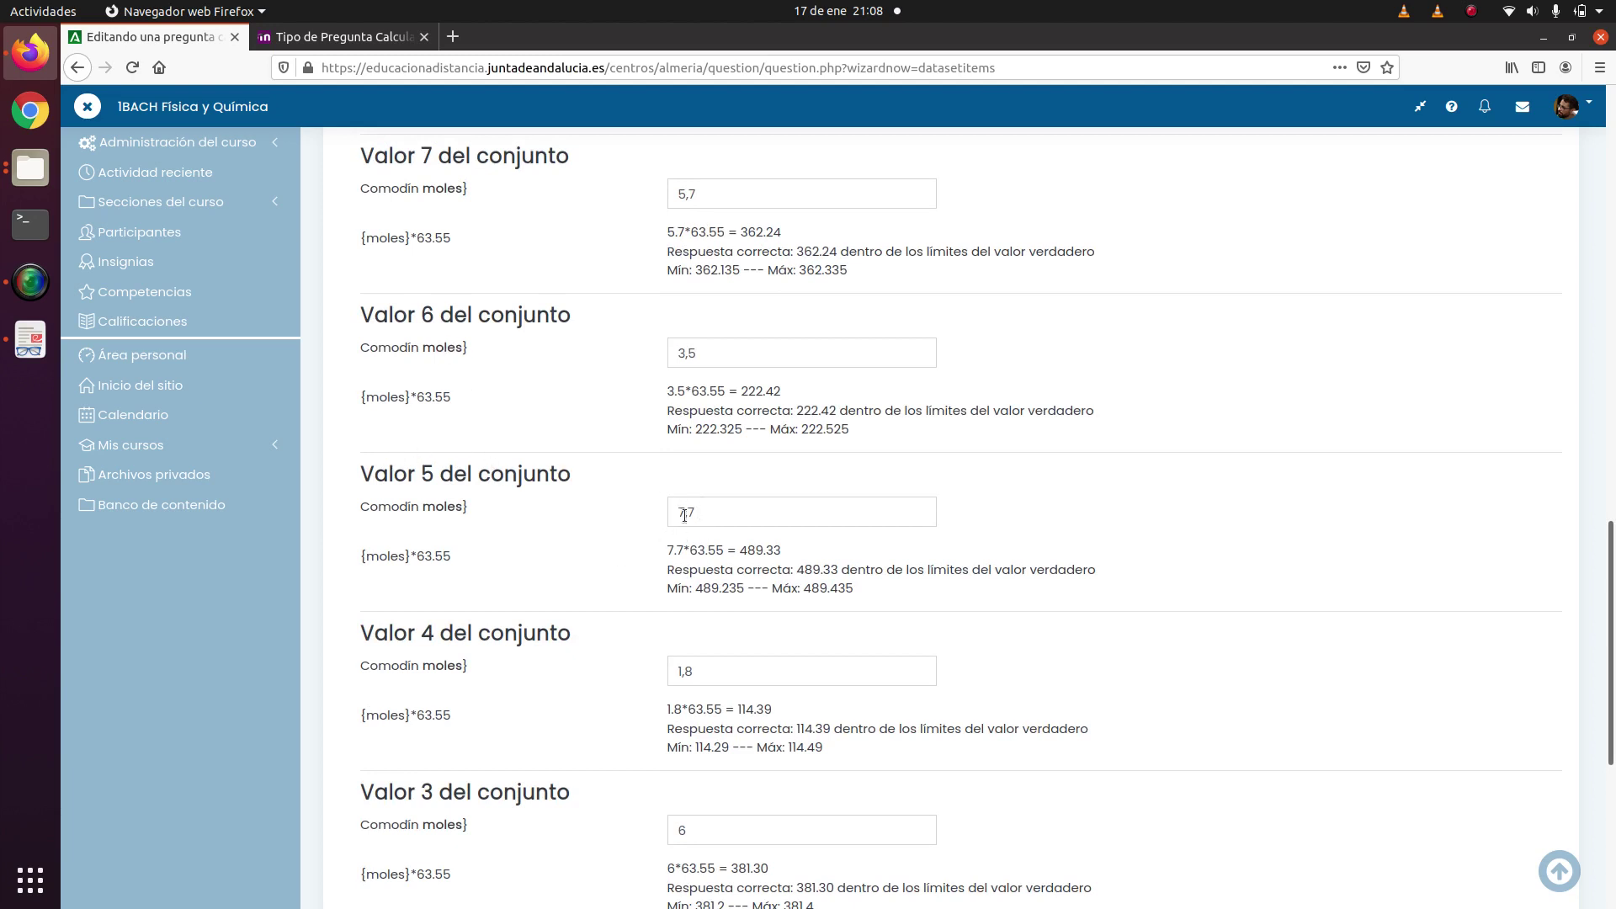
{"action": "scroll", "coordinate": [687, 505], "scroll_direction": "up", "scroll_amount": 10}
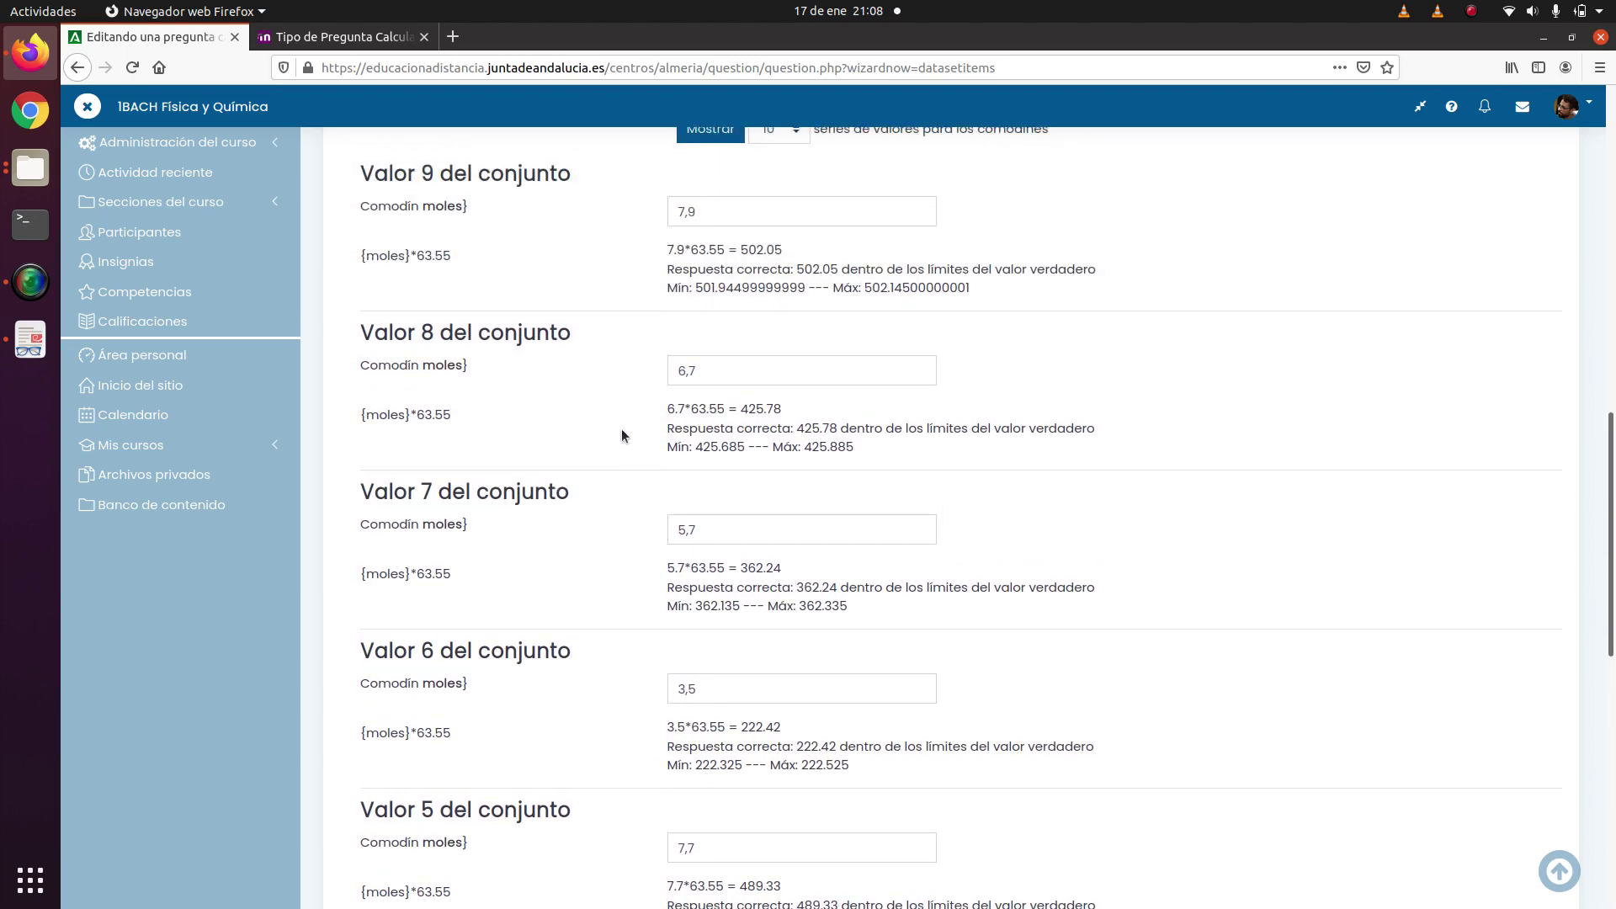
{"action": "scroll", "coordinate": [577, 572], "scroll_direction": "down", "scroll_amount": 6}
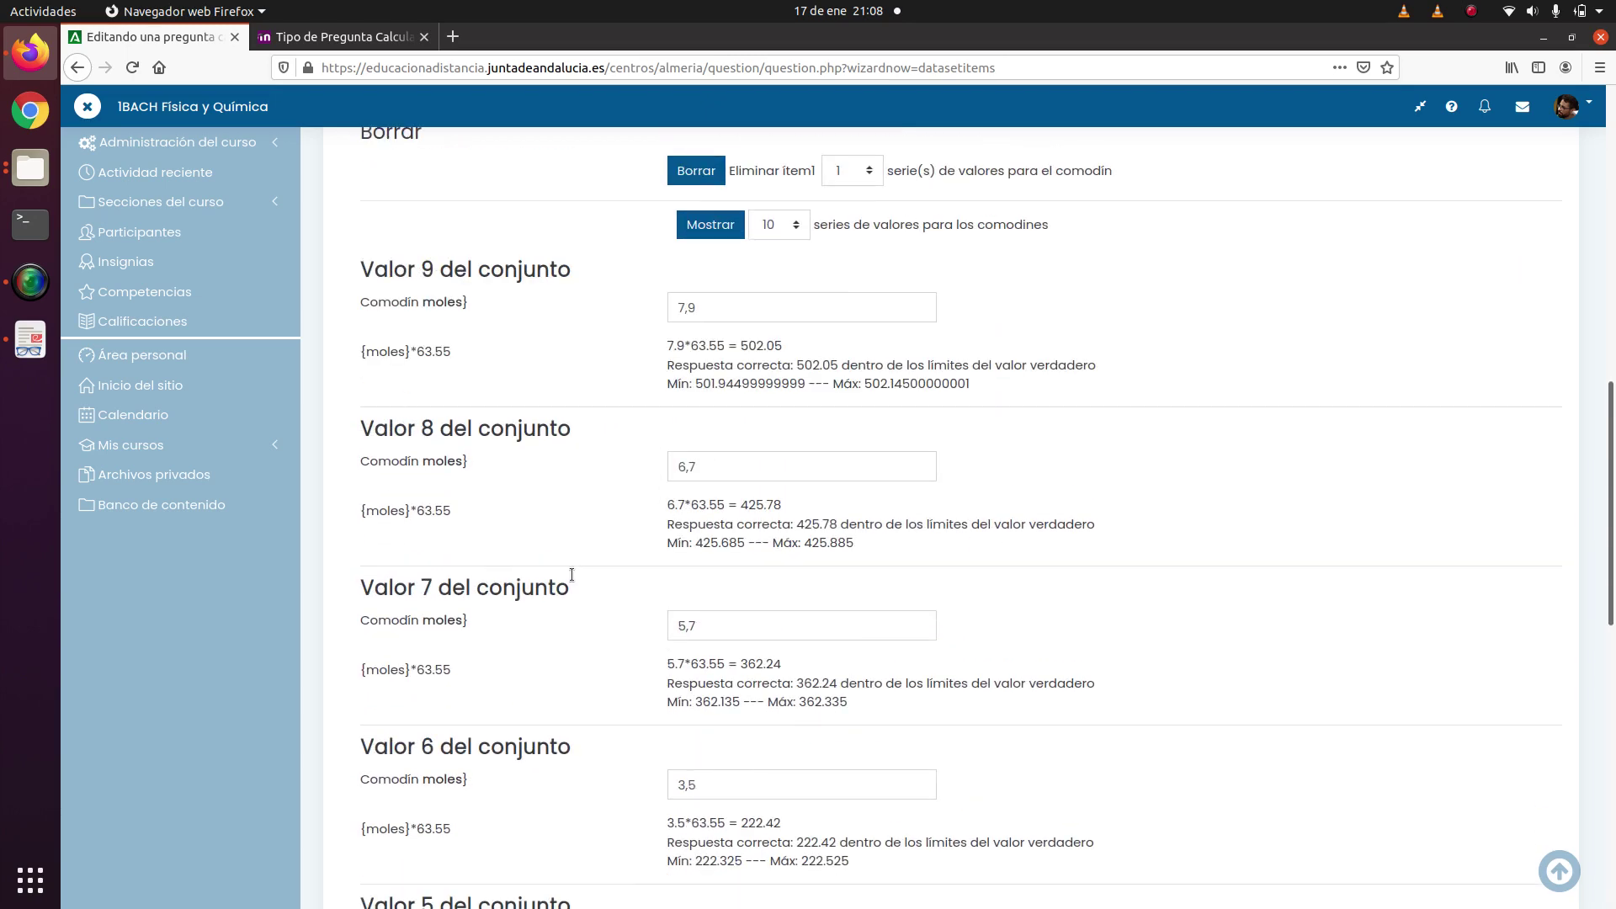
{"action": "scroll", "coordinate": [573, 596], "scroll_direction": "down", "scroll_amount": 2}
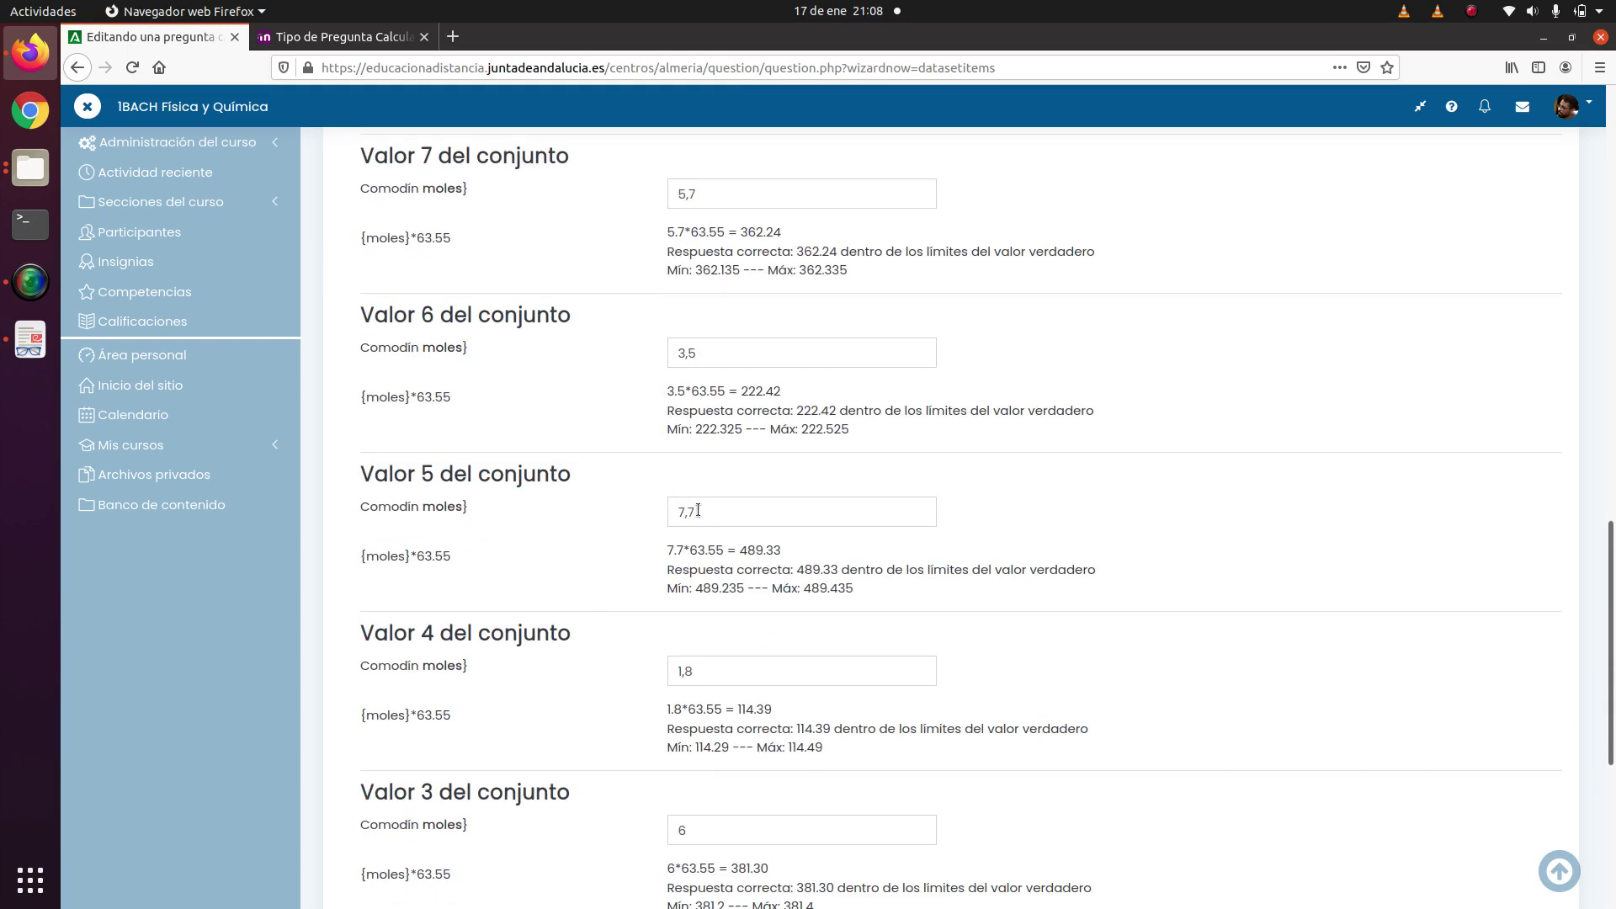
{"action": "scroll", "coordinate": [678, 488], "scroll_direction": "up", "scroll_amount": 9}
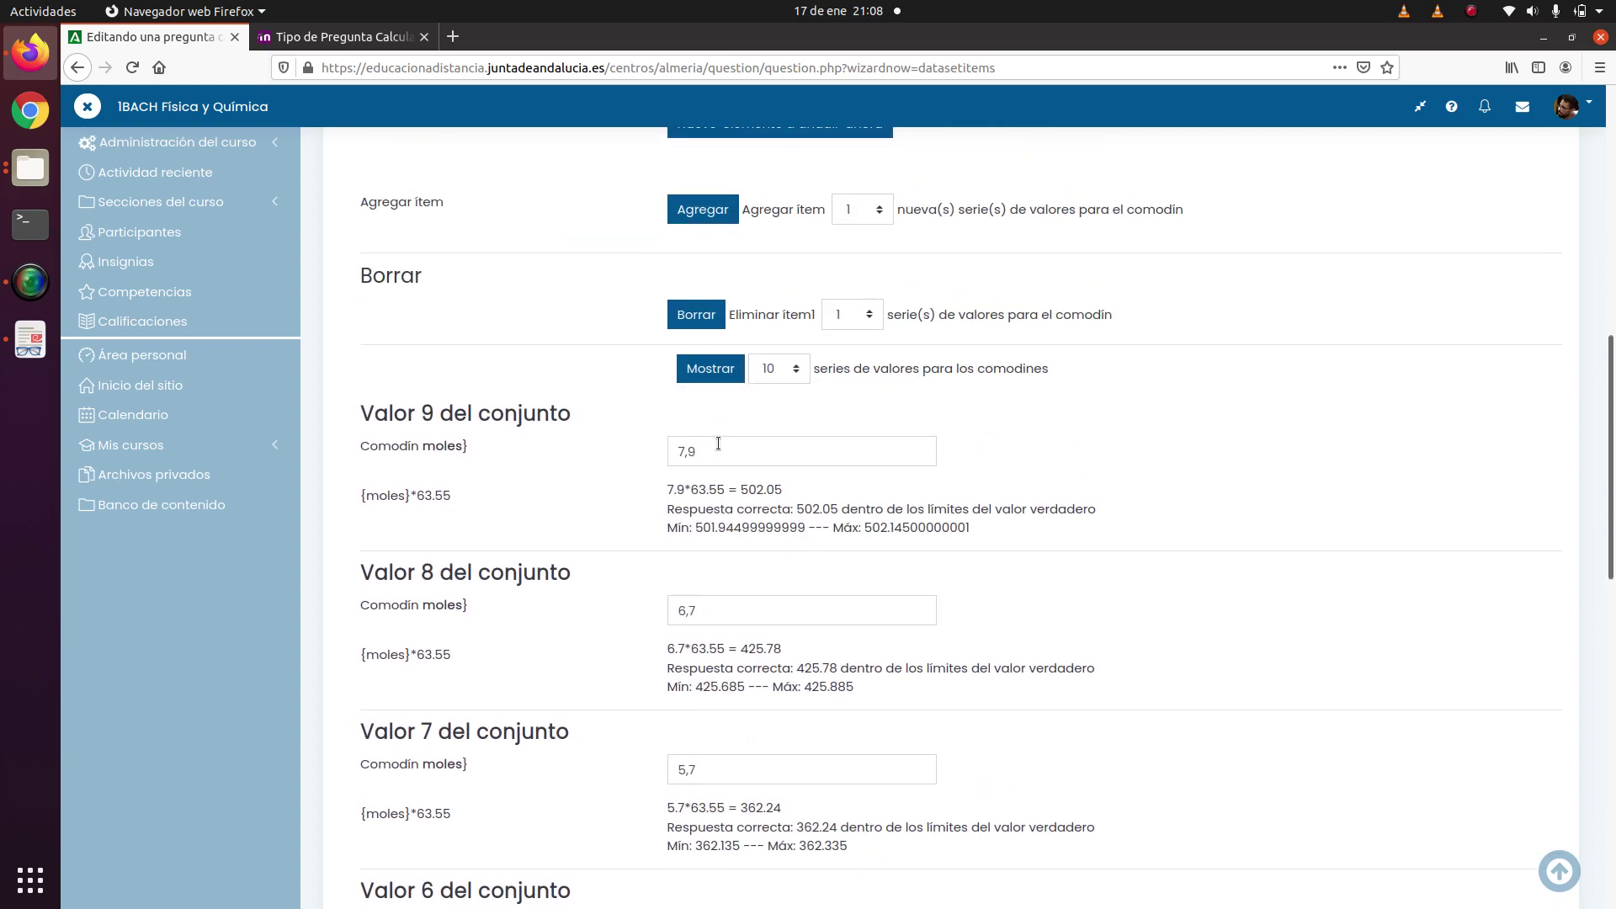
{"action": "scroll", "coordinate": [619, 466], "scroll_direction": "down", "scroll_amount": 6}
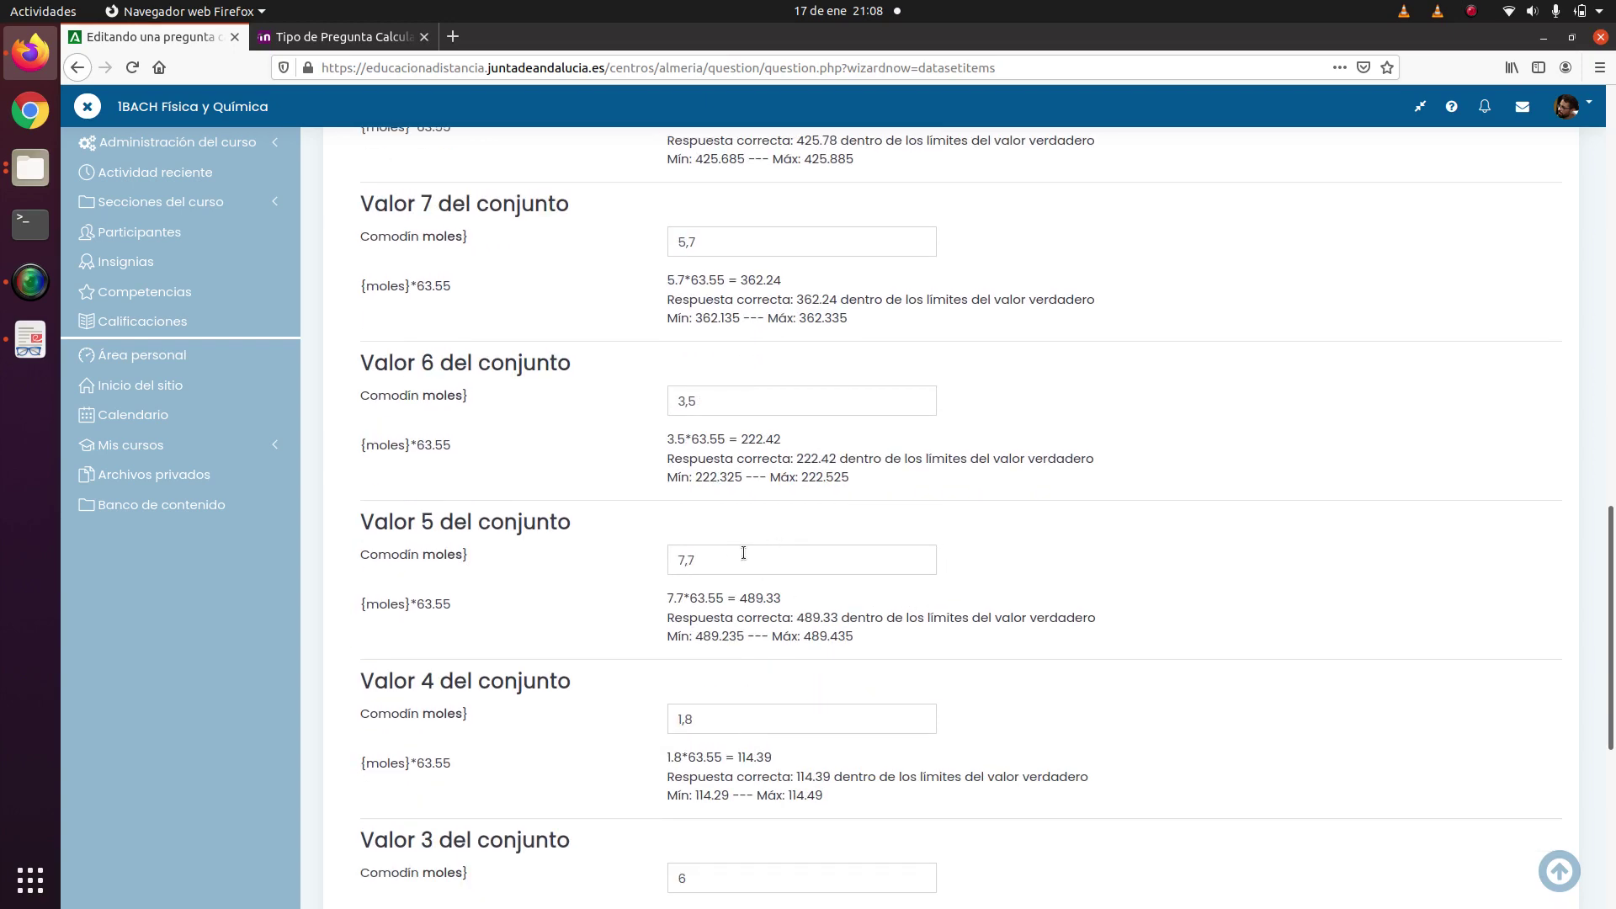
{"action": "scroll", "coordinate": [733, 539], "scroll_direction": "up", "scroll_amount": 9}
{"action": "scroll", "coordinate": [783, 548], "scroll_direction": "down", "scroll_amount": 5}
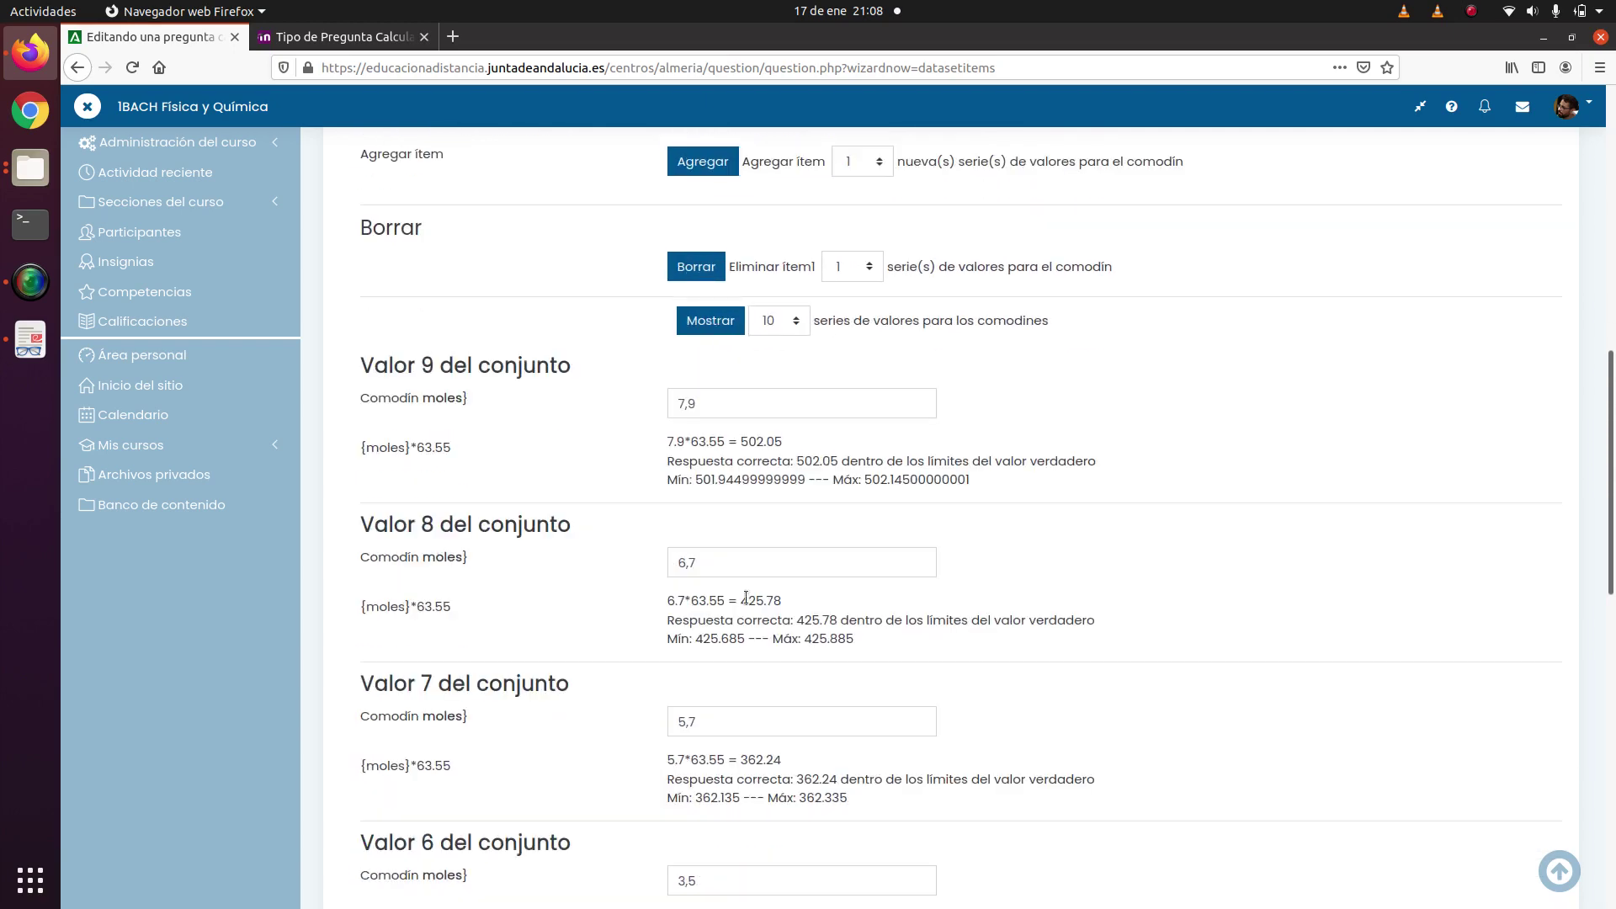
{"action": "scroll", "coordinate": [749, 665], "scroll_direction": "up", "scroll_amount": 7}
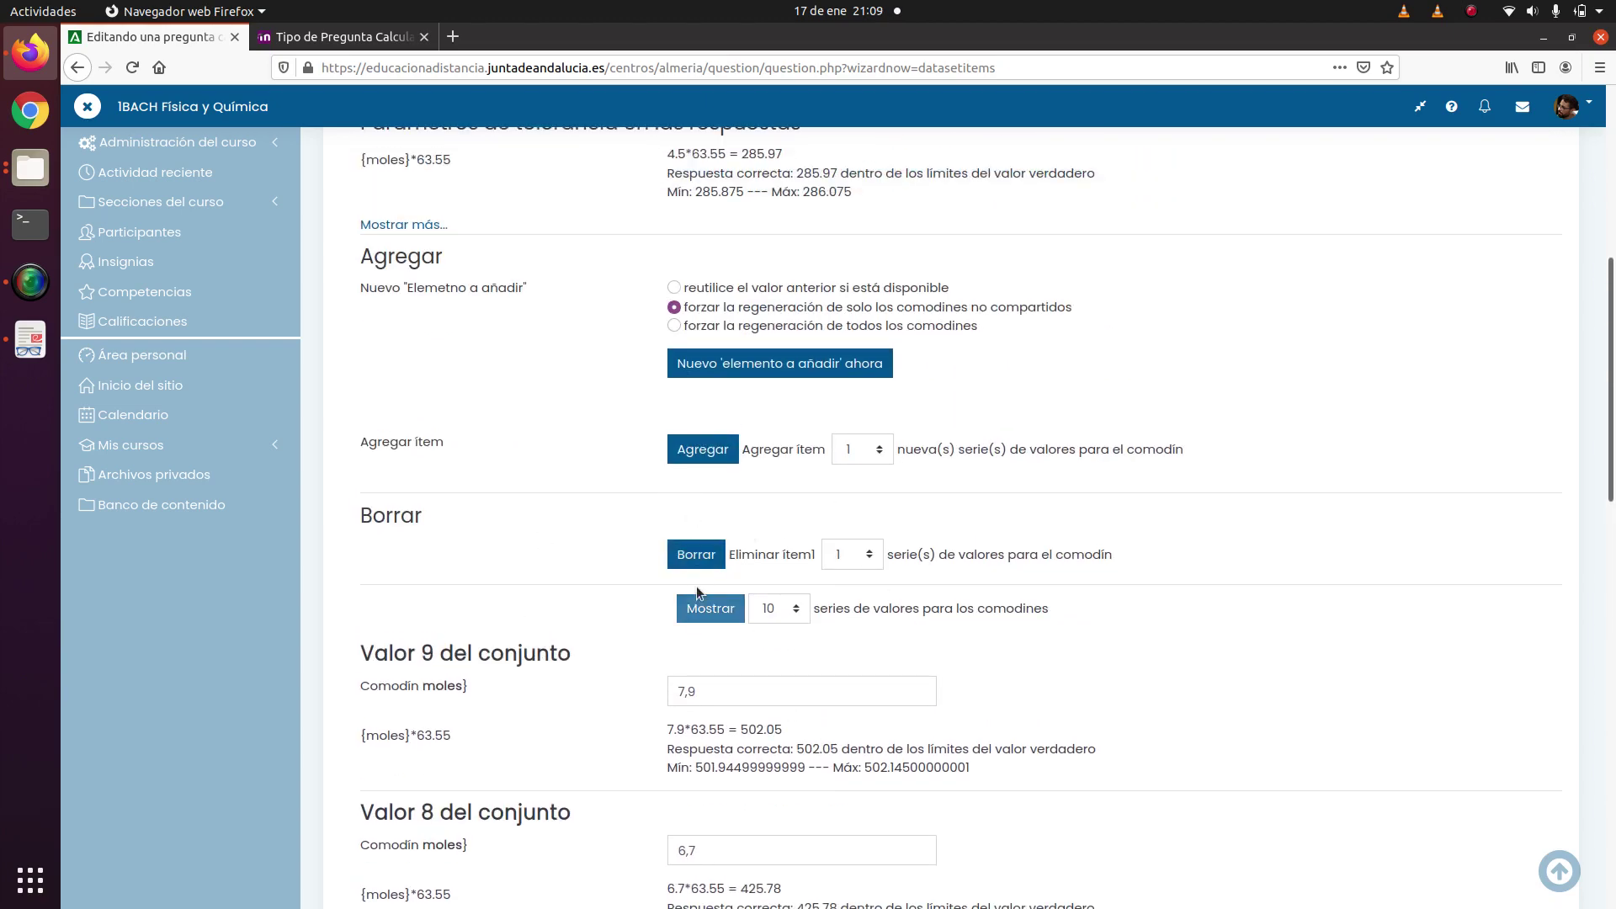
{"action": "scroll", "coordinate": [535, 594], "scroll_direction": "up", "scroll_amount": 4}
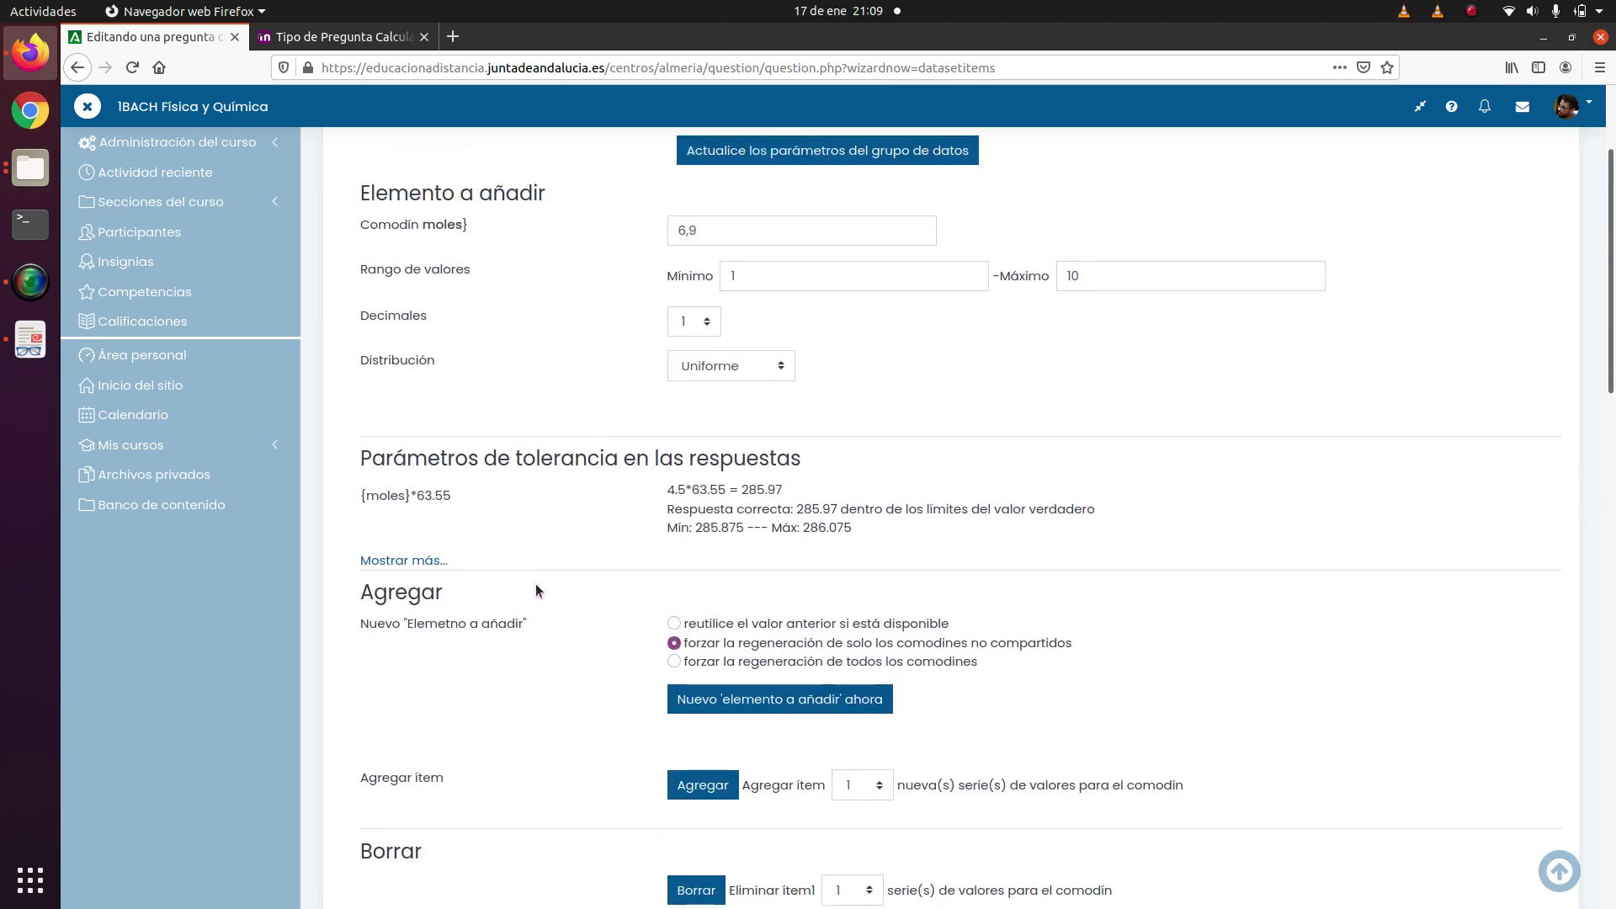
{"action": "scroll", "coordinate": [563, 655], "scroll_direction": "up", "scroll_amount": 2}
{"action": "scroll", "coordinate": [567, 619], "scroll_direction": "down", "scroll_amount": 8}
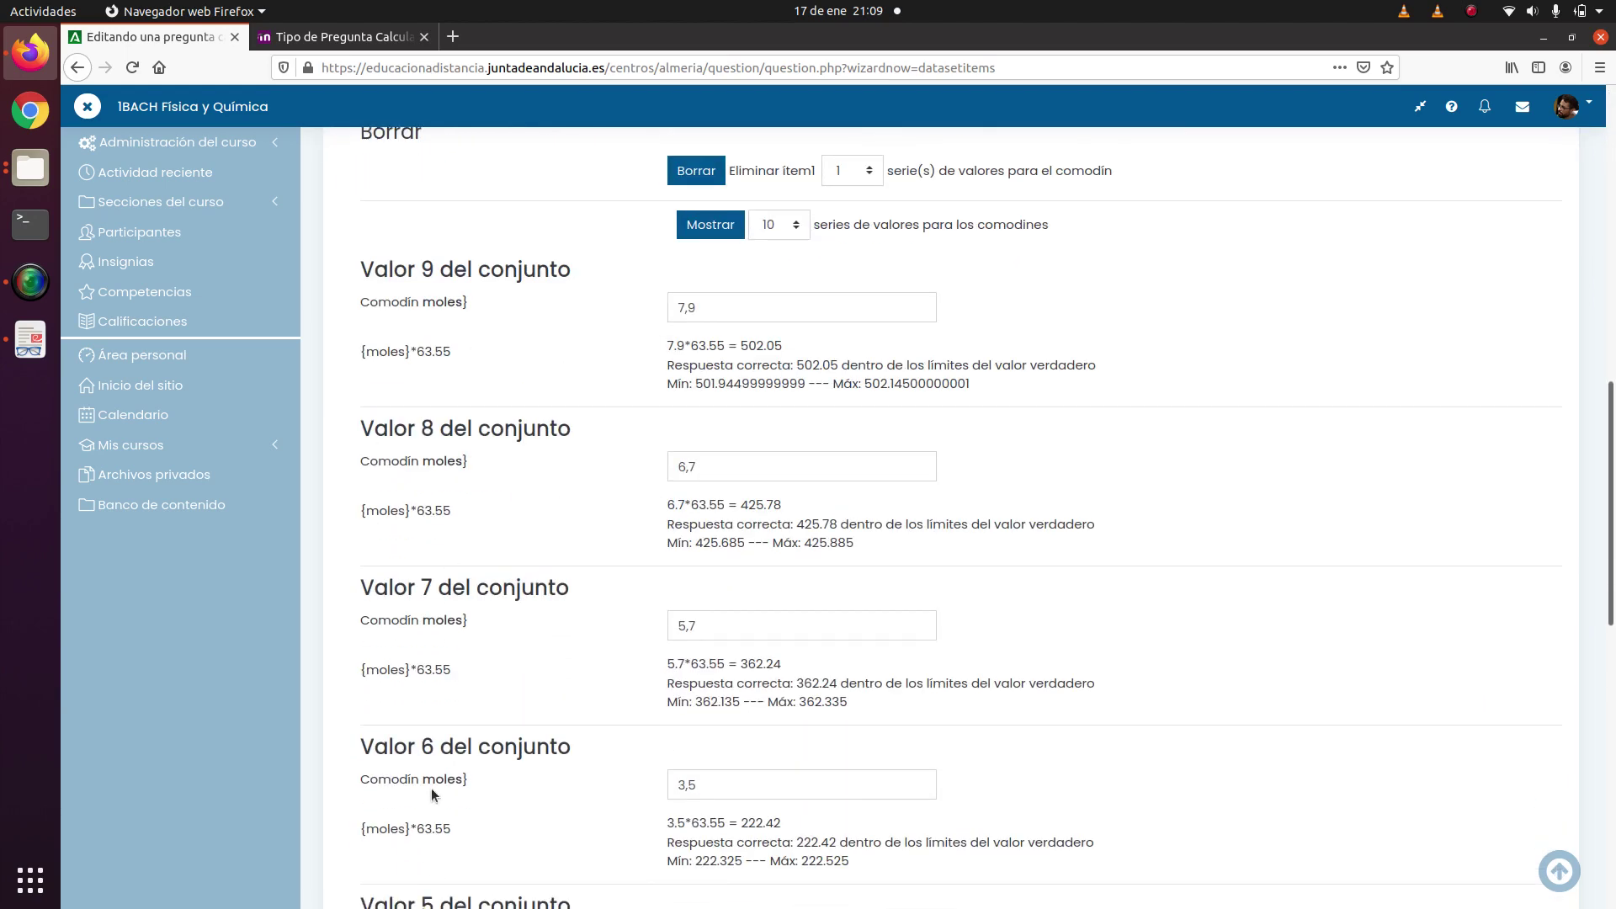
{"action": "scroll", "coordinate": [515, 665], "scroll_direction": "down", "scroll_amount": 8}
{"action": "scroll", "coordinate": [510, 652], "scroll_direction": "down", "scroll_amount": 2}
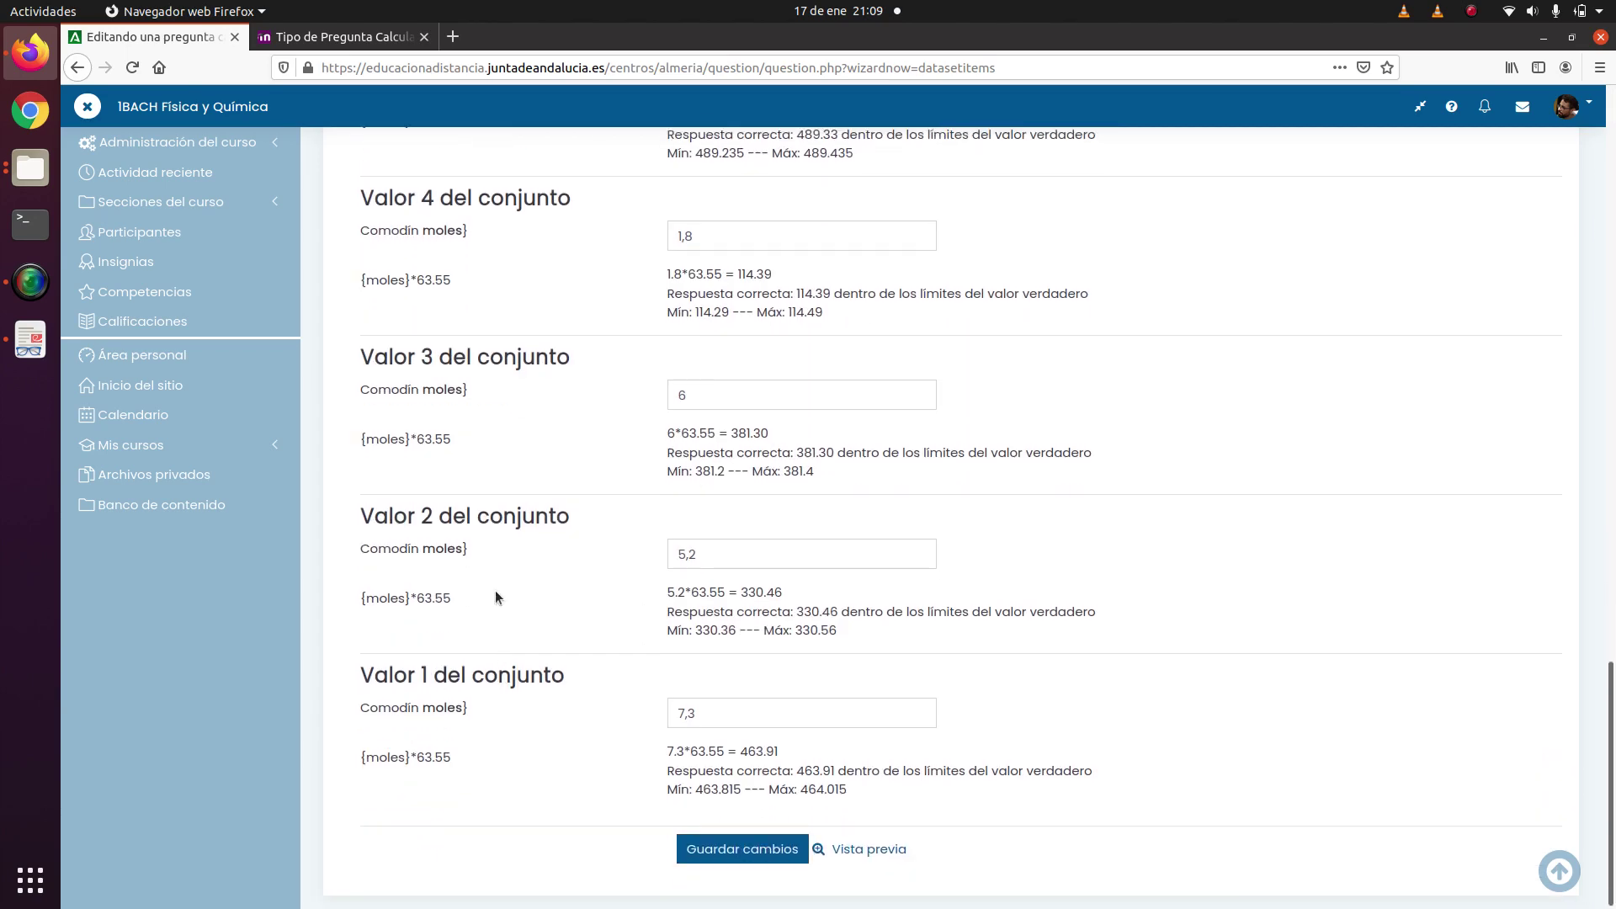
Add 1 new set of values for the moles wildcard to the dataset.
{"action": "scroll", "coordinate": [495, 589], "scroll_direction": "up", "scroll_amount": 10}
{"action": "scroll", "coordinate": [538, 442], "scroll_direction": "up", "scroll_amount": 5}
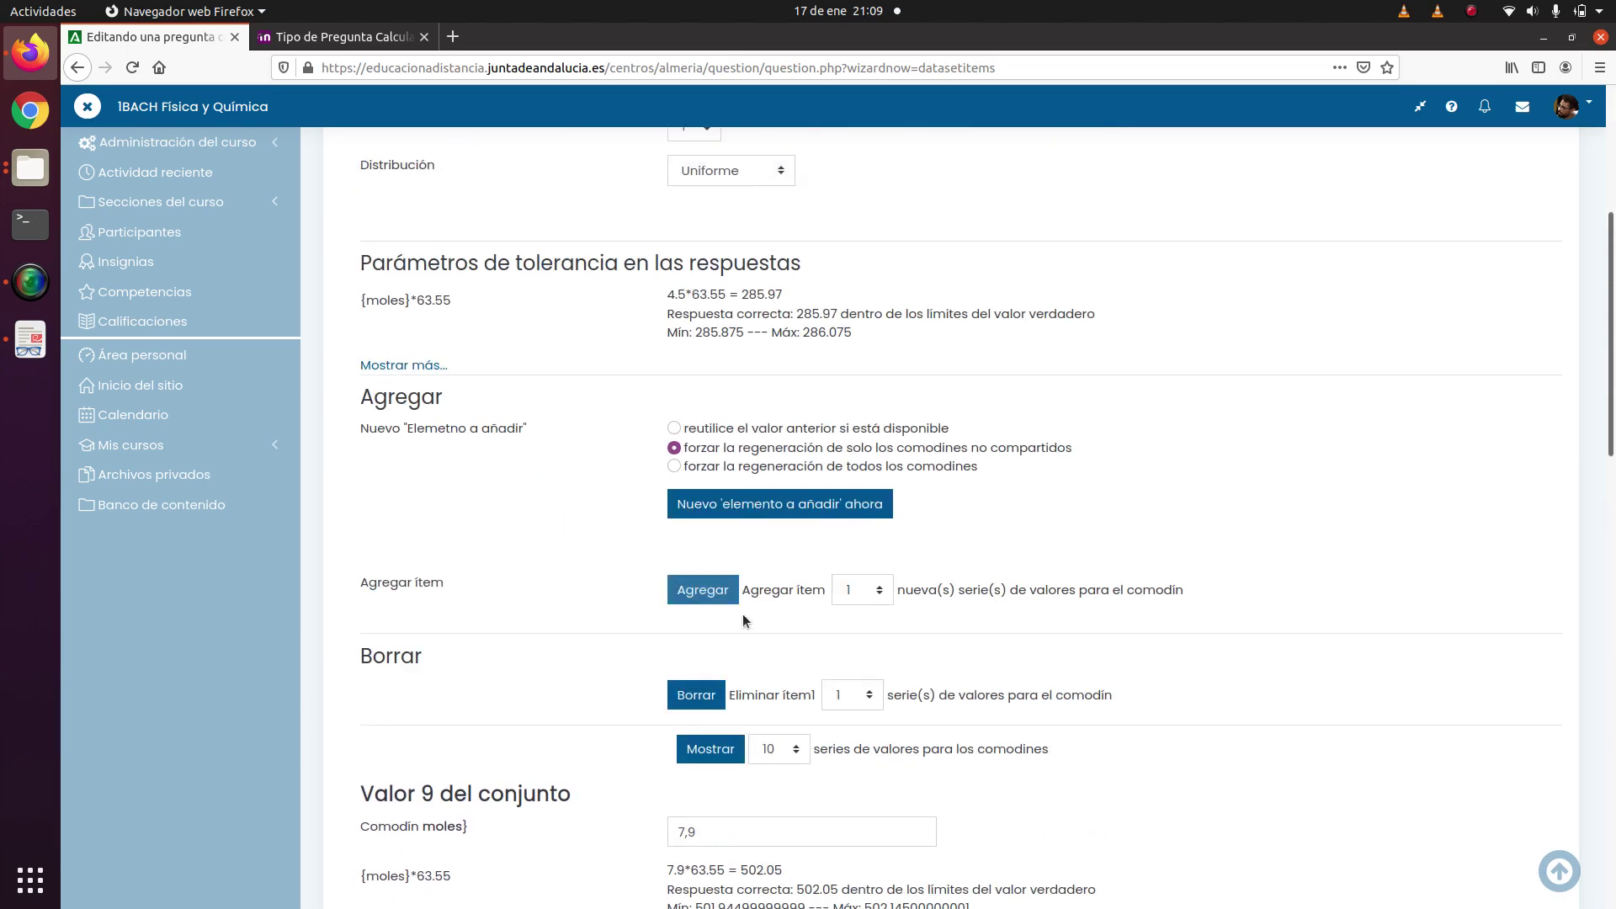
{"action": "left_click", "coordinate": [713, 595]}
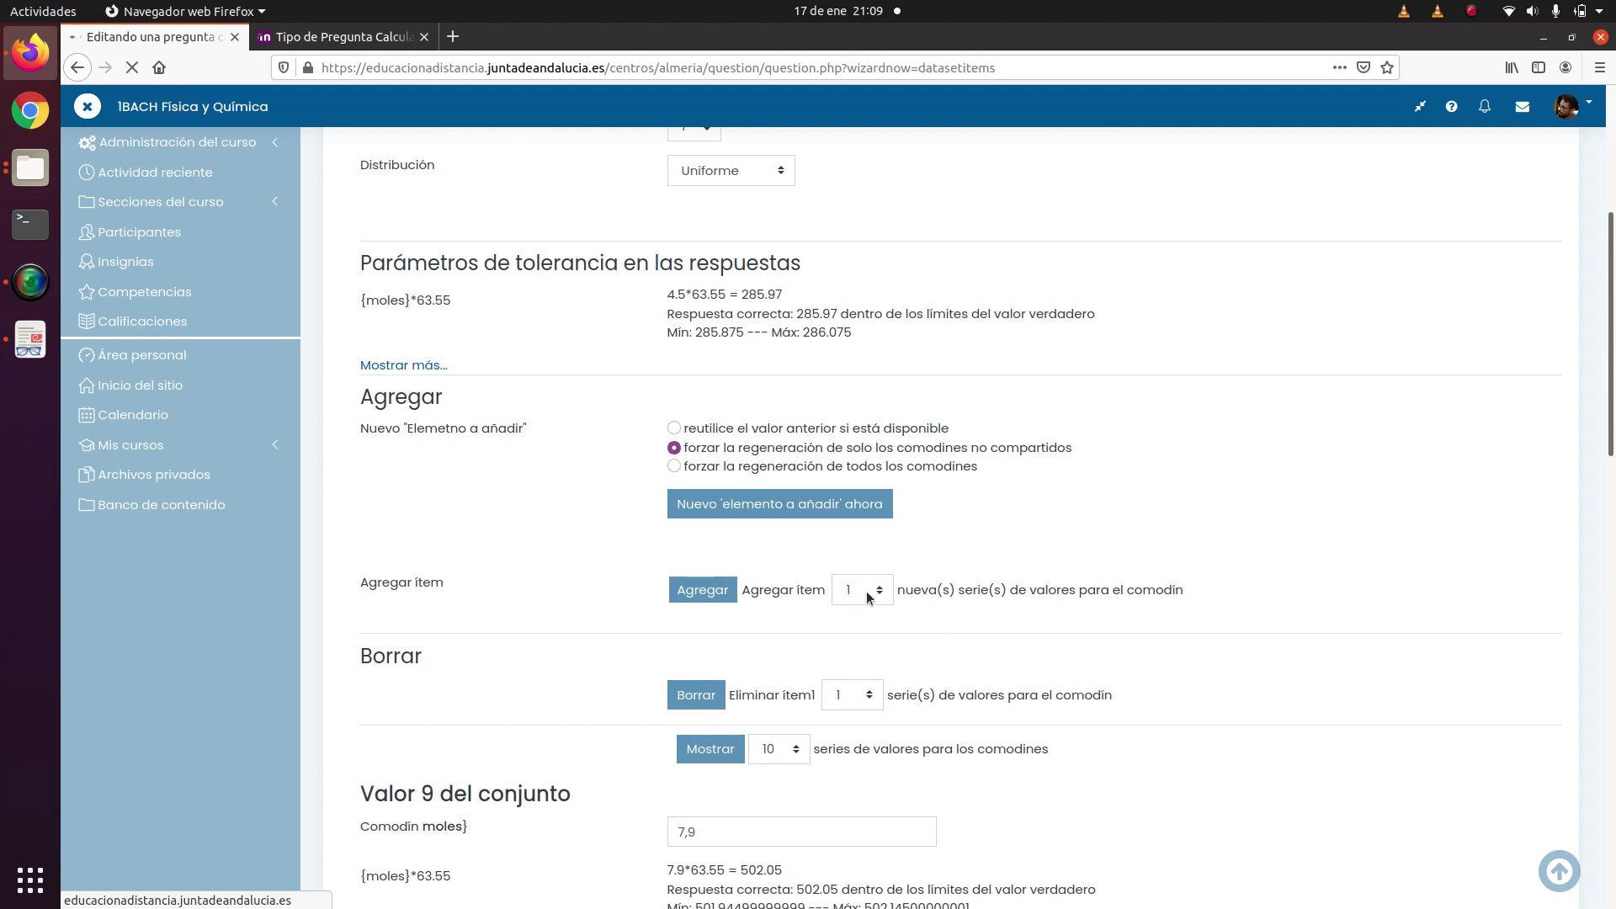
{"action": "scroll", "coordinate": [789, 556], "scroll_direction": "down", "scroll_amount": 2}
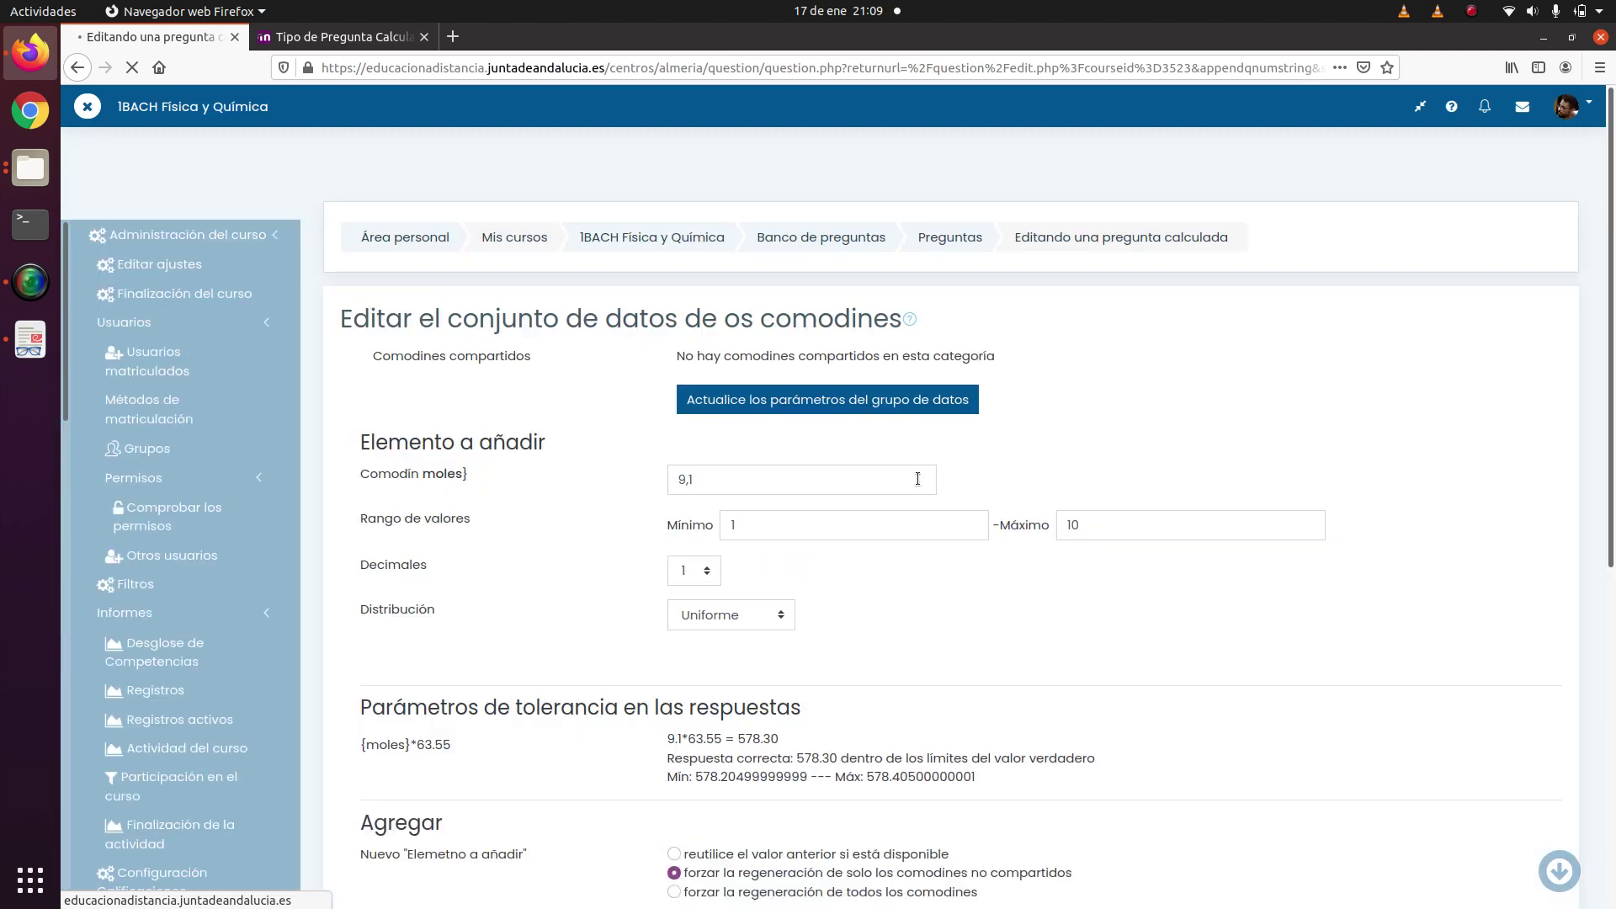
{"action": "scroll", "coordinate": [862, 471], "scroll_direction": "down", "scroll_amount": 5}
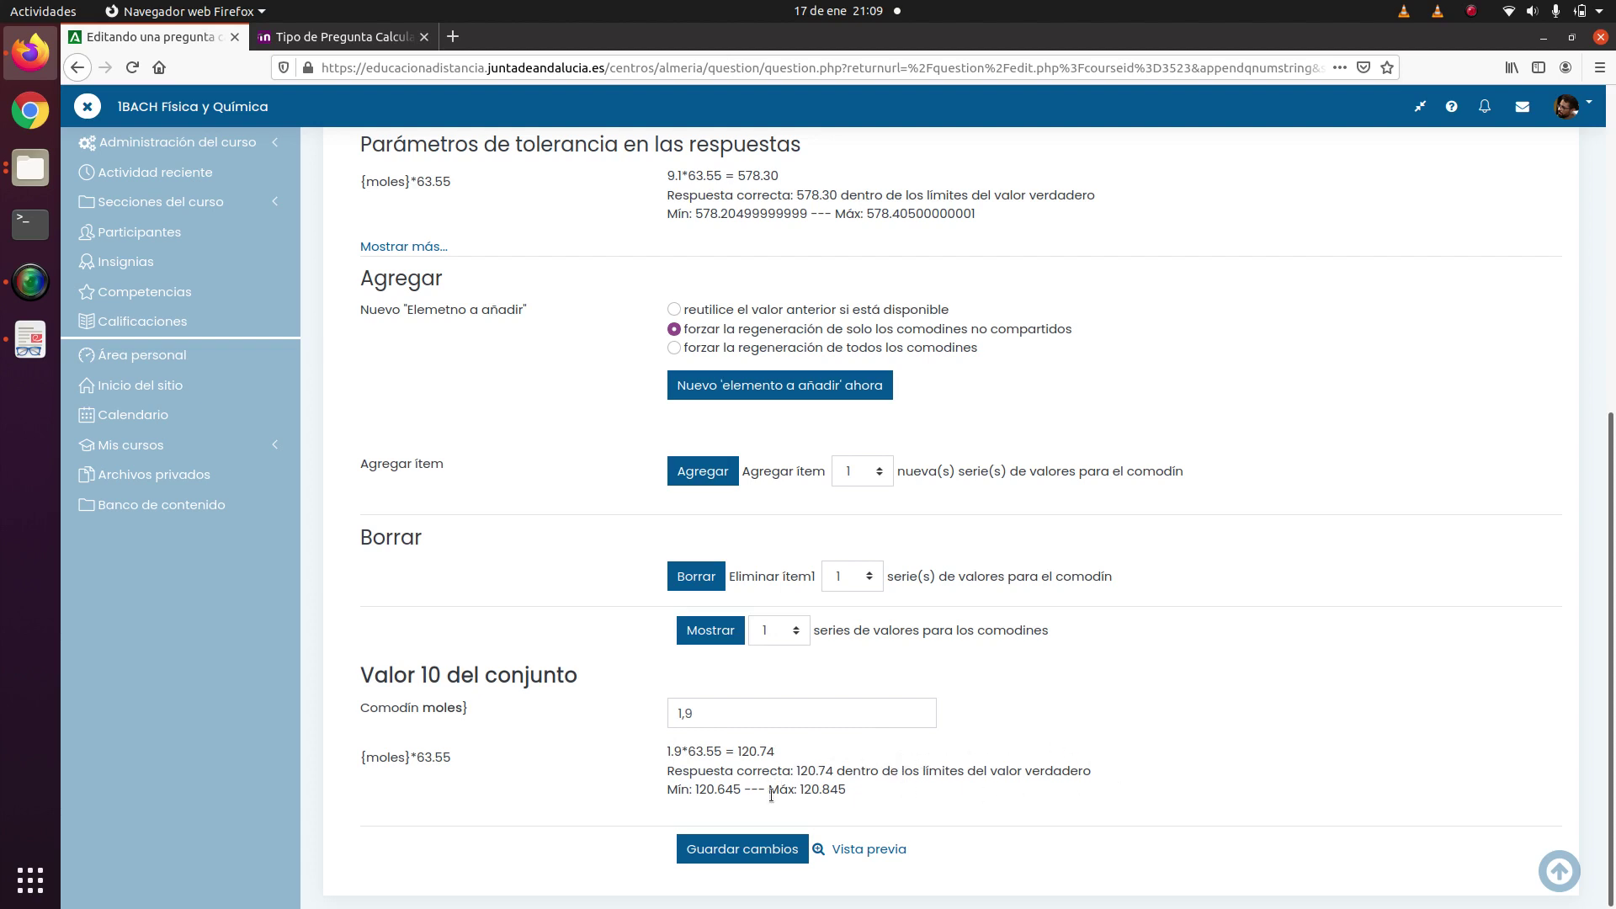
Expand the answer tolerance parameters and review the tolerance, tolerance type, displayed decimals and format.
{"action": "scroll", "coordinate": [771, 733], "scroll_direction": "up", "scroll_amount": 10}
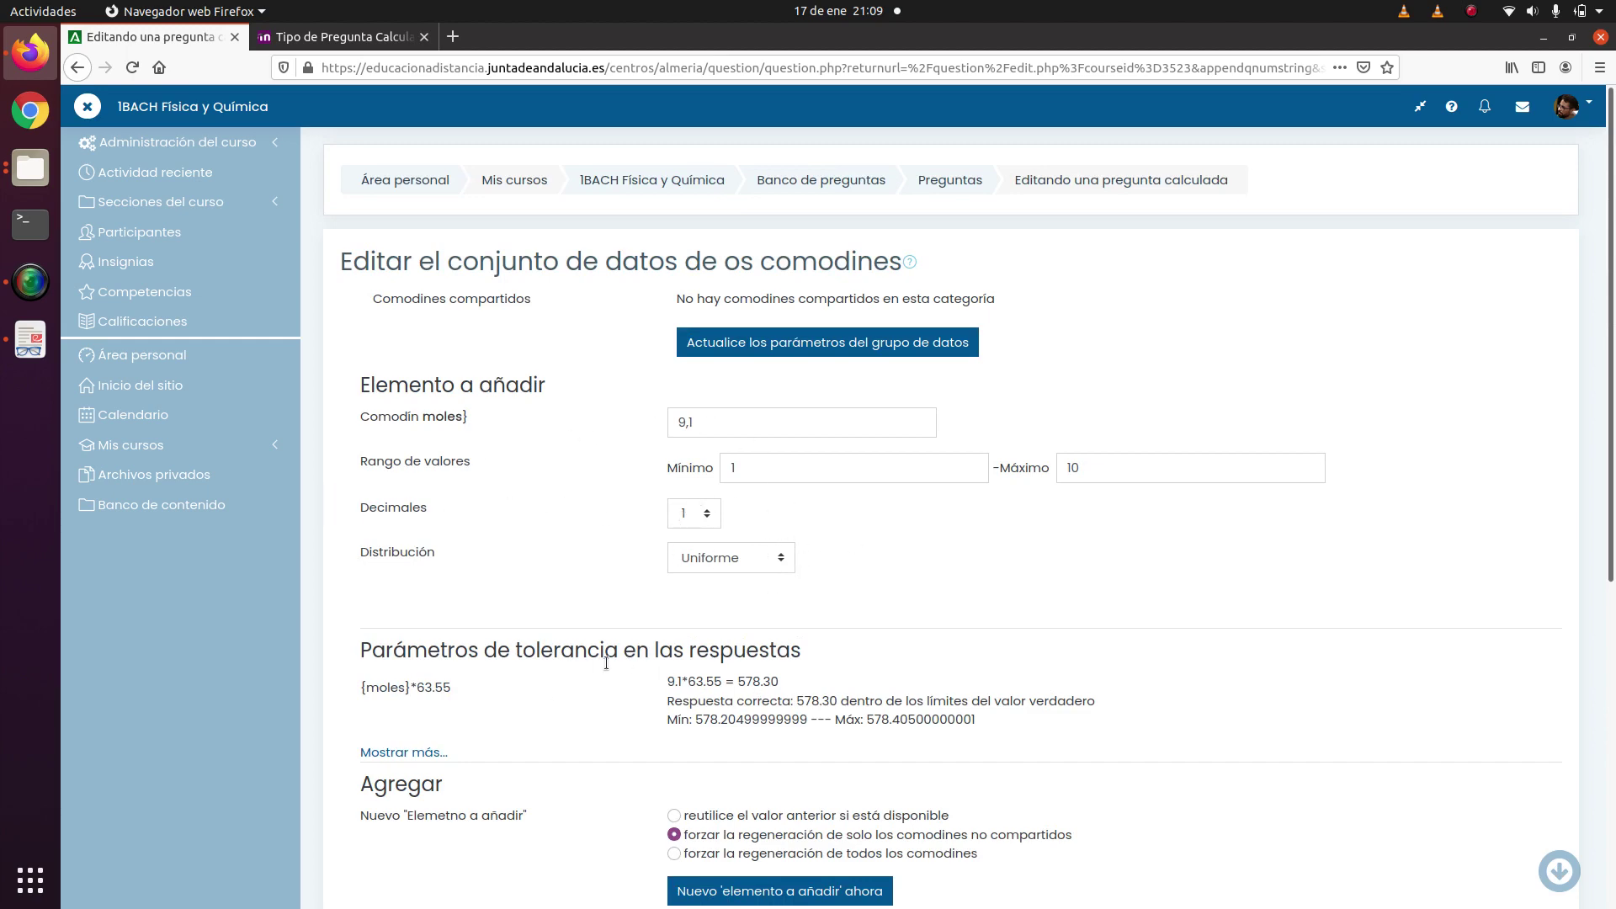
{"action": "left_click", "coordinate": [422, 753]}
{"action": "scroll", "coordinate": [837, 699], "scroll_direction": "down", "scroll_amount": 5}
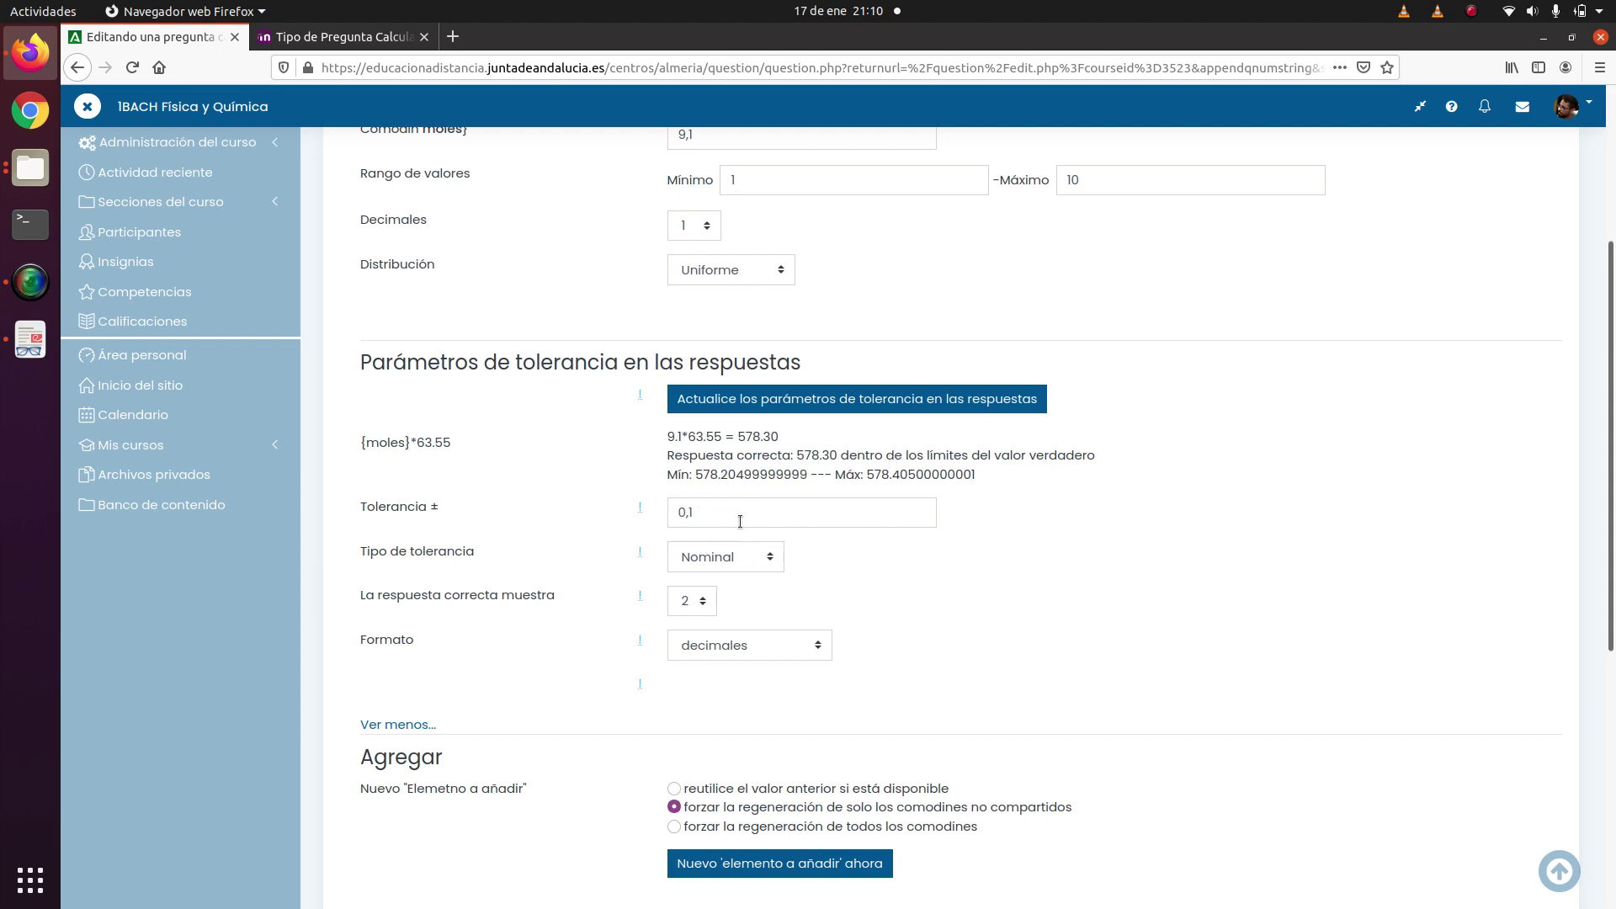
{"action": "scroll", "coordinate": [679, 594], "scroll_direction": "down", "scroll_amount": 3}
{"action": "scroll", "coordinate": [679, 595], "scroll_direction": "down", "scroll_amount": 3}
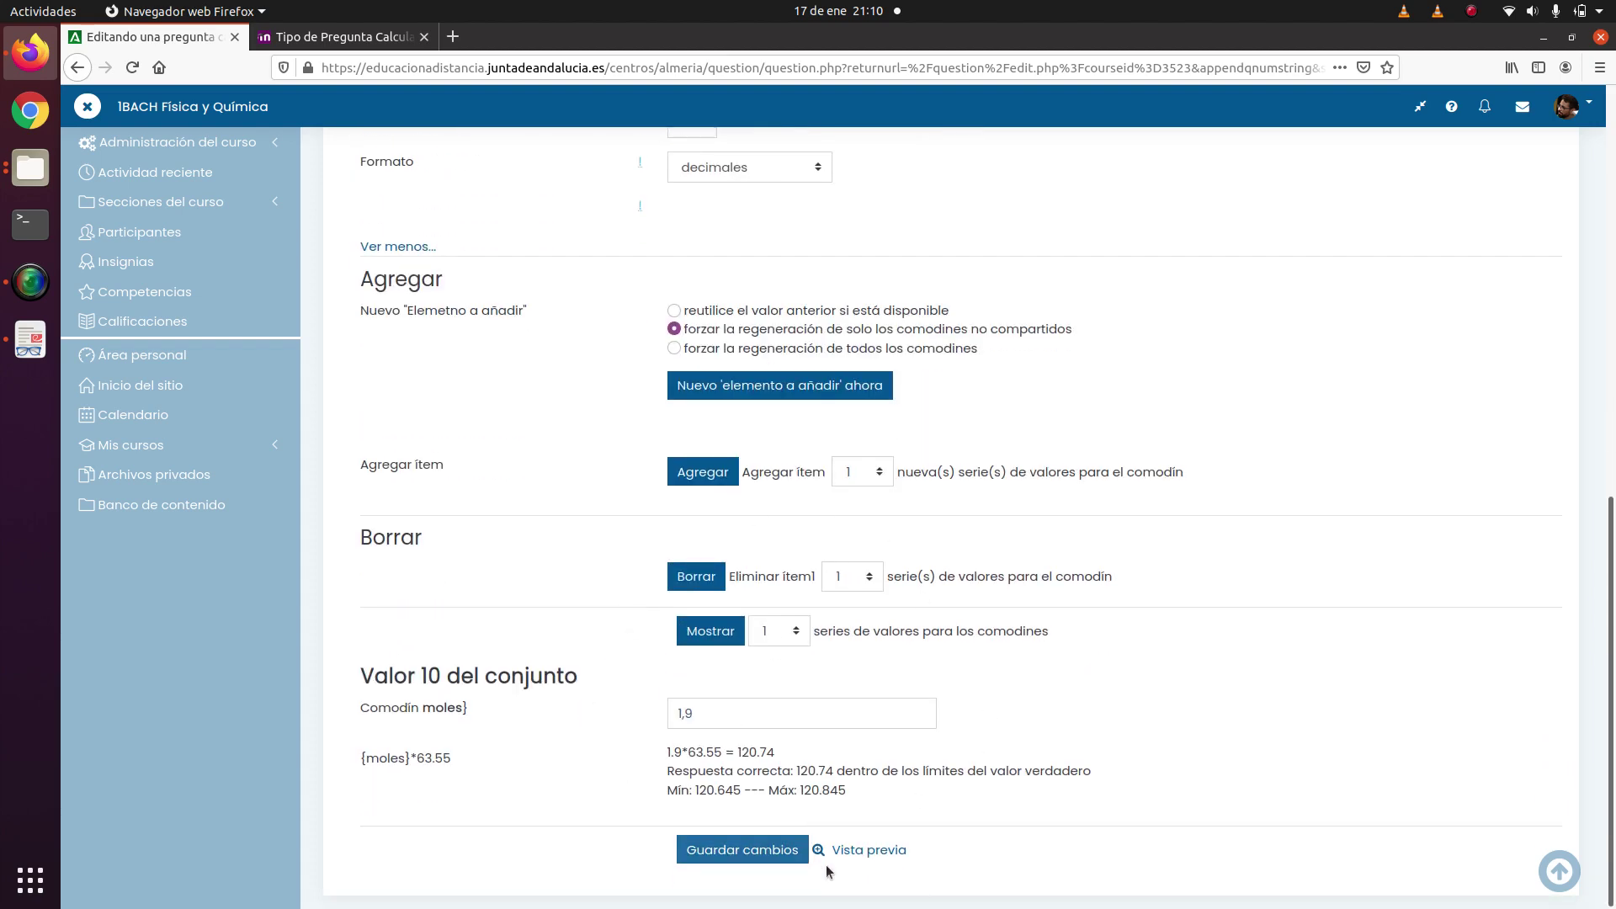
Test the question in a preview by submitting 12.5 as the answer, and close the preview.
{"action": "left_click", "coordinate": [884, 859]}
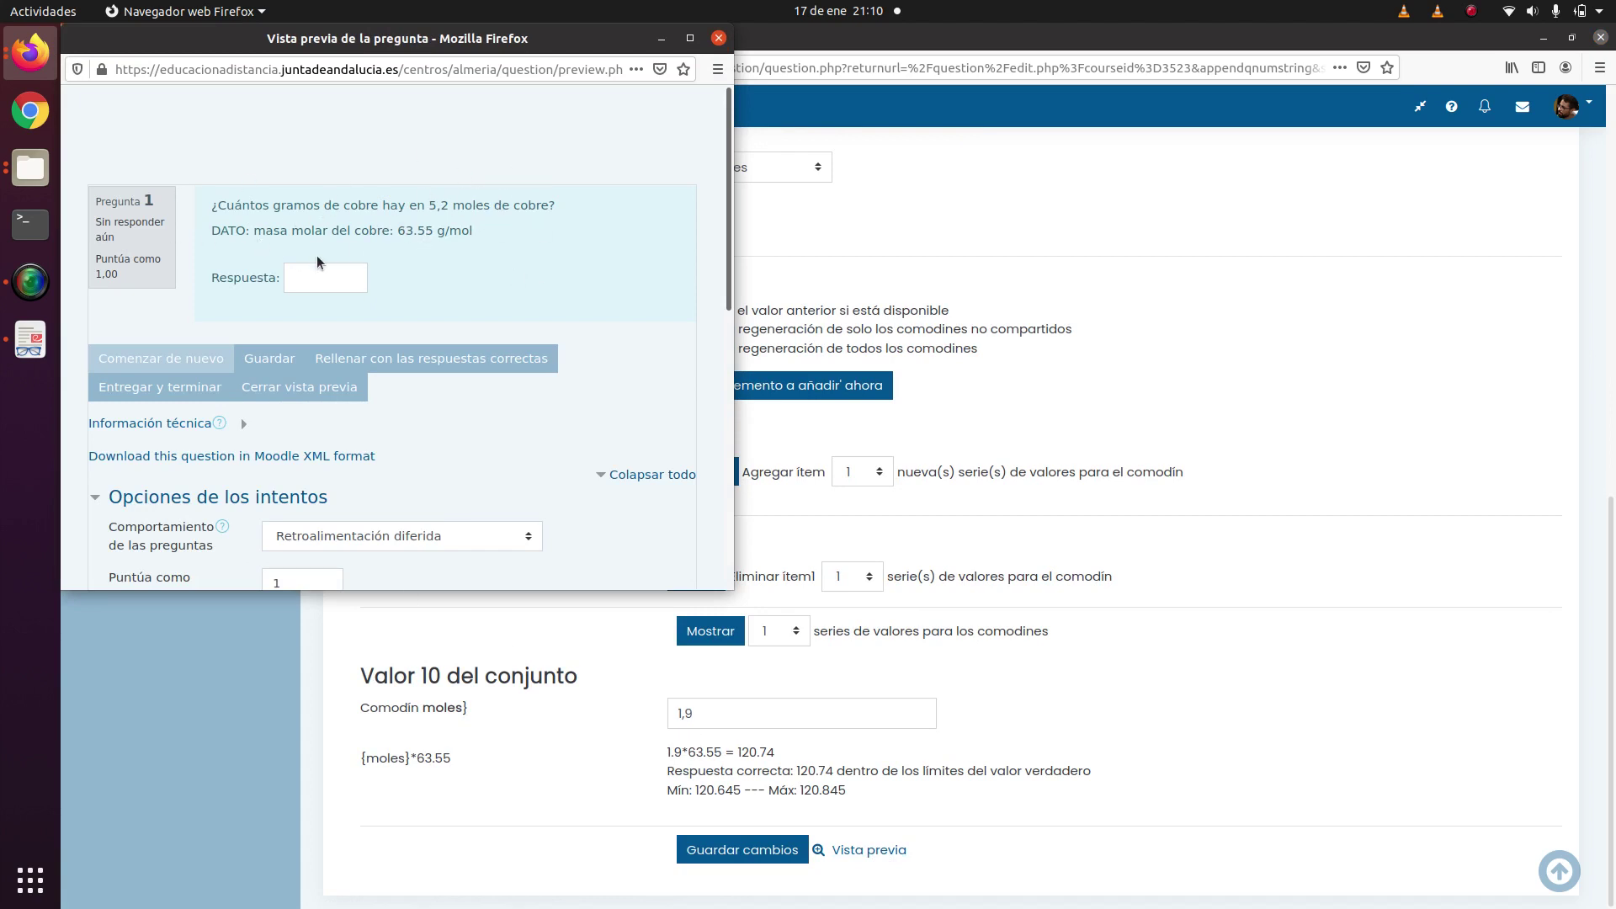
{"action": "left_click", "coordinate": [325, 280]}
{"action": "left_click", "coordinate": [188, 387]}
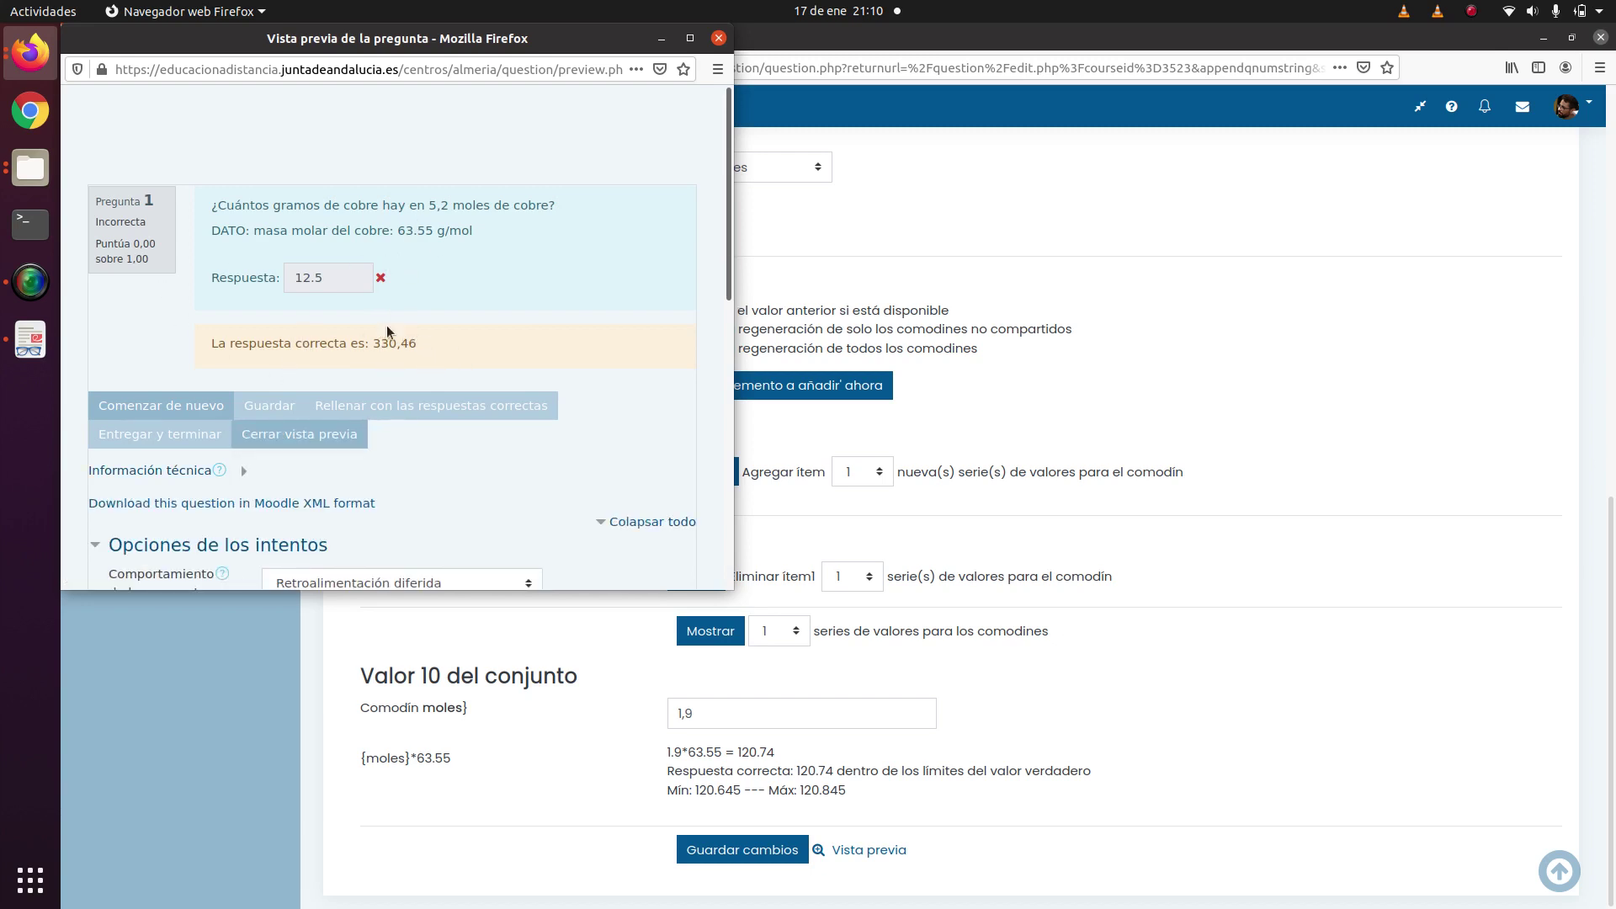
{"action": "left_click", "coordinate": [718, 37]}
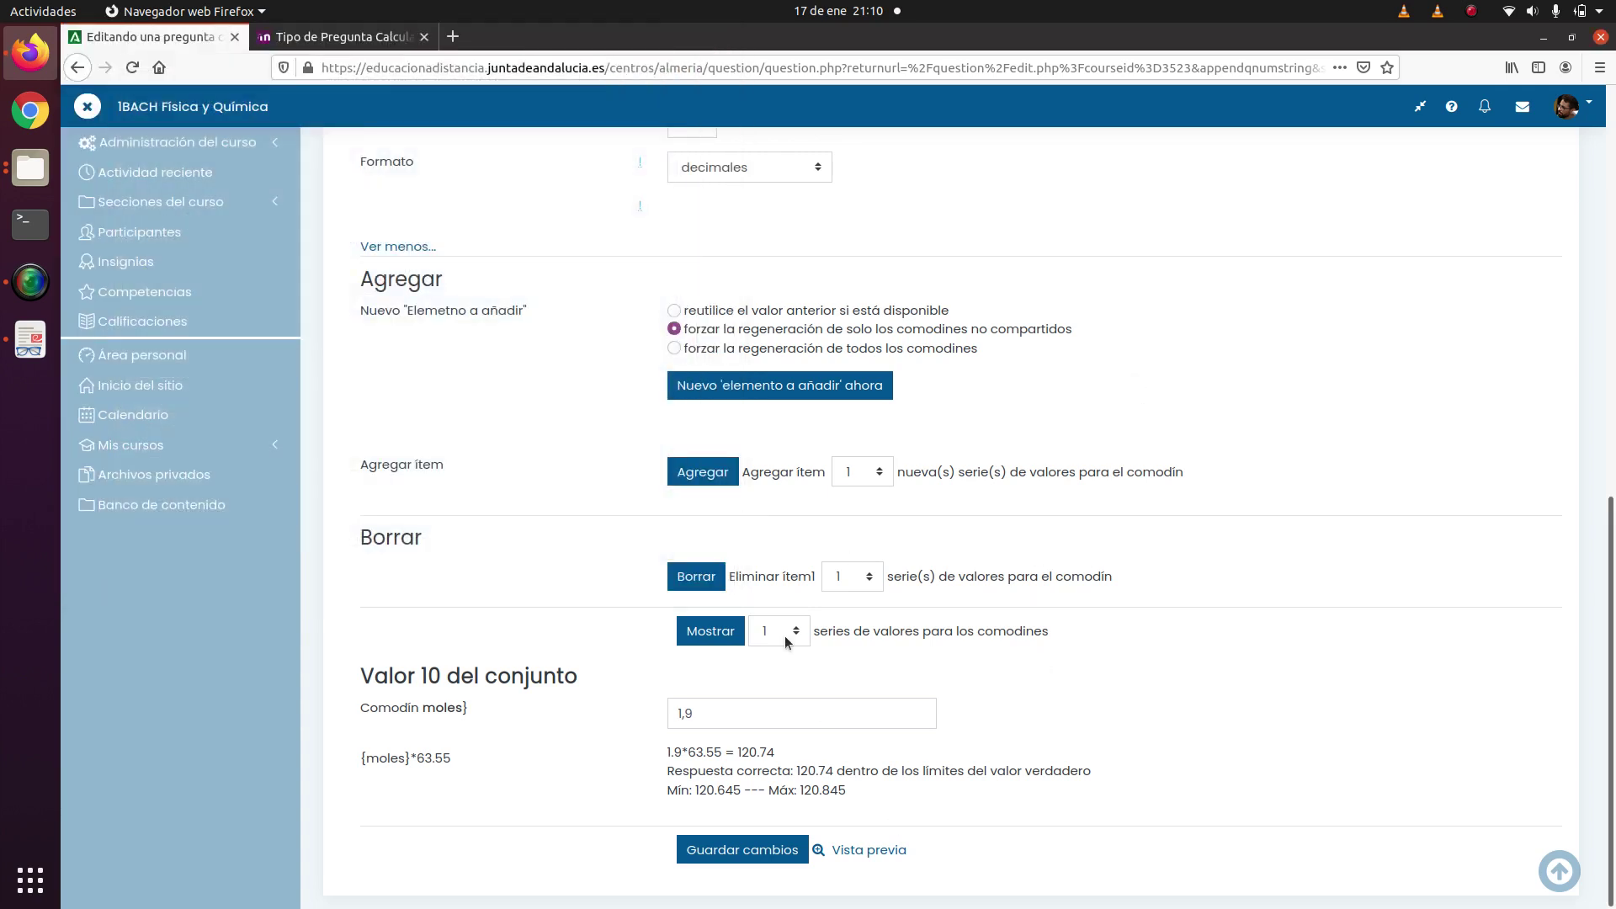
Preview the question two more times to check which moles value its statement uses, closing each preview.
{"action": "left_click", "coordinate": [871, 852]}
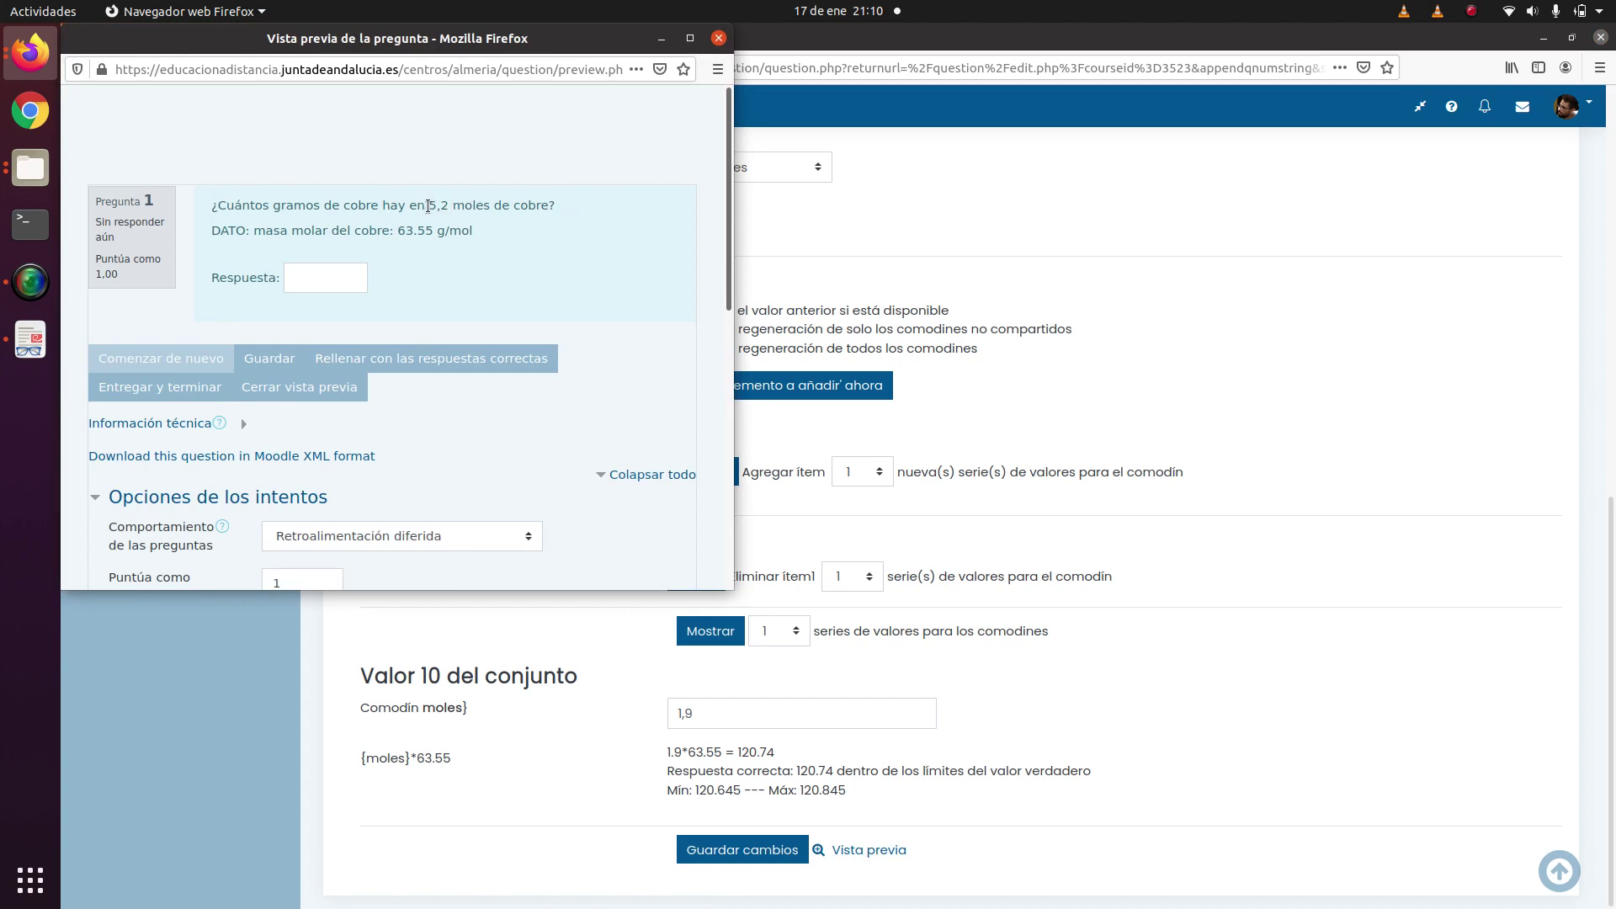
{"action": "left_click_drag", "start_coordinate": [428, 206], "coordinate": [447, 205]}
{"action": "left_click", "coordinate": [719, 38]}
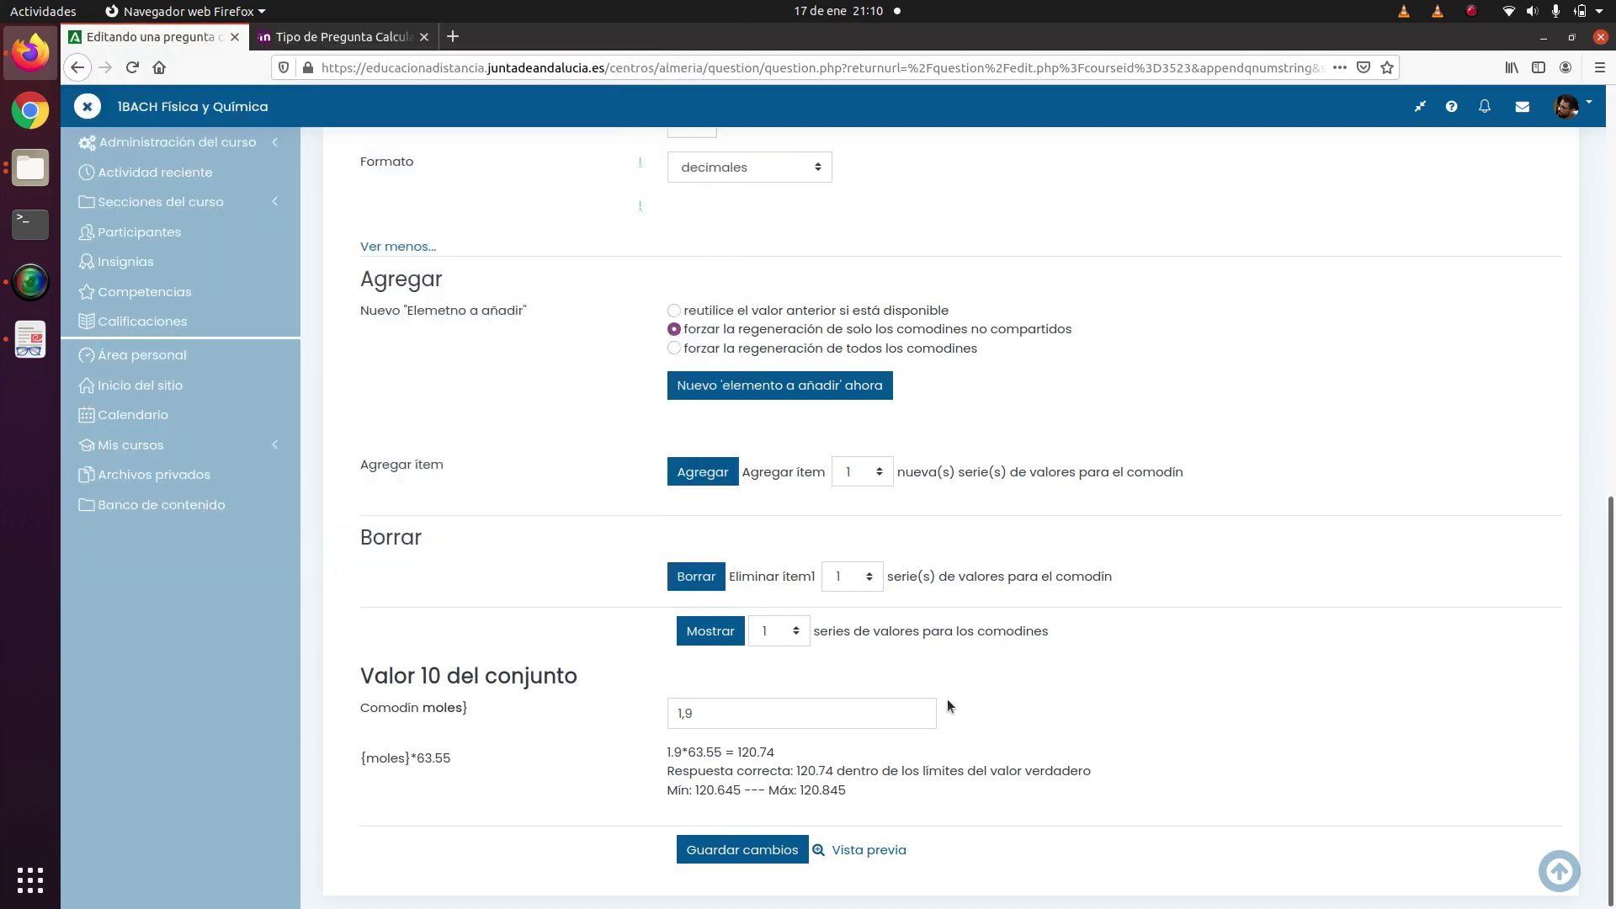
{"action": "left_click", "coordinate": [869, 852]}
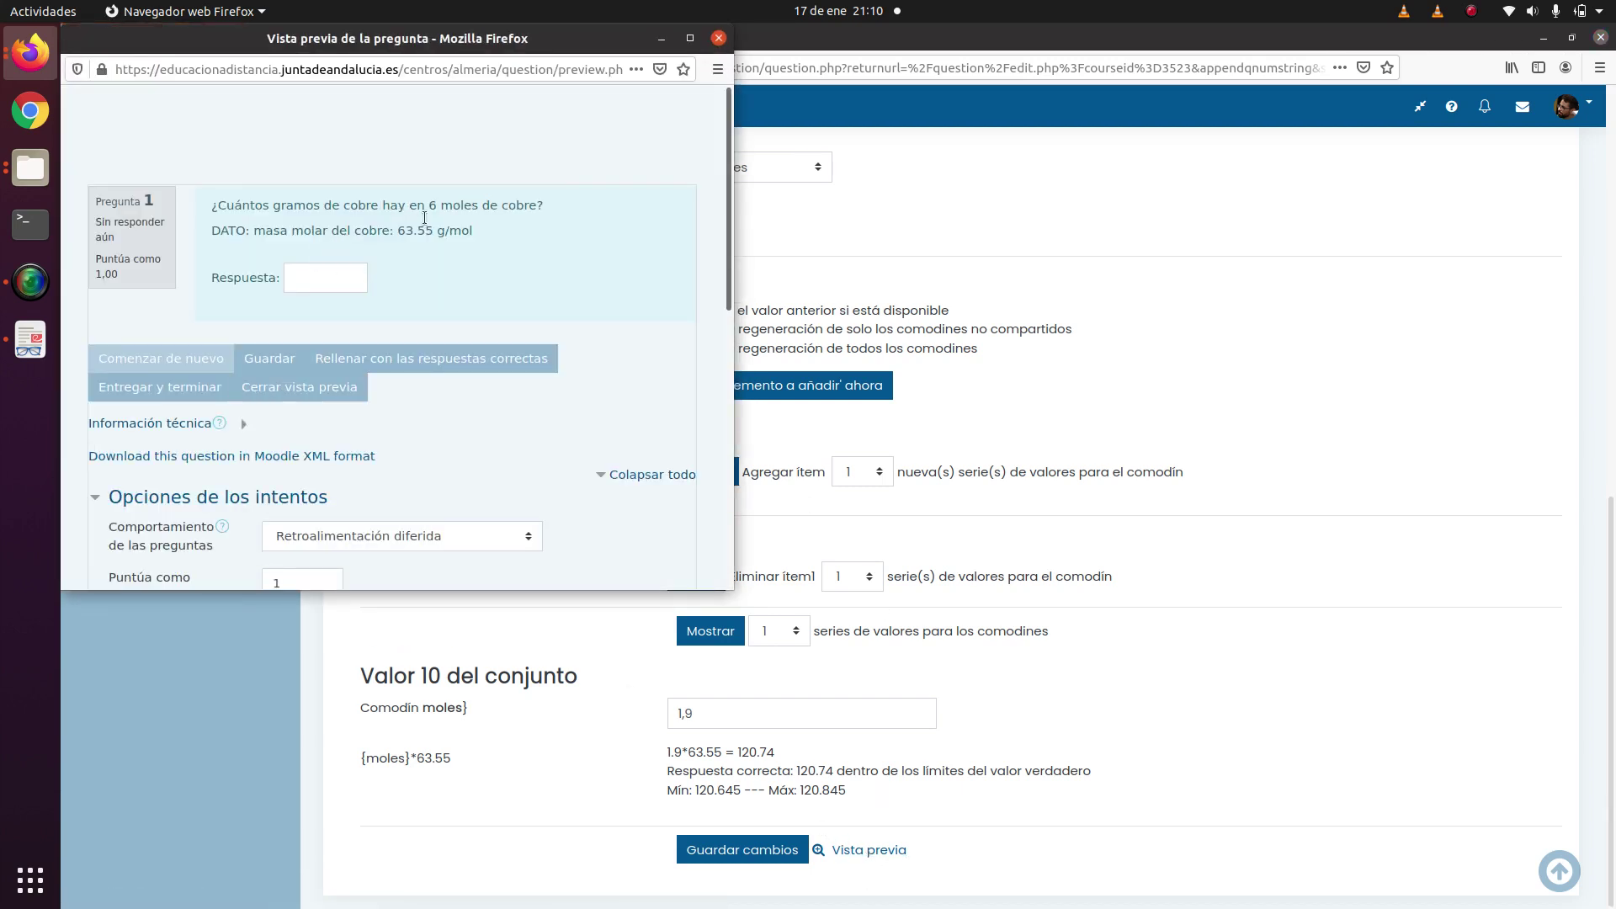
{"action": "left_click", "coordinate": [720, 38]}
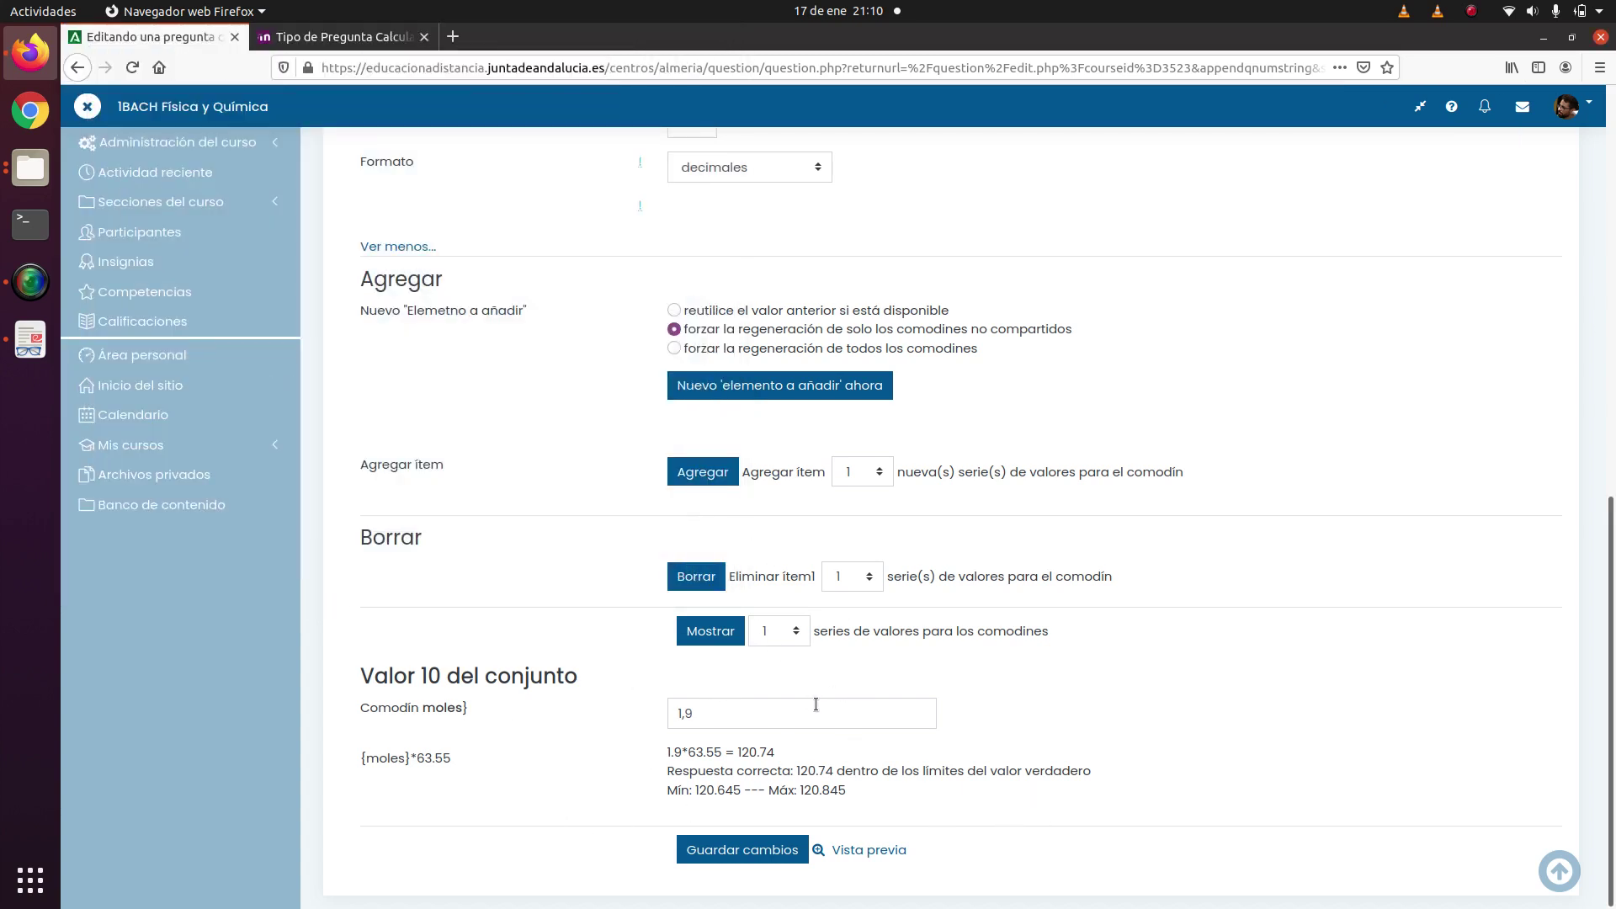
Save the changes to the calculated question and its wildcard dataset.
{"action": "left_click", "coordinate": [751, 854]}
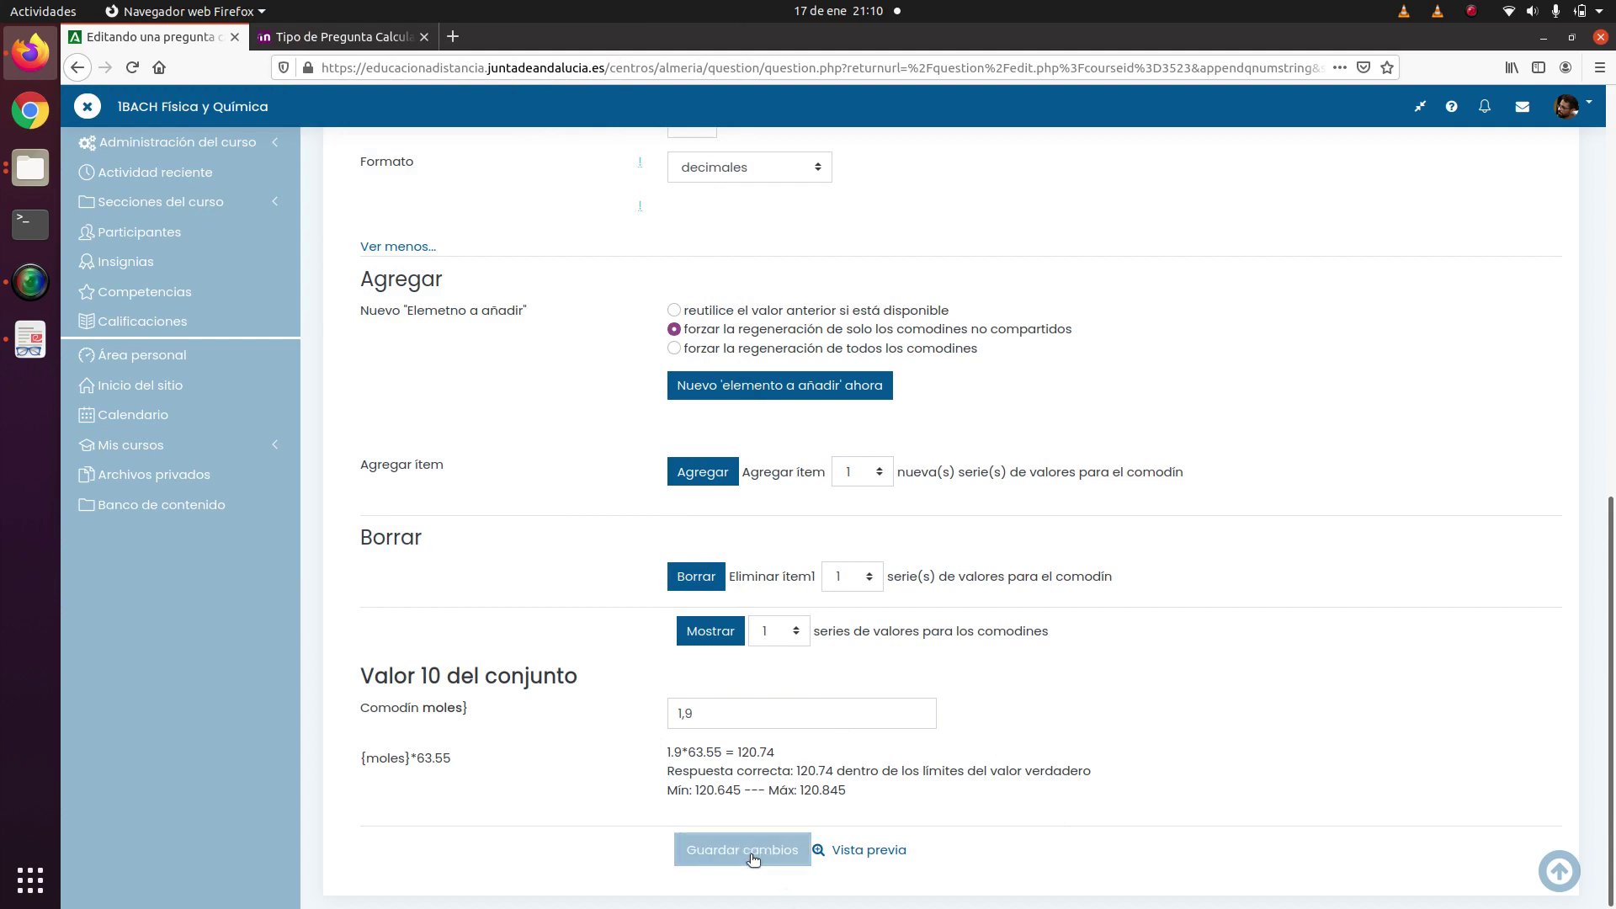